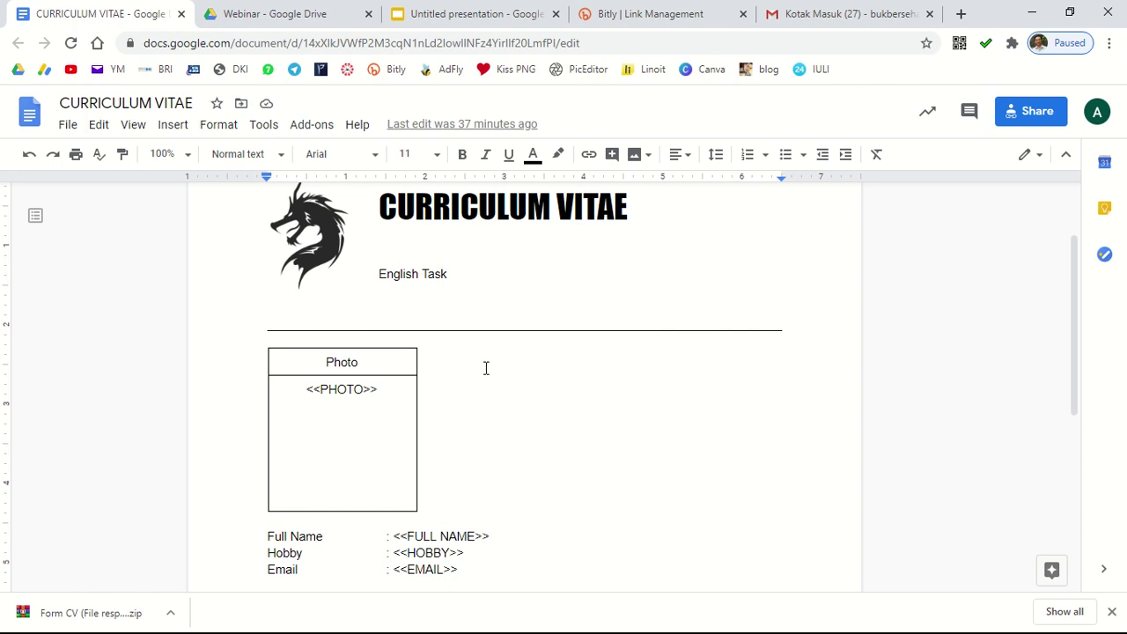
Step: Point out the PHOTO, HOBBY and EMAIL placeholders in the CV template
{"action": "left_click", "coordinate": [385, 389]}
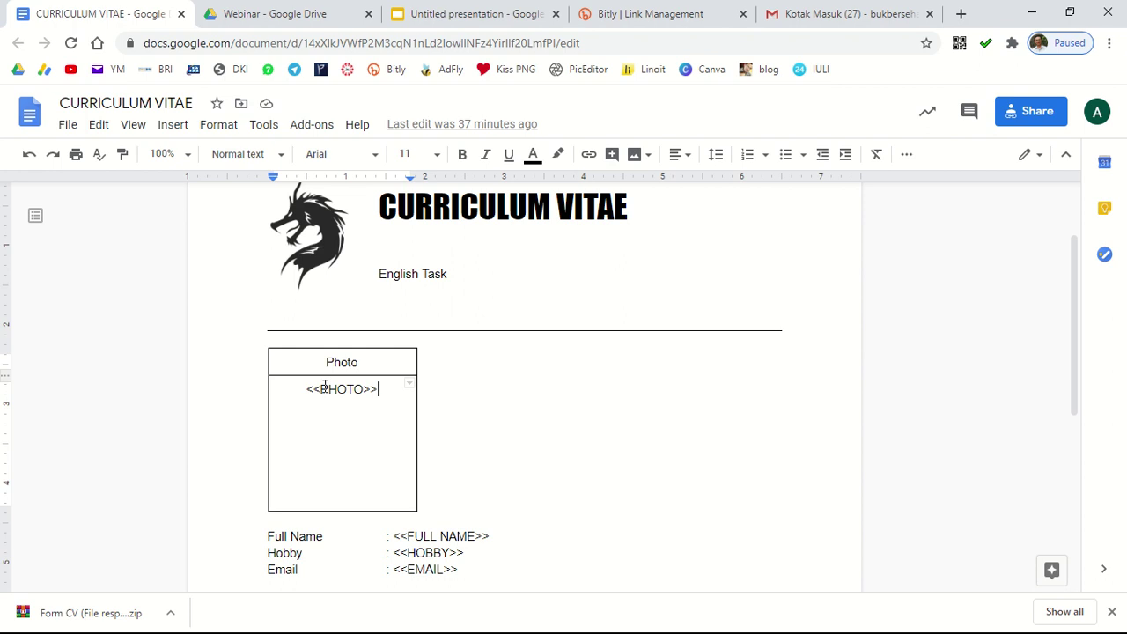
{"action": "left_click", "coordinate": [524, 571]}
{"action": "left_click", "coordinate": [533, 555]}
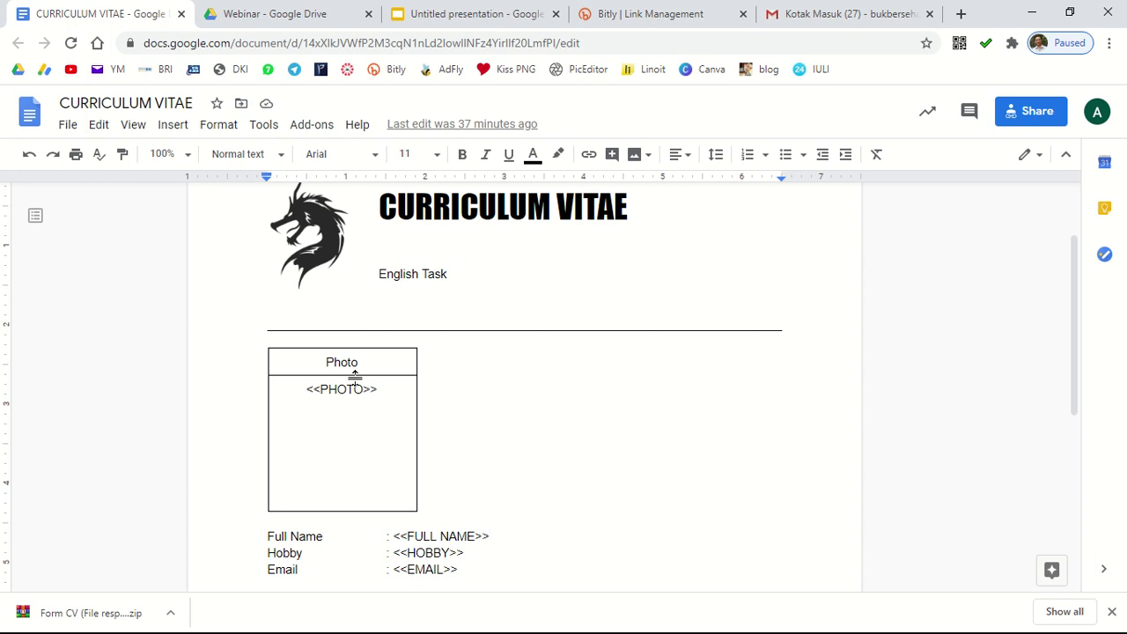
{"action": "left_click_drag", "start_coordinate": [380, 390], "coordinate": [303, 389]}
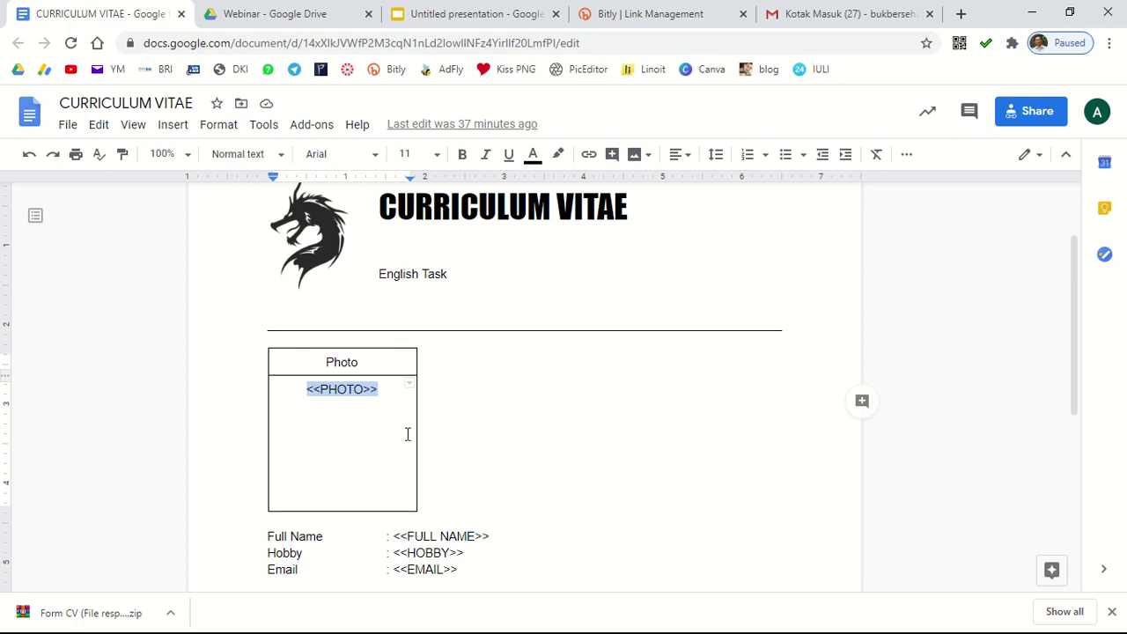
{"action": "left_click", "coordinate": [320, 392]}
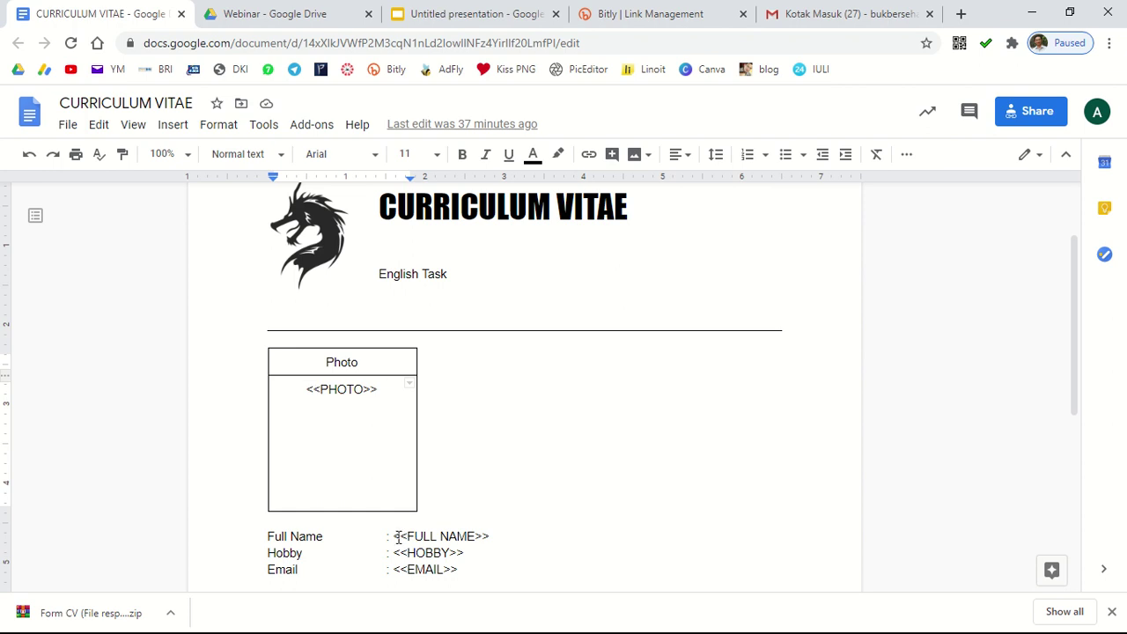
{"action": "left_click", "coordinate": [457, 573]}
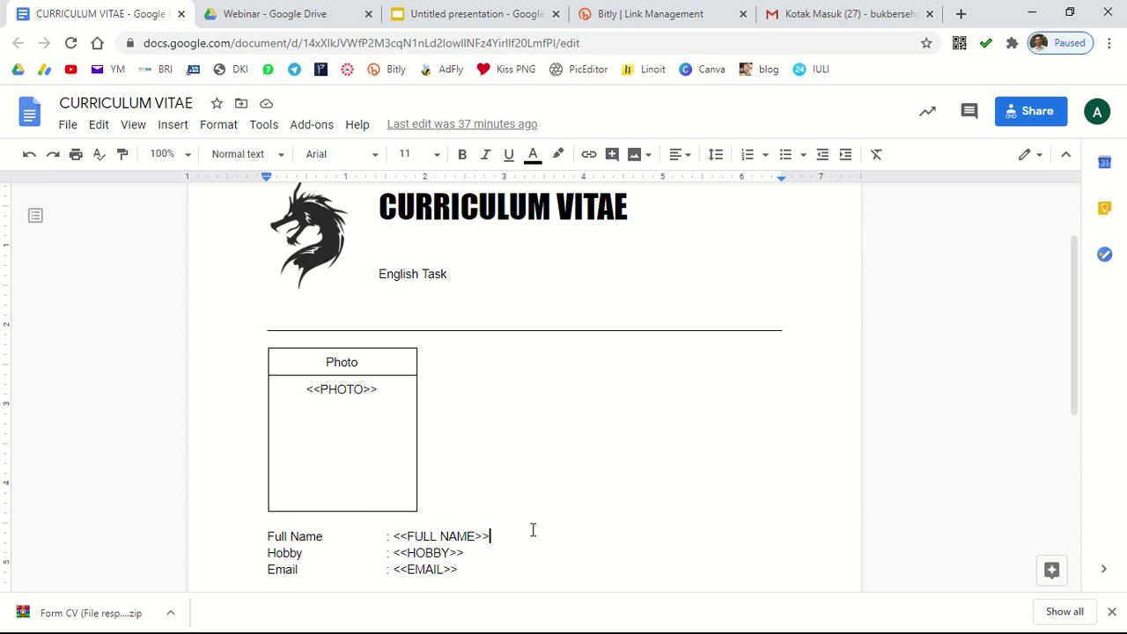
{"action": "left_click", "coordinate": [470, 552]}
Step: Create a new Google Form in the Webinar folder, accepting folder sharing
{"action": "left_click", "coordinate": [264, 12]}
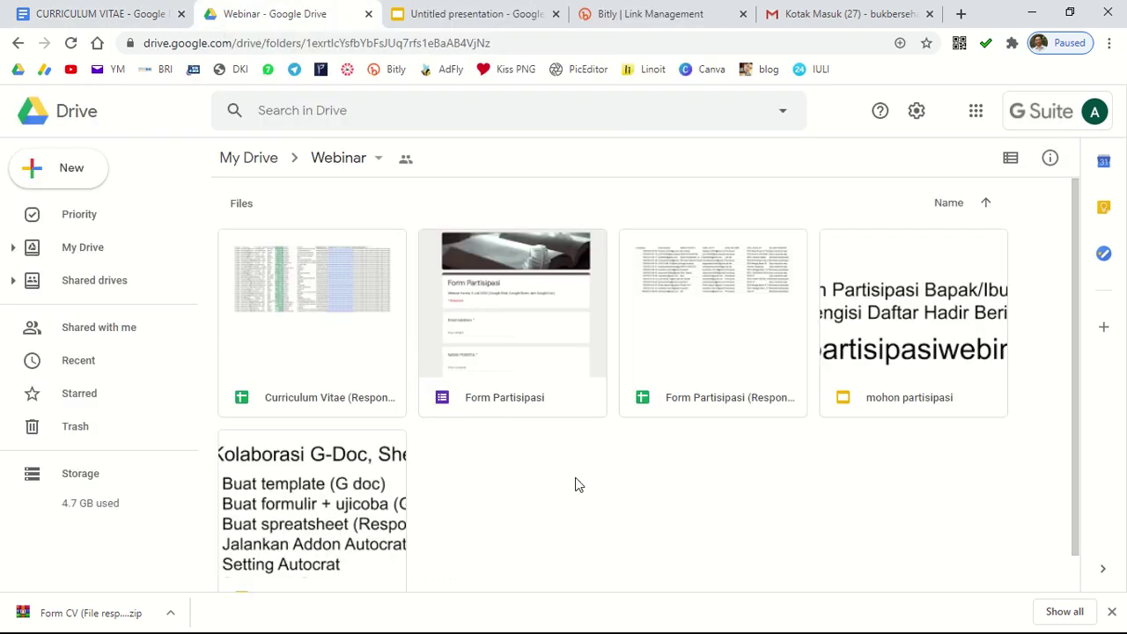
{"action": "left_click", "coordinate": [54, 176]}
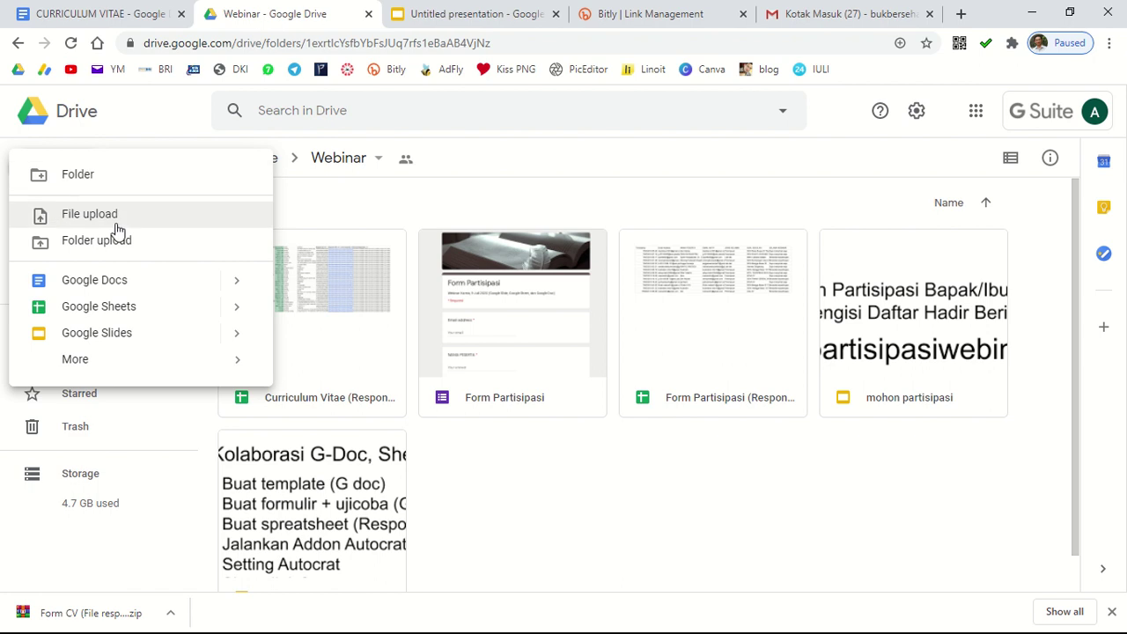
{"action": "mouse_move", "coordinate": [134, 366]}
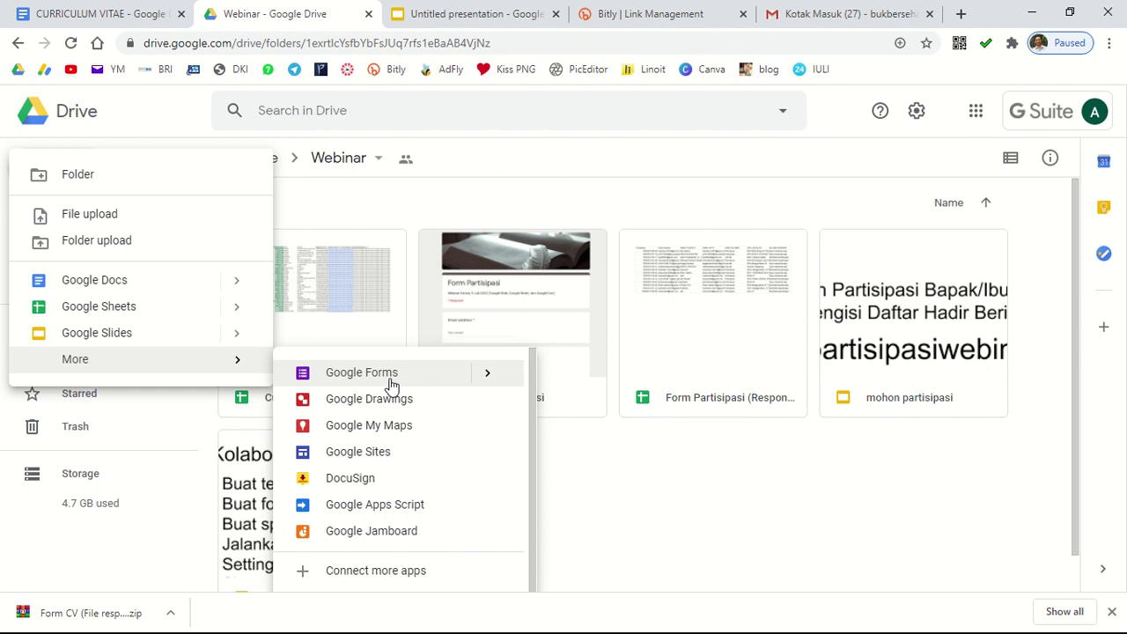
{"action": "left_click", "coordinate": [391, 384]}
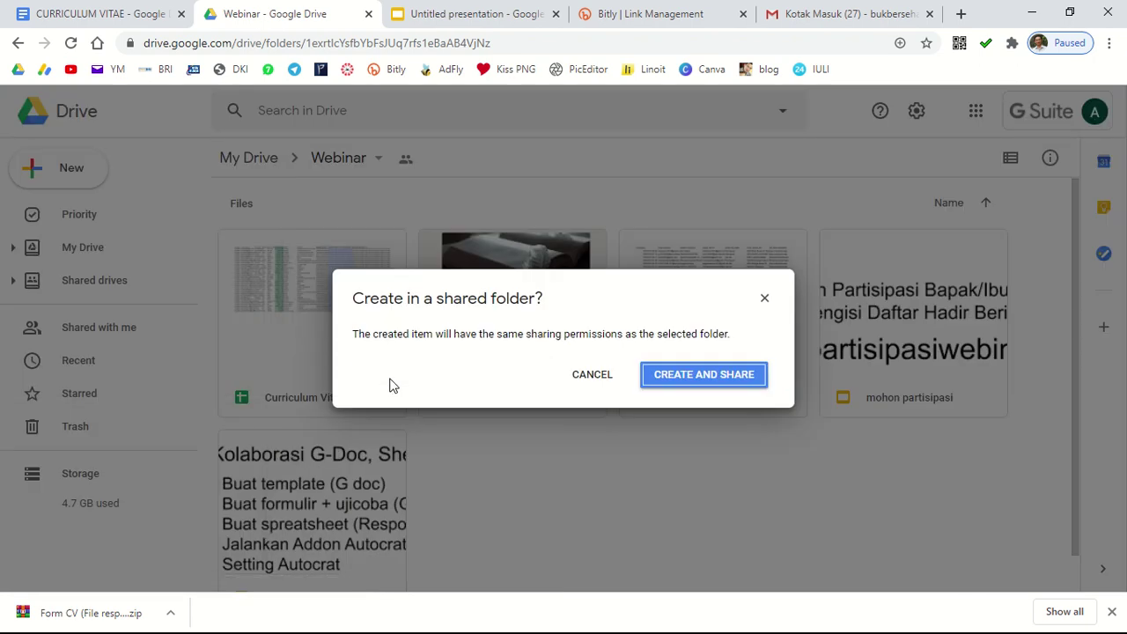
{"action": "left_click", "coordinate": [709, 377]}
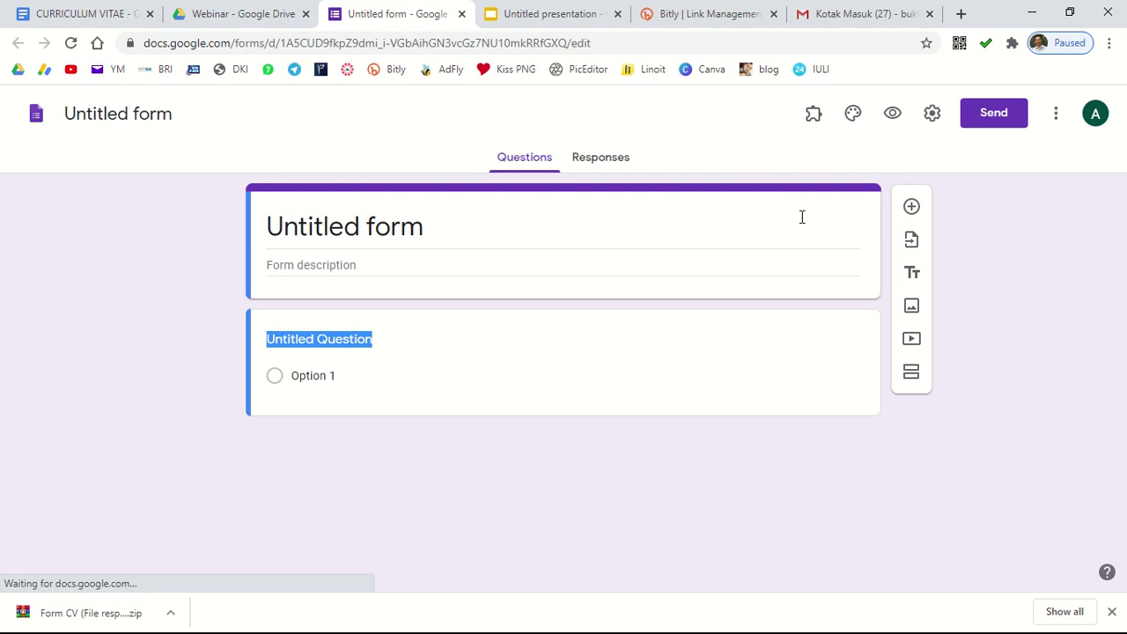
Step: Title the form 'Form CV' and make the first question a required 'Full Name'
{"action": "left_click", "coordinate": [419, 231]}
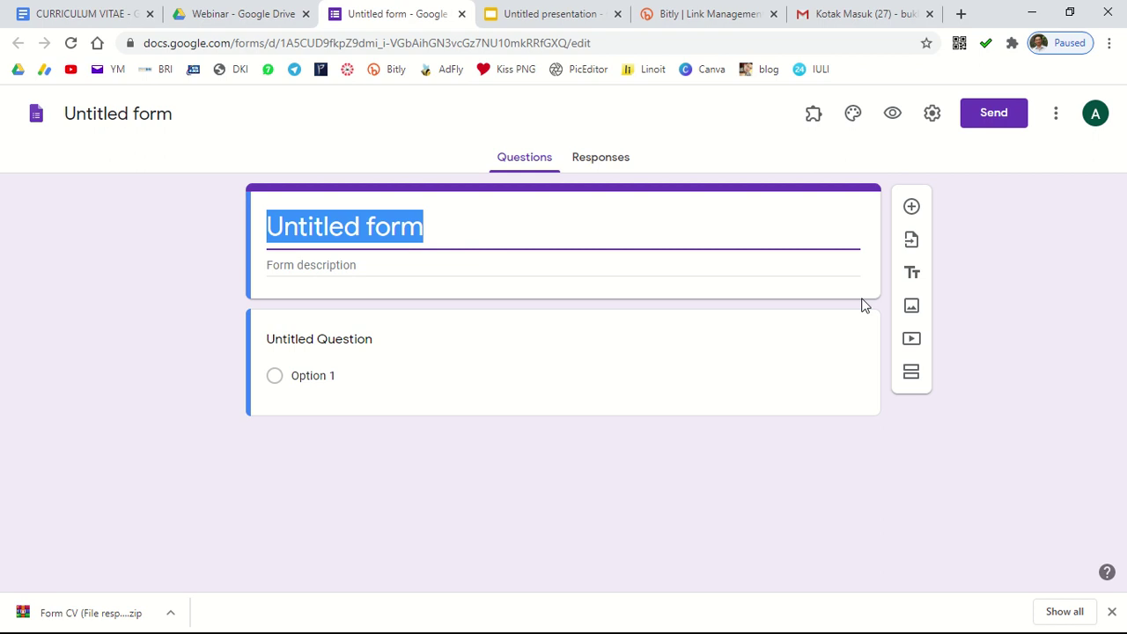
{"action": "type", "text": "Form CV"}
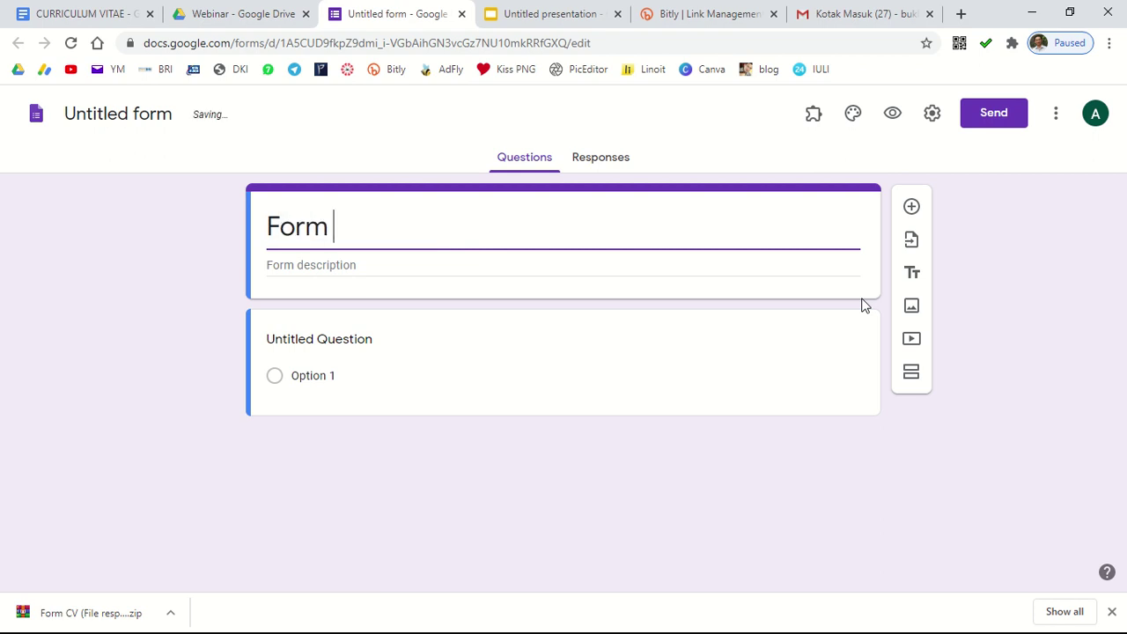
{"action": "left_click", "coordinate": [359, 340]}
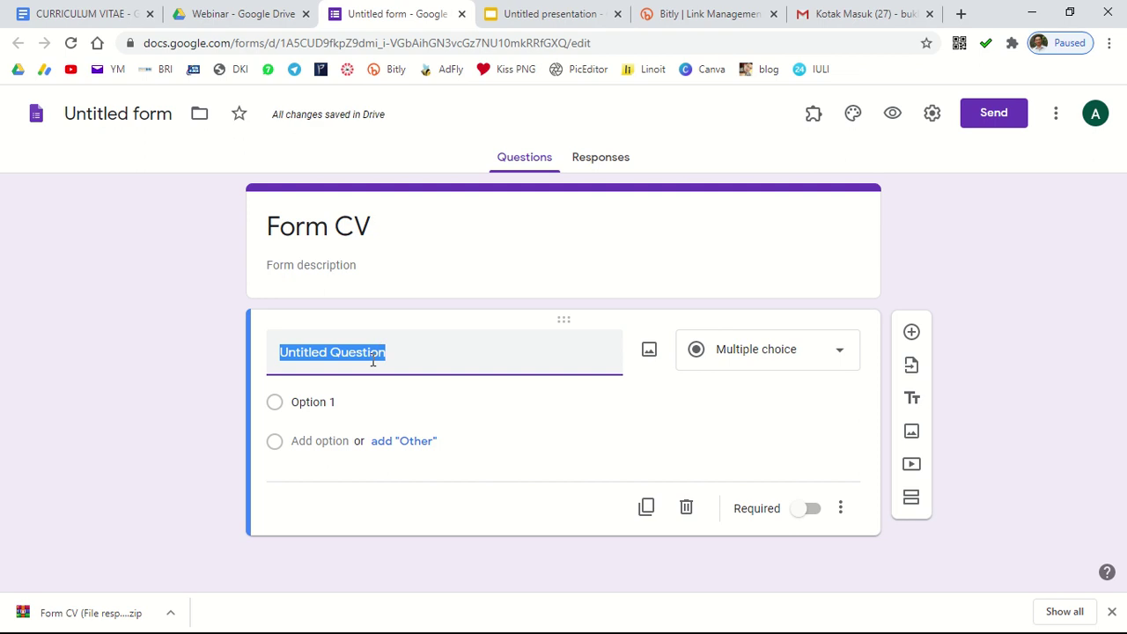
{"action": "left_click", "coordinate": [90, 19]}
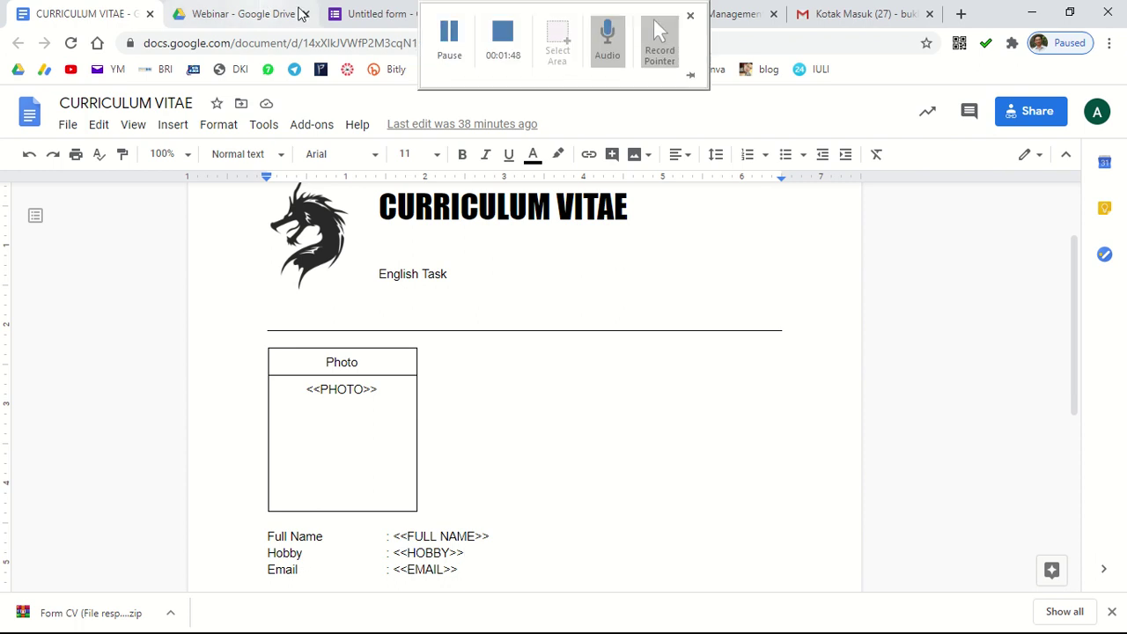
{"action": "left_click", "coordinate": [378, 14]}
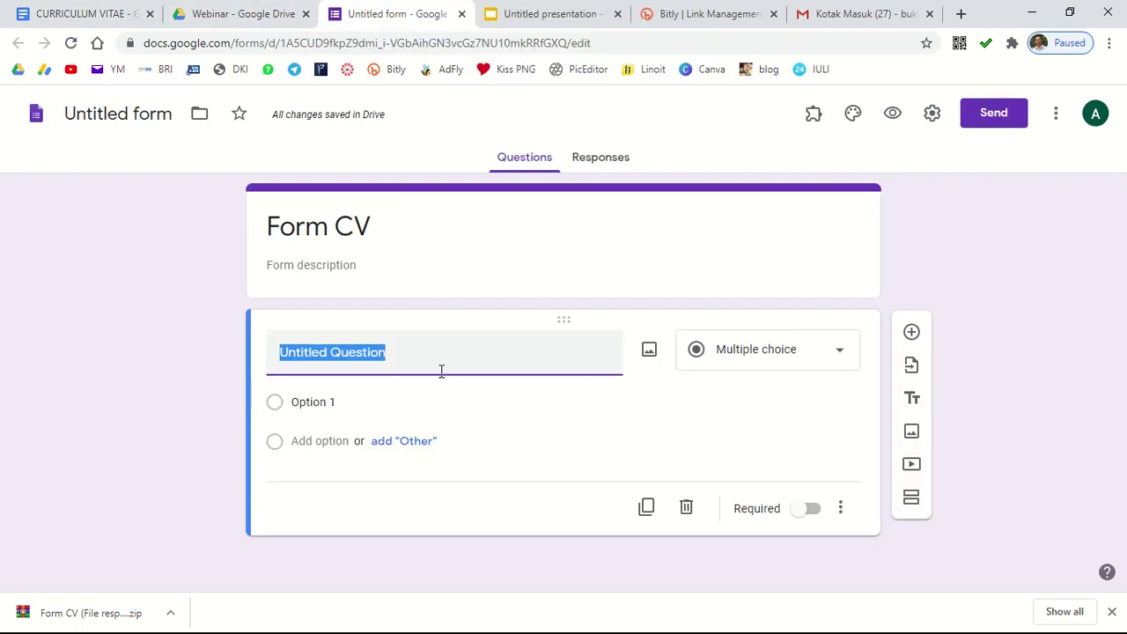
{"action": "type", "text": "Full Name"}
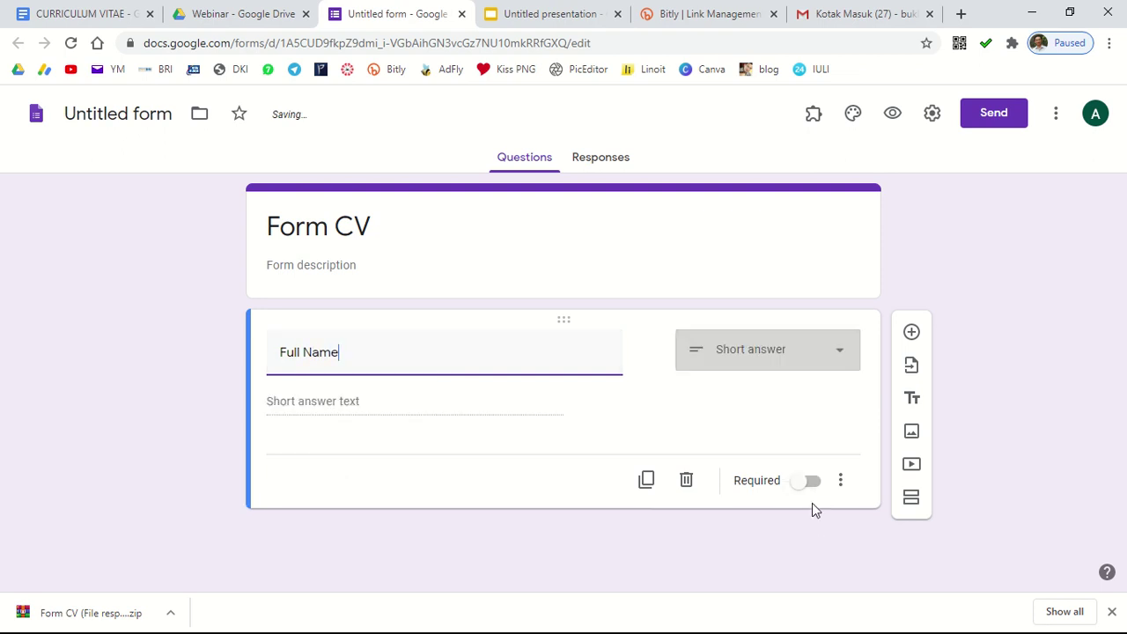
{"action": "left_click", "coordinate": [811, 480]}
Step: Add a required short-answer question titled 'Hobby'
{"action": "left_click", "coordinate": [912, 335]}
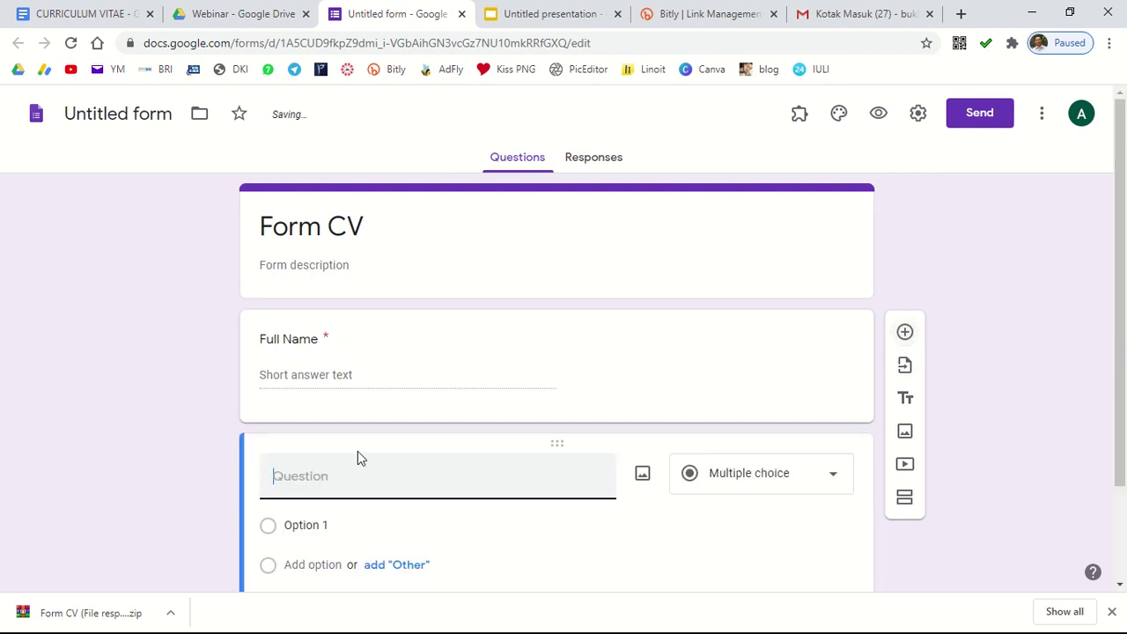
{"action": "left_click", "coordinate": [88, 11]}
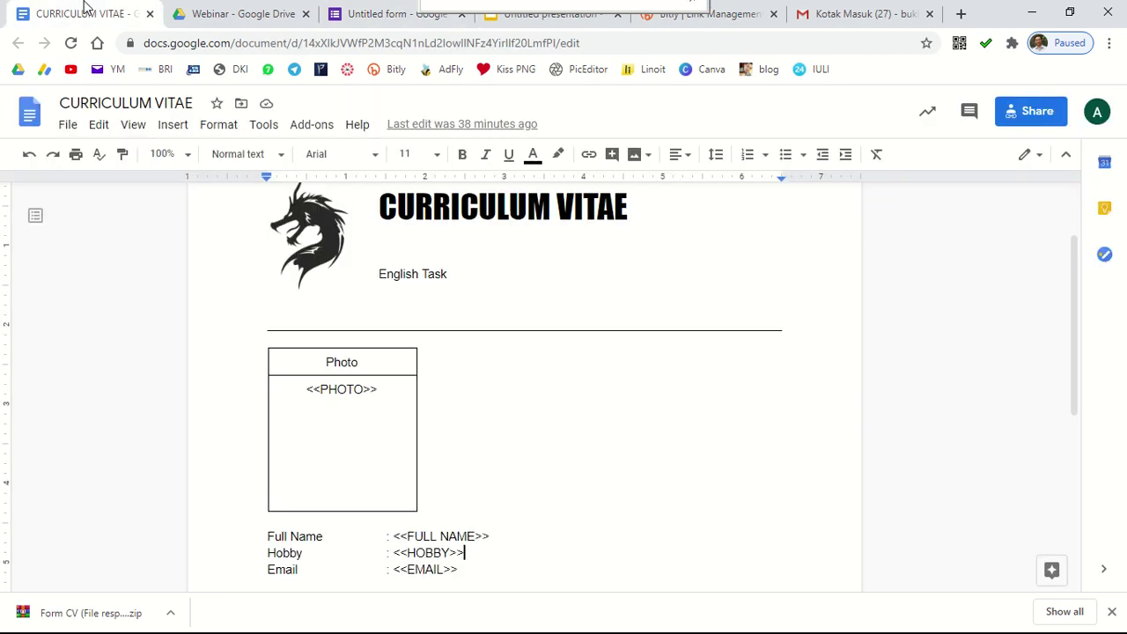
{"action": "left_click", "coordinate": [350, 12]}
{"action": "type", "text": "Hobby"}
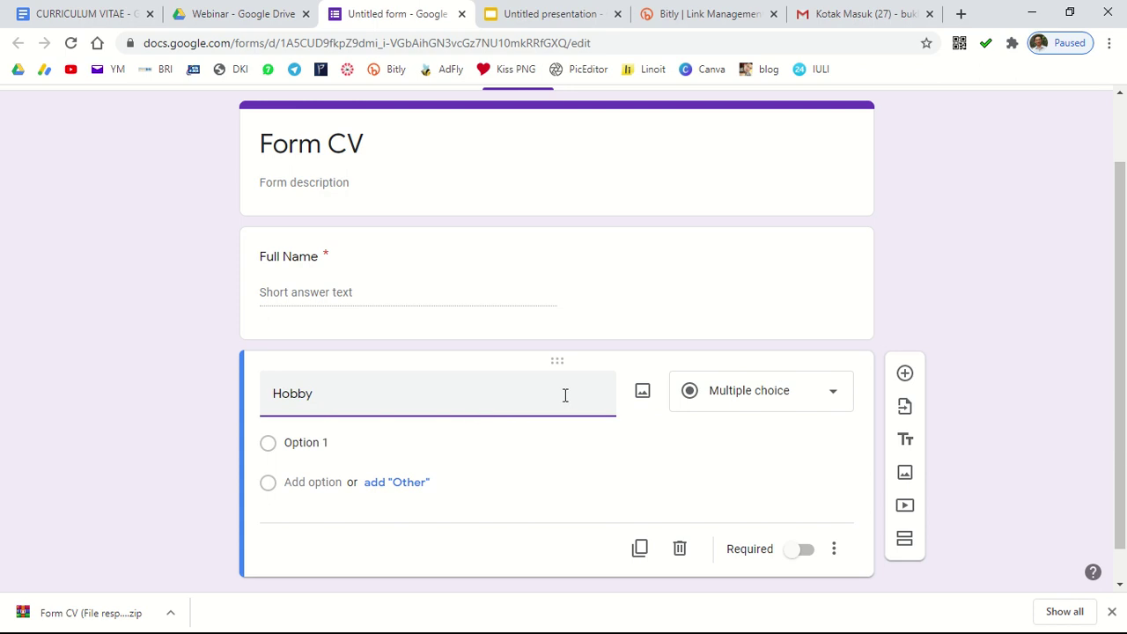
{"action": "left_click", "coordinate": [803, 525]}
Step: Add a third question titled 'Photo'
{"action": "left_click", "coordinate": [904, 378]}
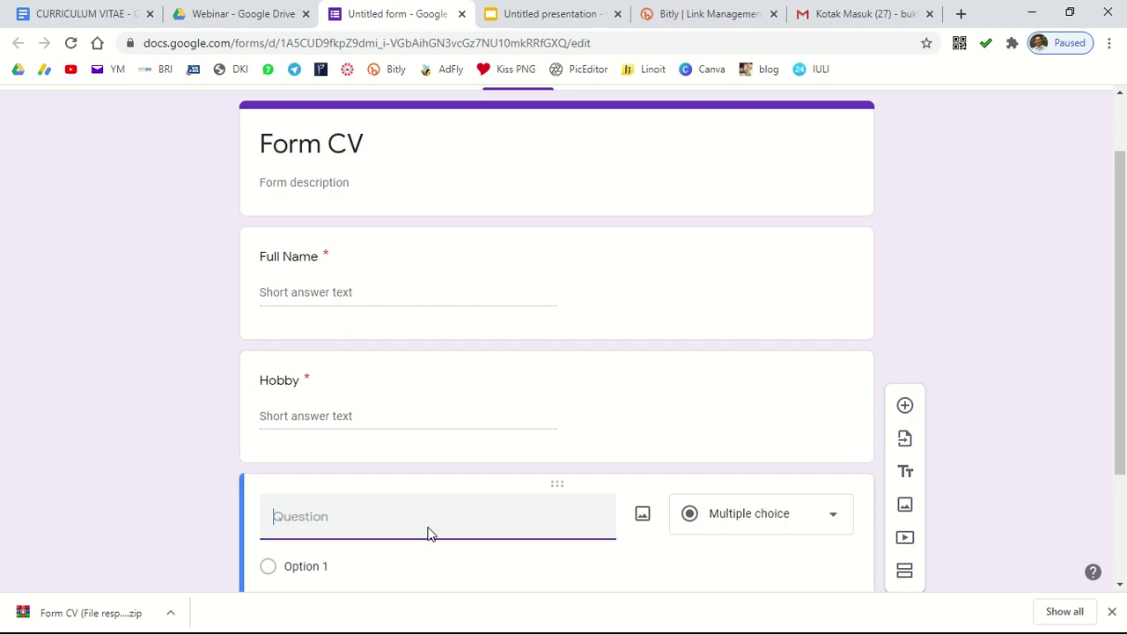
{"action": "type", "text": "Pho"}
{"action": "scroll", "coordinate": [528, 507], "scroll_direction": "down", "scroll_amount": 2}
{"action": "type", "text": "to"}
{"action": "left_click", "coordinate": [774, 354]}
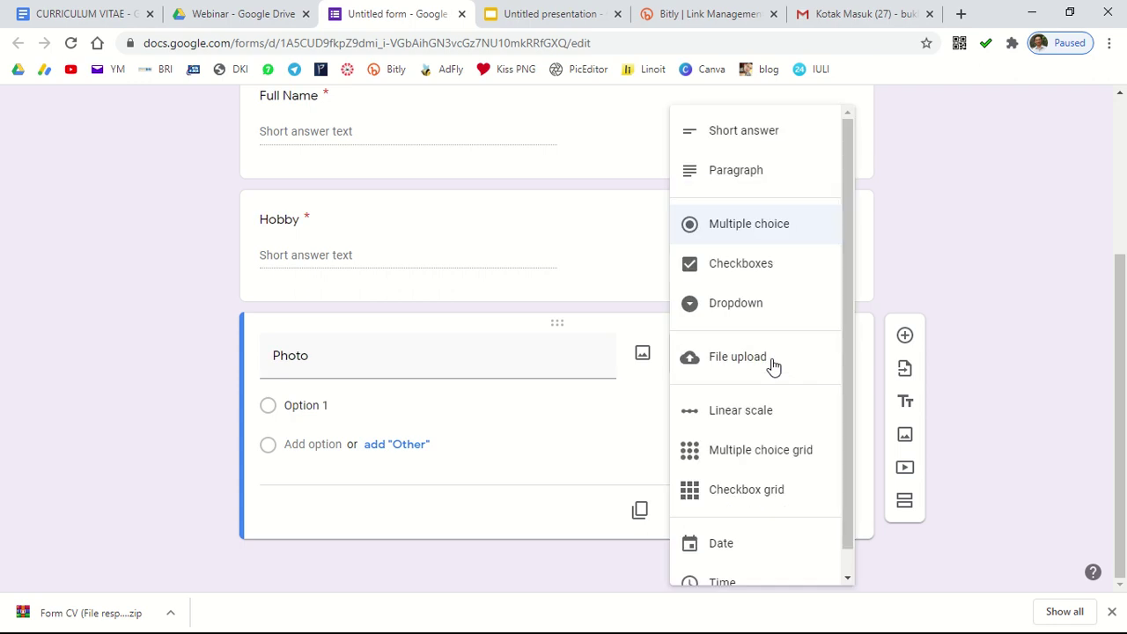
Step: Turn Photo into a required file-upload question allowing one file up to 10 MB
{"action": "left_click", "coordinate": [773, 364]}
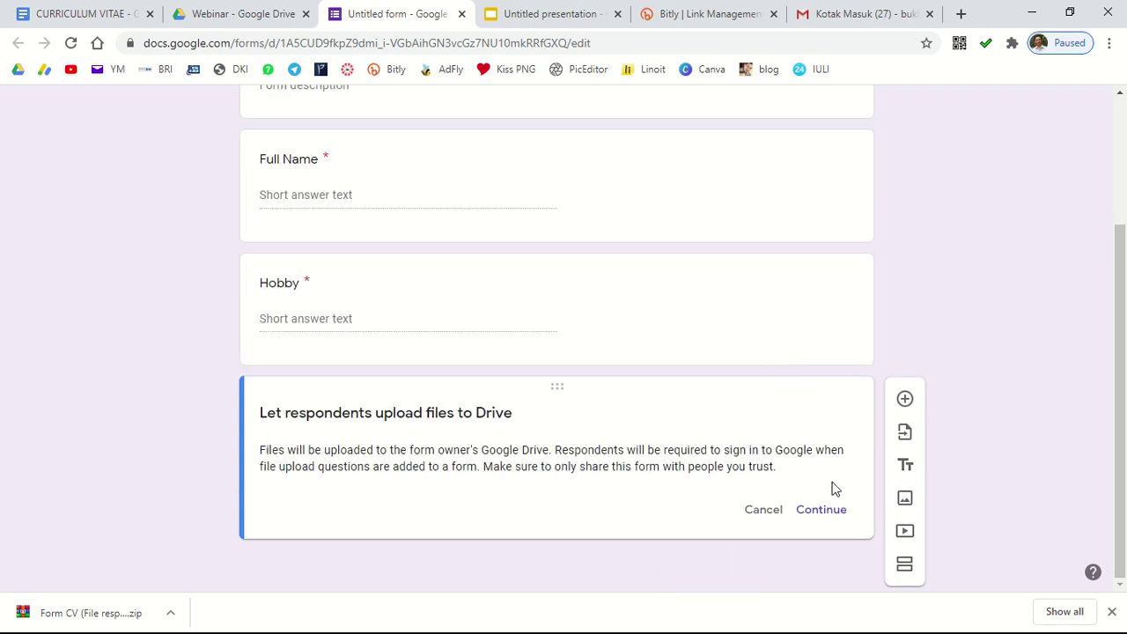
{"action": "left_click", "coordinate": [821, 510]}
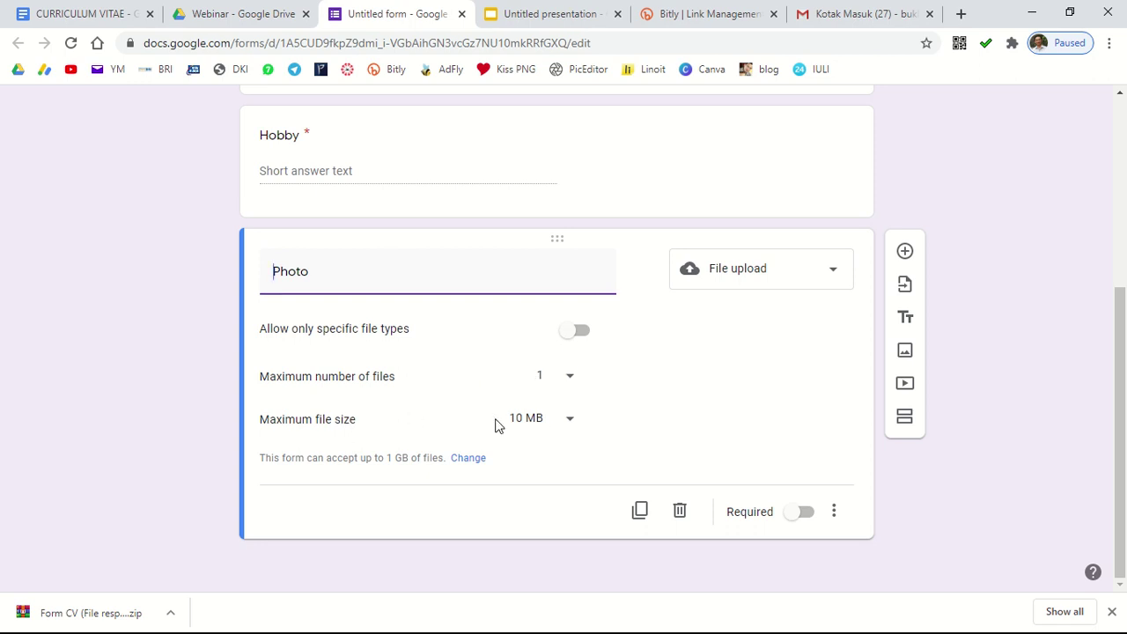
{"action": "left_click", "coordinate": [804, 513]}
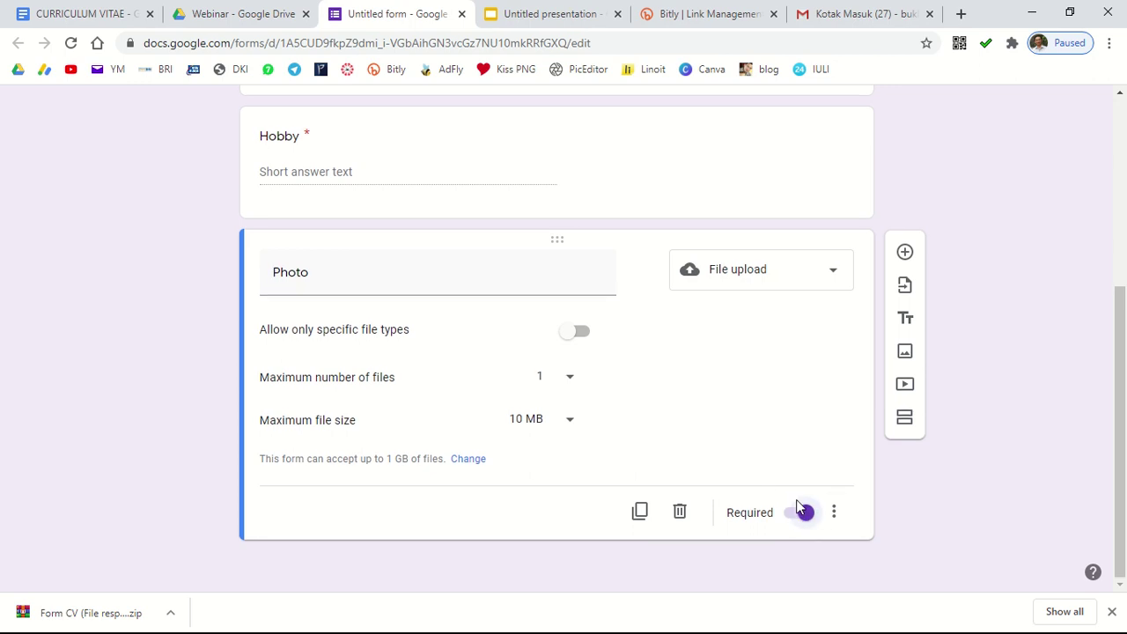
{"action": "scroll", "coordinate": [797, 504], "scroll_direction": "up", "scroll_amount": 3}
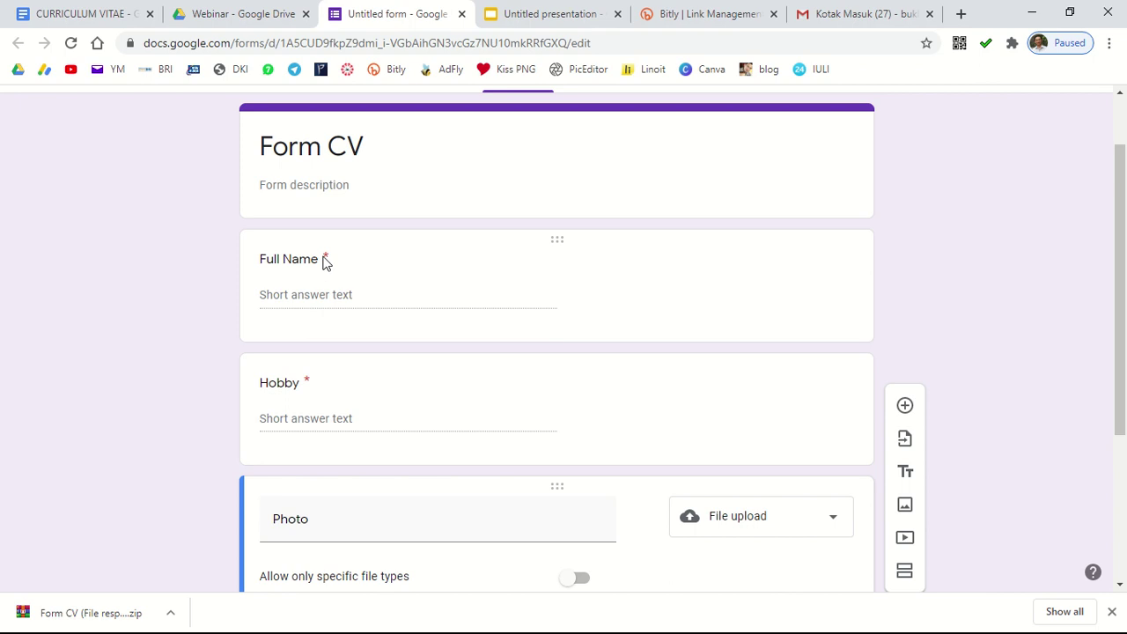
{"action": "left_click", "coordinate": [615, 252]}
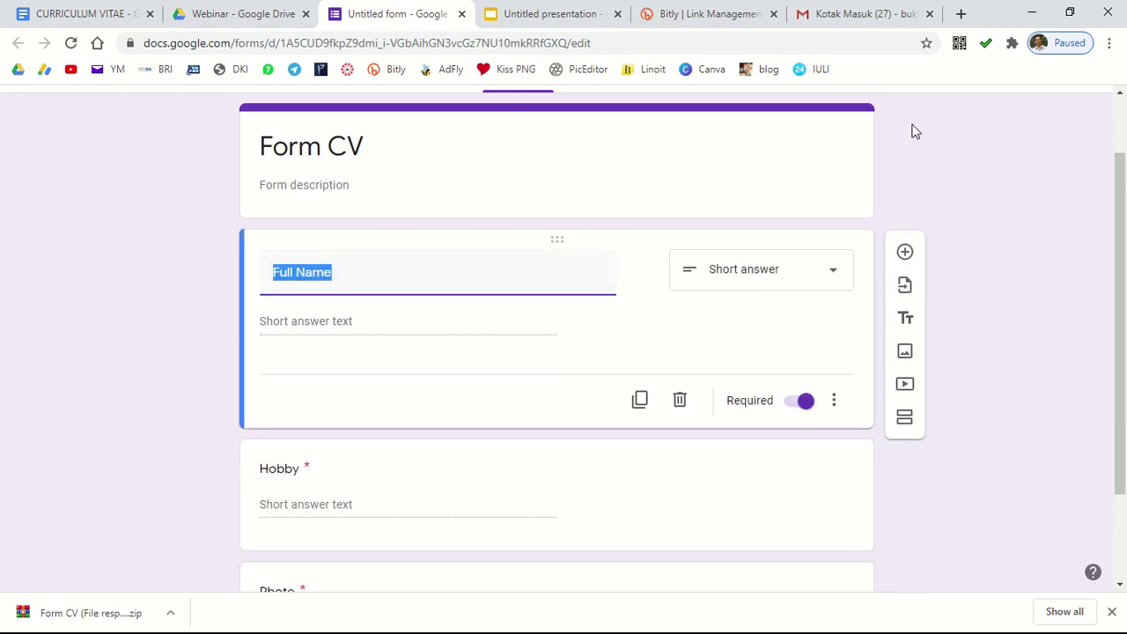
{"action": "scroll", "coordinate": [915, 130], "scroll_direction": "up", "scroll_amount": 1}
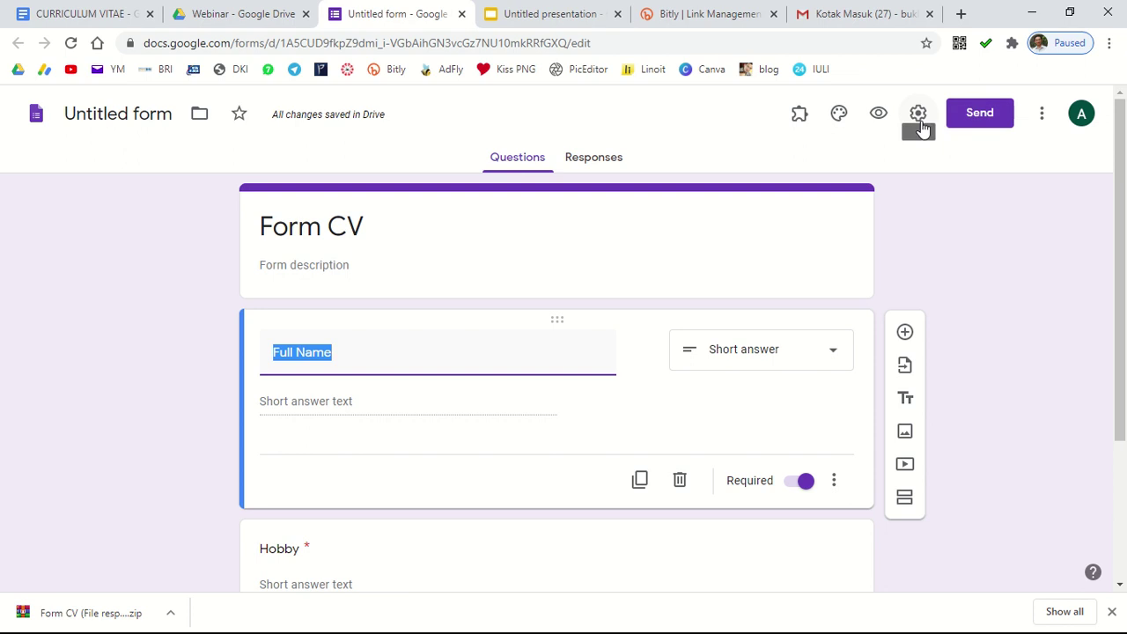
Step: Collect emails without organisation restriction and set confirmation message 'Terima kasih telah mengisi form'
{"action": "left_click", "coordinate": [919, 114]}
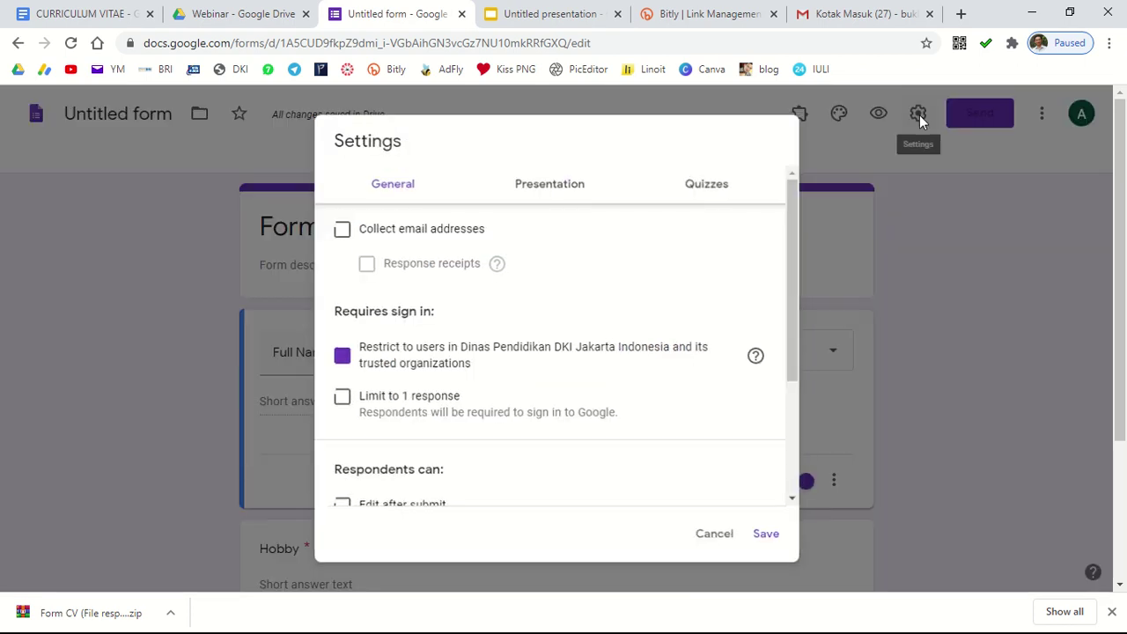
{"action": "left_click", "coordinate": [340, 230]}
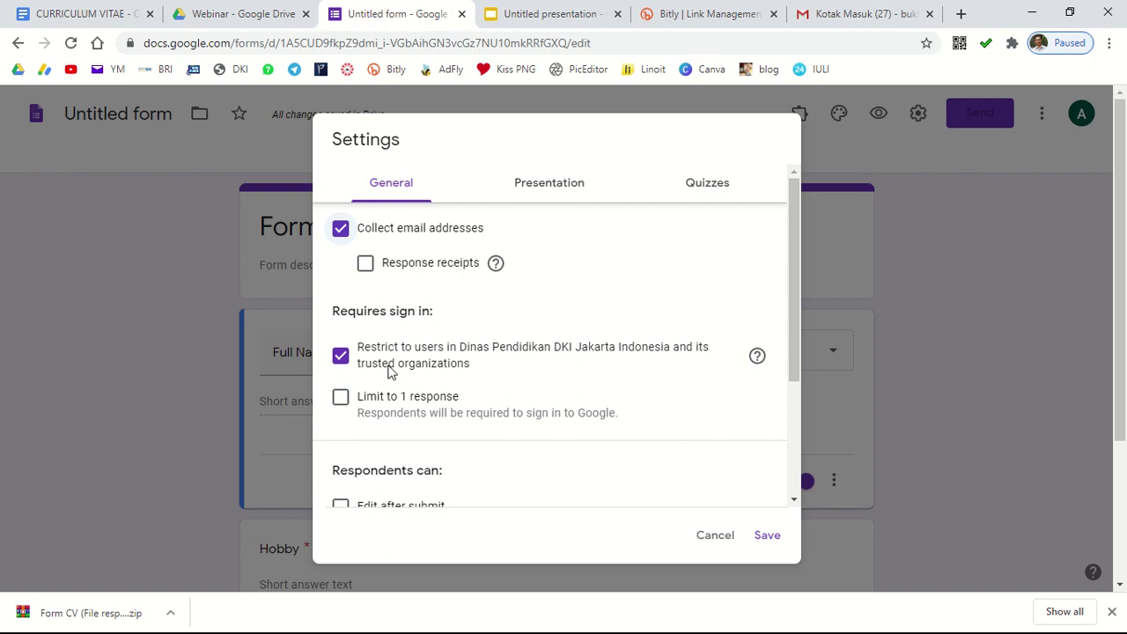
{"action": "left_click", "coordinate": [342, 357]}
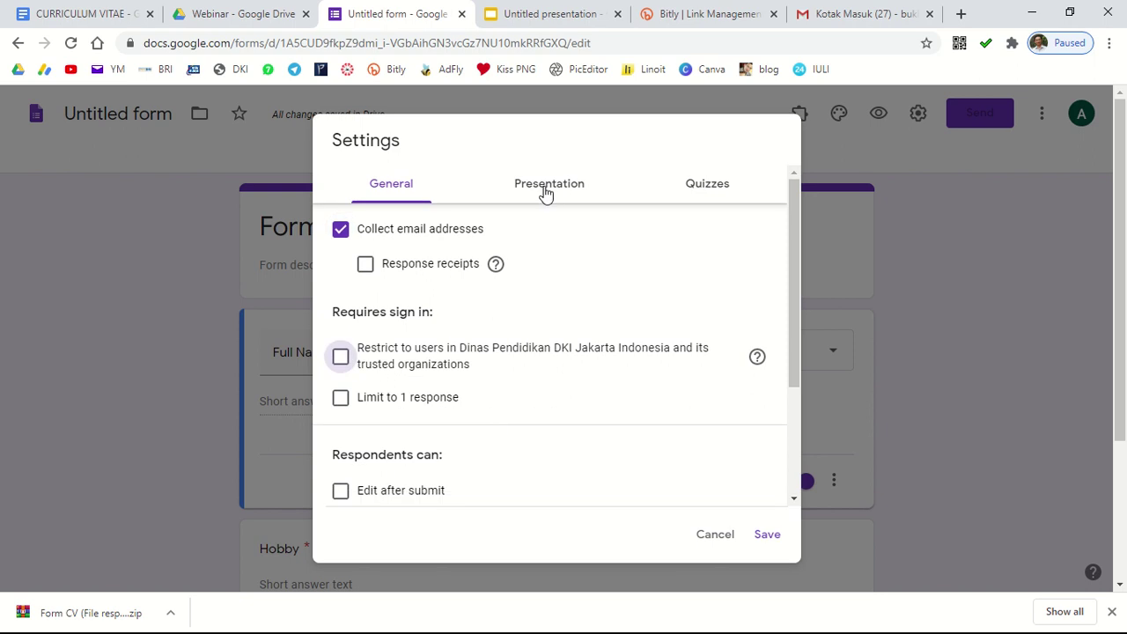
{"action": "left_click", "coordinate": [544, 187]}
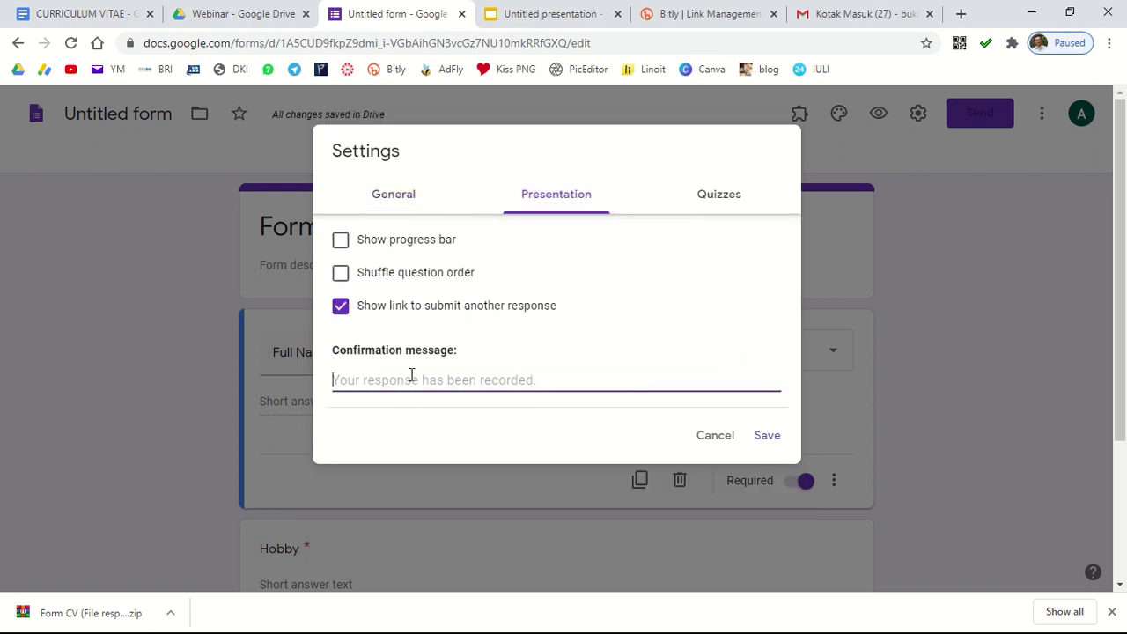
{"action": "type", "text": "Terima kasih telah mengisi "}
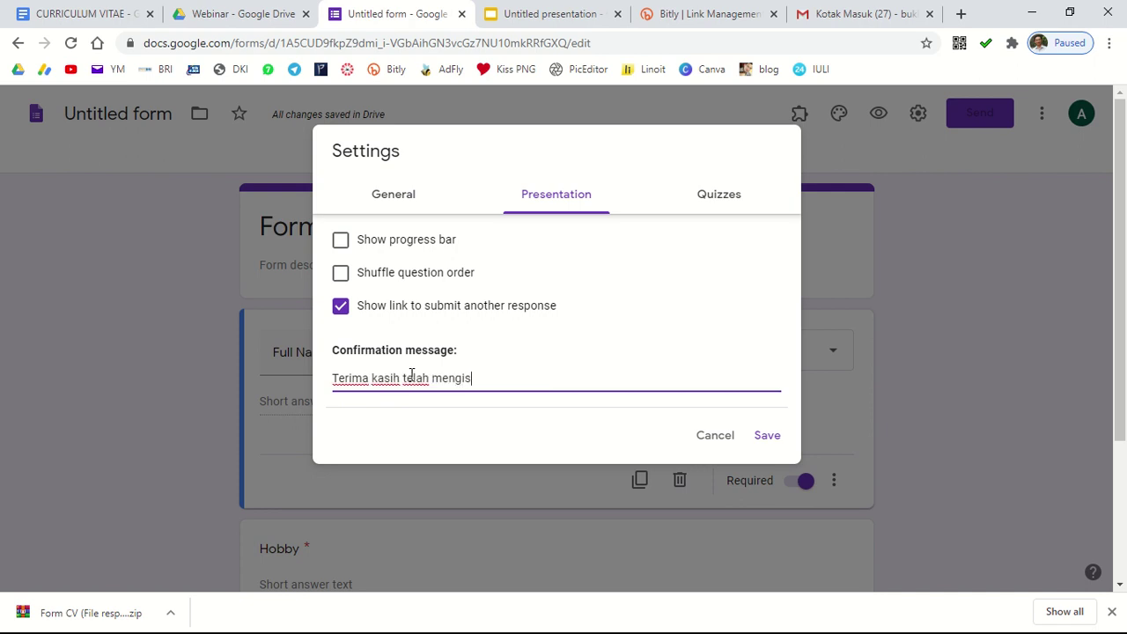
{"action": "type", "text": "form"}
Step: Save the settings and review the form, which now asks for an Email address
{"action": "left_click", "coordinate": [766, 435]}
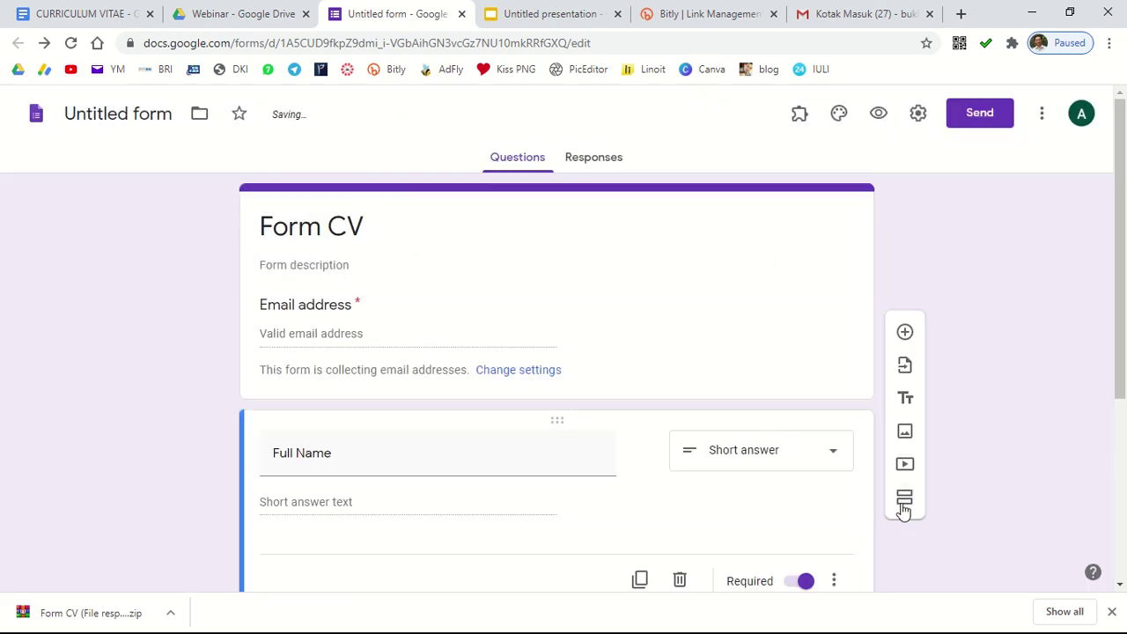
{"action": "scroll", "coordinate": [918, 501], "scroll_direction": "down", "scroll_amount": 3}
{"action": "scroll", "coordinate": [922, 520], "scroll_direction": "up", "scroll_amount": 2}
{"action": "scroll", "coordinate": [922, 518], "scroll_direction": "up", "scroll_amount": 2}
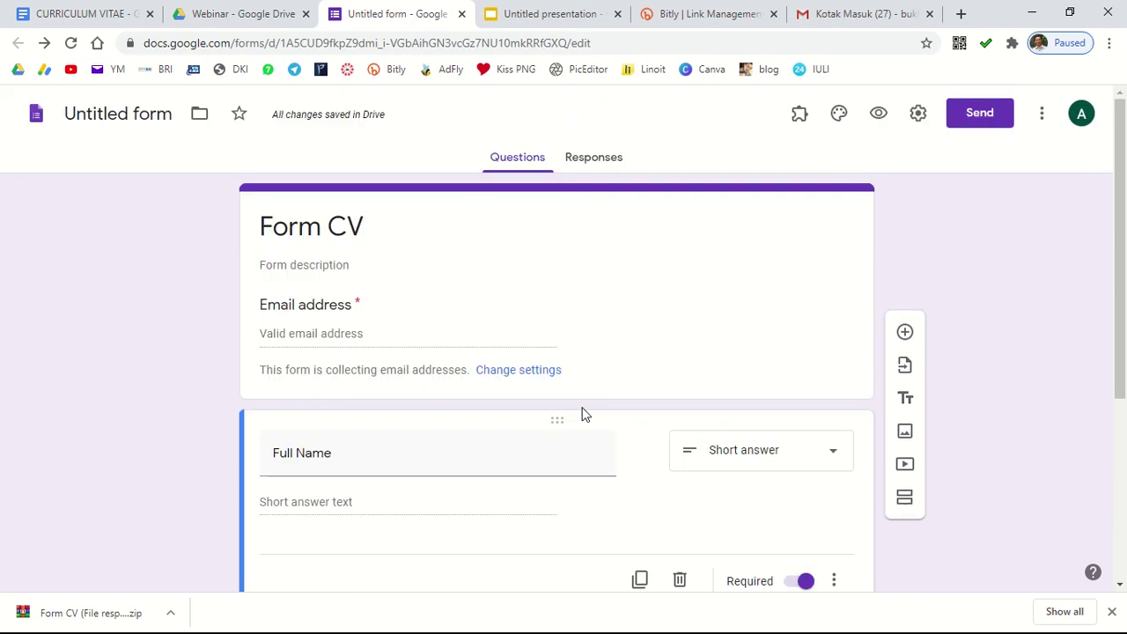
{"action": "scroll", "coordinate": [355, 339], "scroll_direction": "down", "scroll_amount": 2}
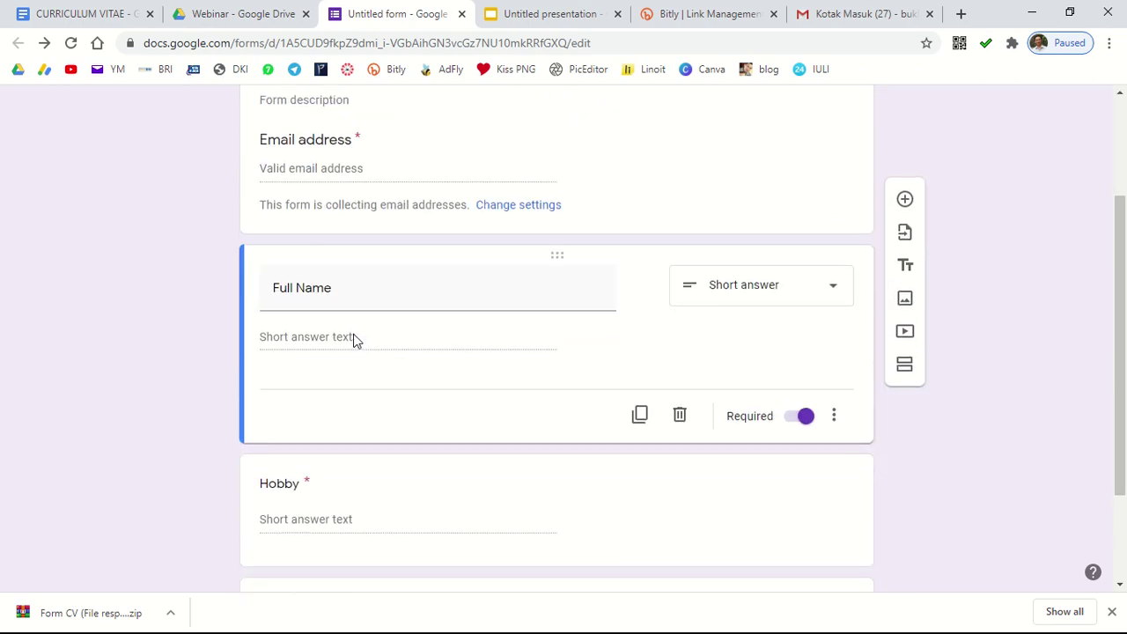
{"action": "scroll", "coordinate": [365, 198], "scroll_direction": "up", "scroll_amount": 1}
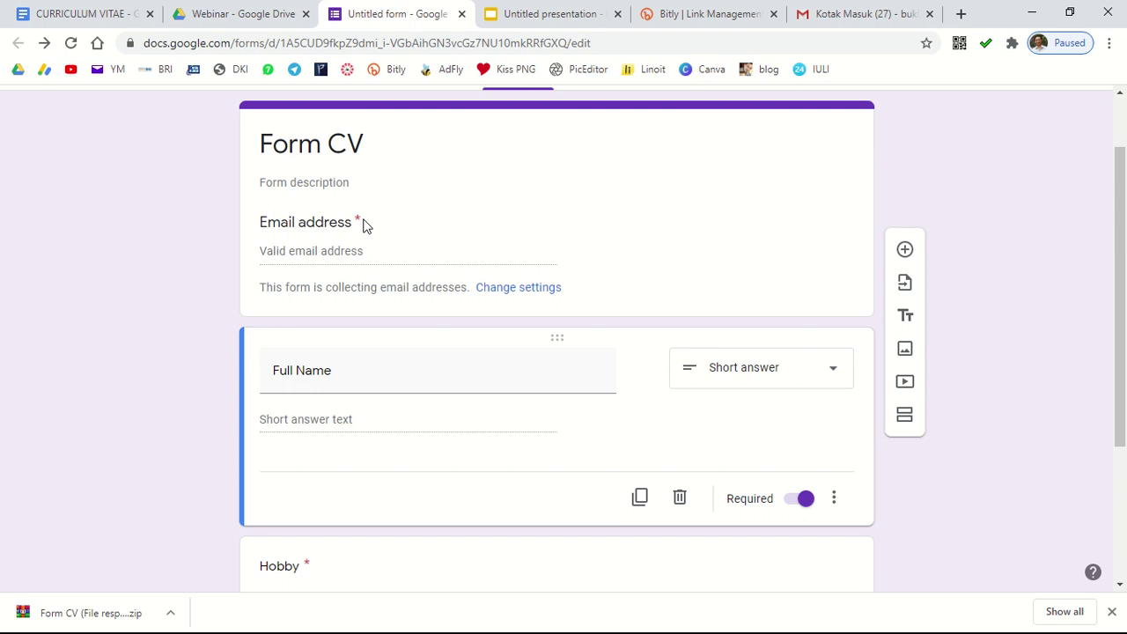
{"action": "scroll", "coordinate": [403, 264], "scroll_direction": "down", "scroll_amount": 3}
{"action": "scroll", "coordinate": [511, 388], "scroll_direction": "up", "scroll_amount": 3}
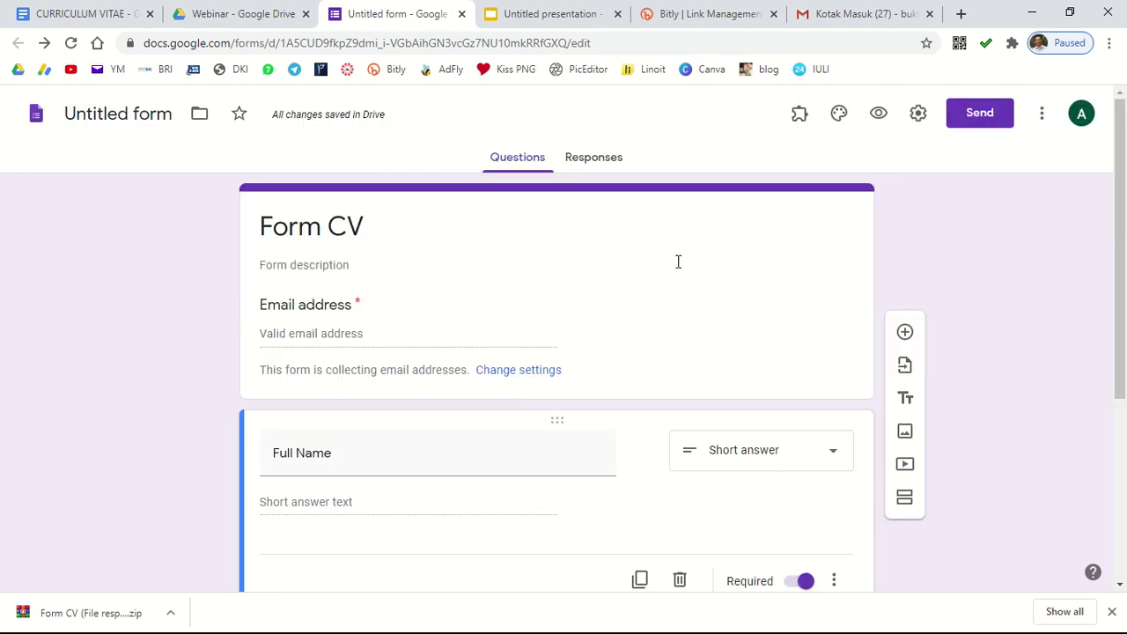
{"action": "scroll", "coordinate": [463, 369], "scroll_direction": "down", "scroll_amount": 2}
{"action": "scroll", "coordinate": [400, 189], "scroll_direction": "up", "scroll_amount": 2}
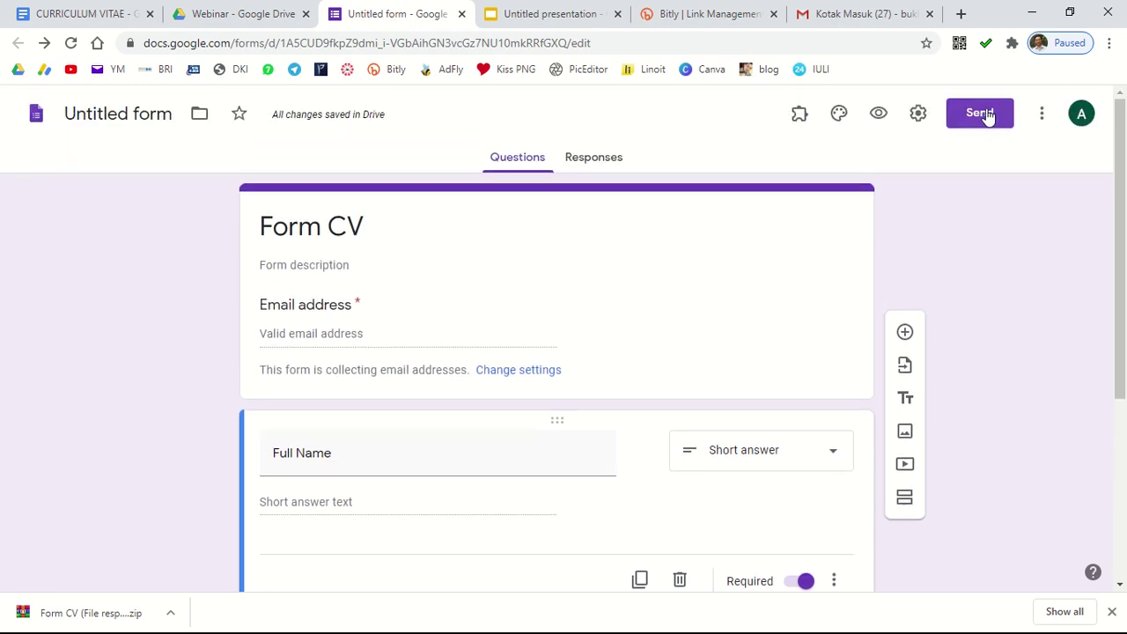
Step: Copy the form's shortened forms.gle share link
{"action": "left_click", "coordinate": [987, 117]}
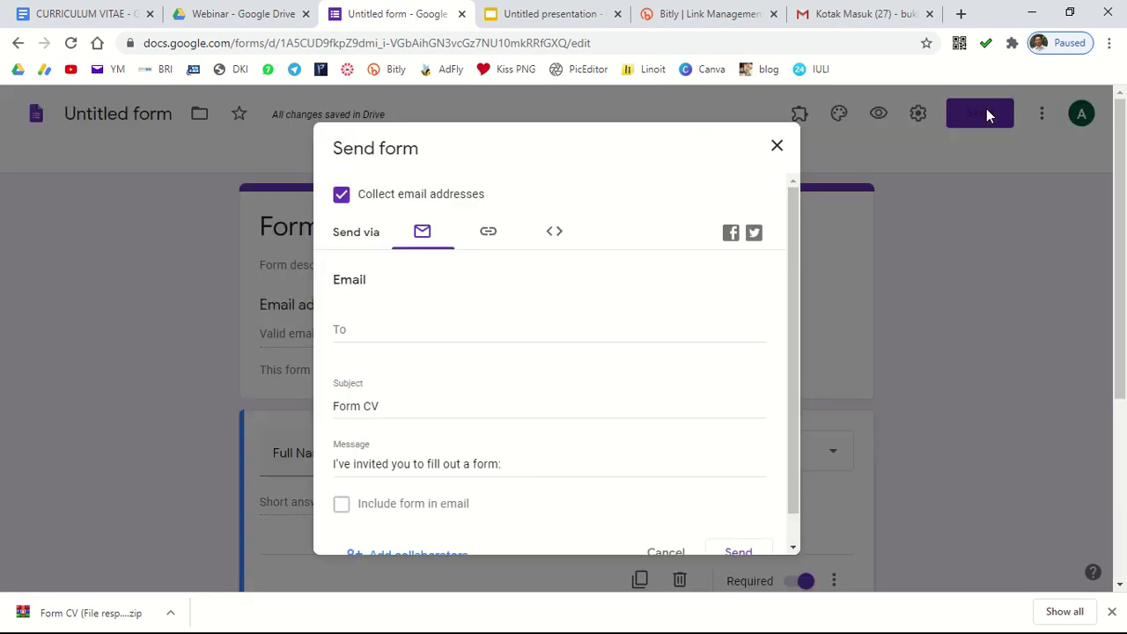
{"action": "left_click", "coordinate": [489, 235]}
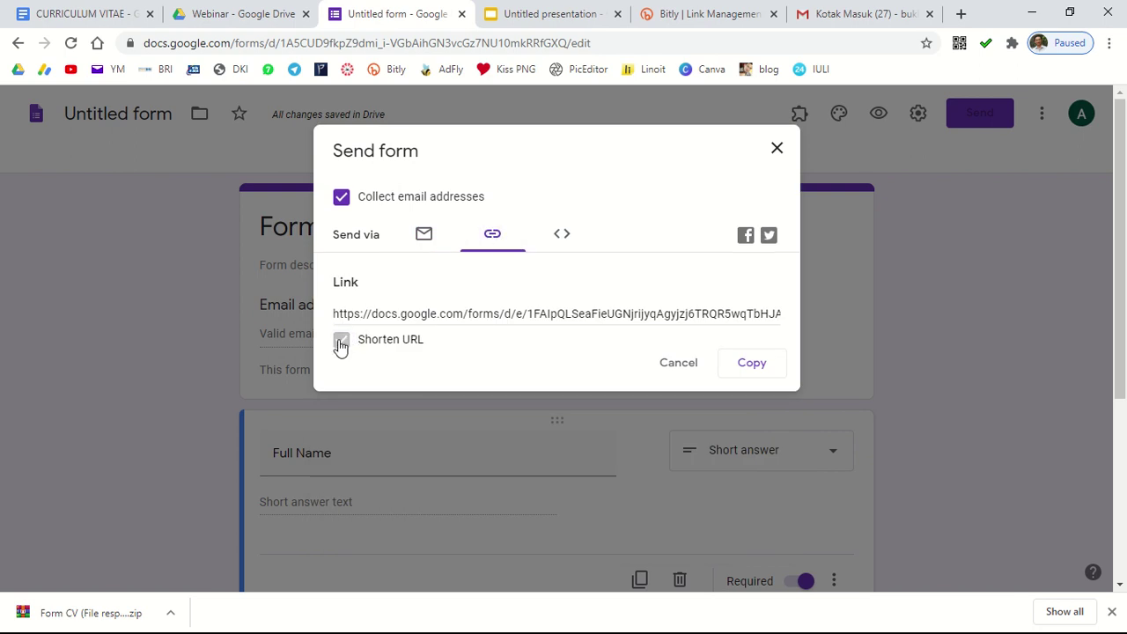
{"action": "left_click", "coordinate": [341, 343]}
{"action": "left_click", "coordinate": [754, 369]}
Step: Load the copied Form CV link in a new browser tab
{"action": "left_click", "coordinate": [776, 151]}
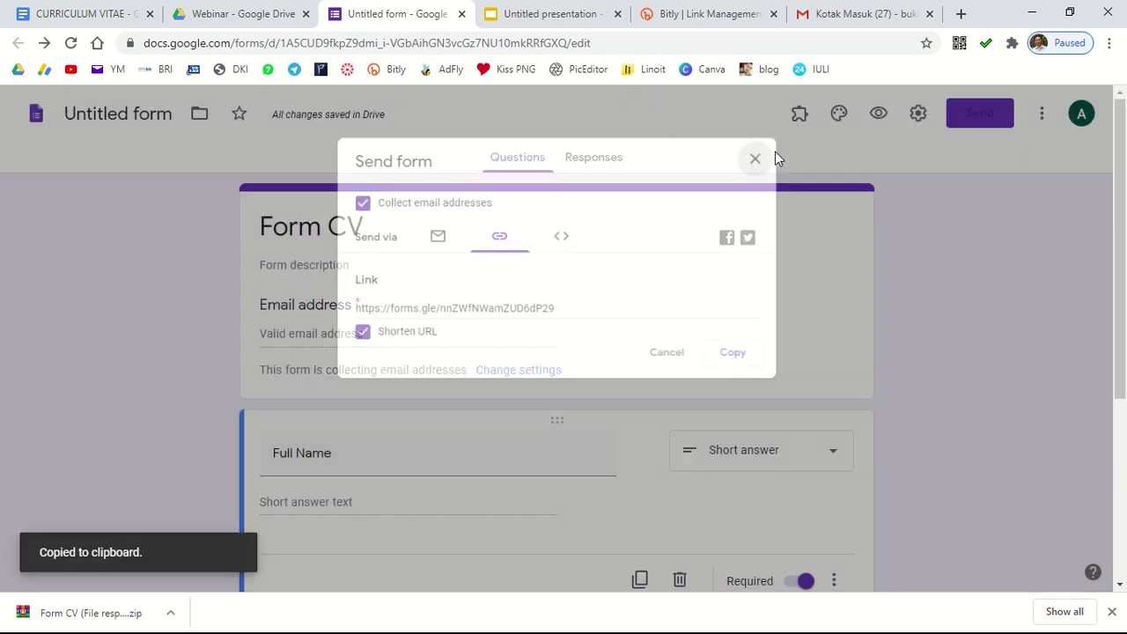
{"action": "left_click", "coordinate": [962, 14]}
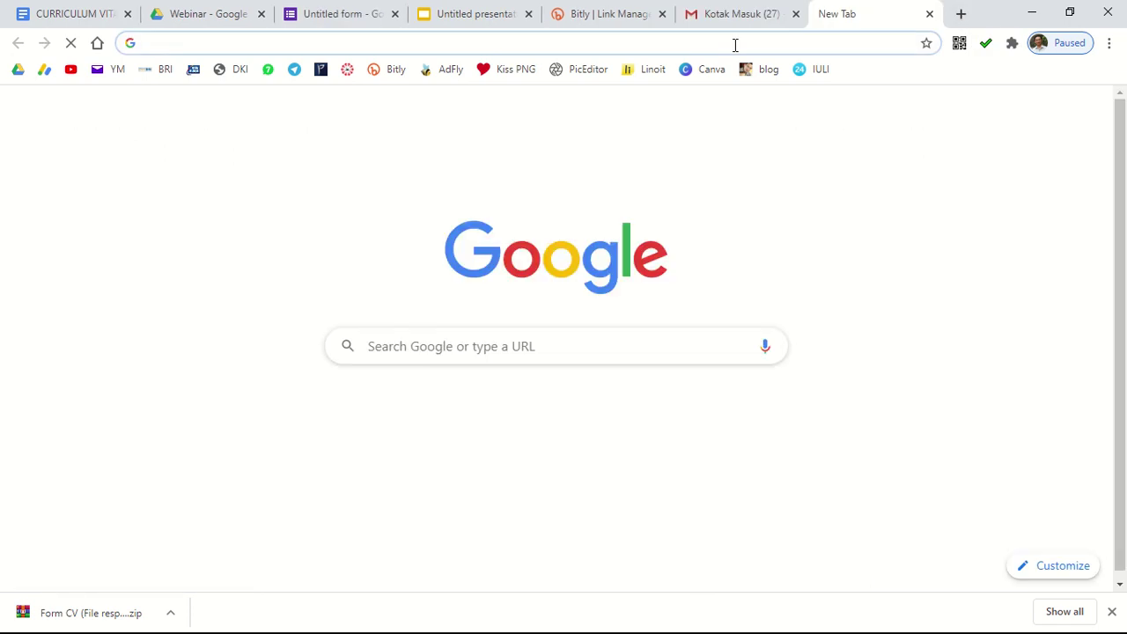
{"action": "key", "text": "ctrl+v"}
{"action": "key", "text": "Return"}
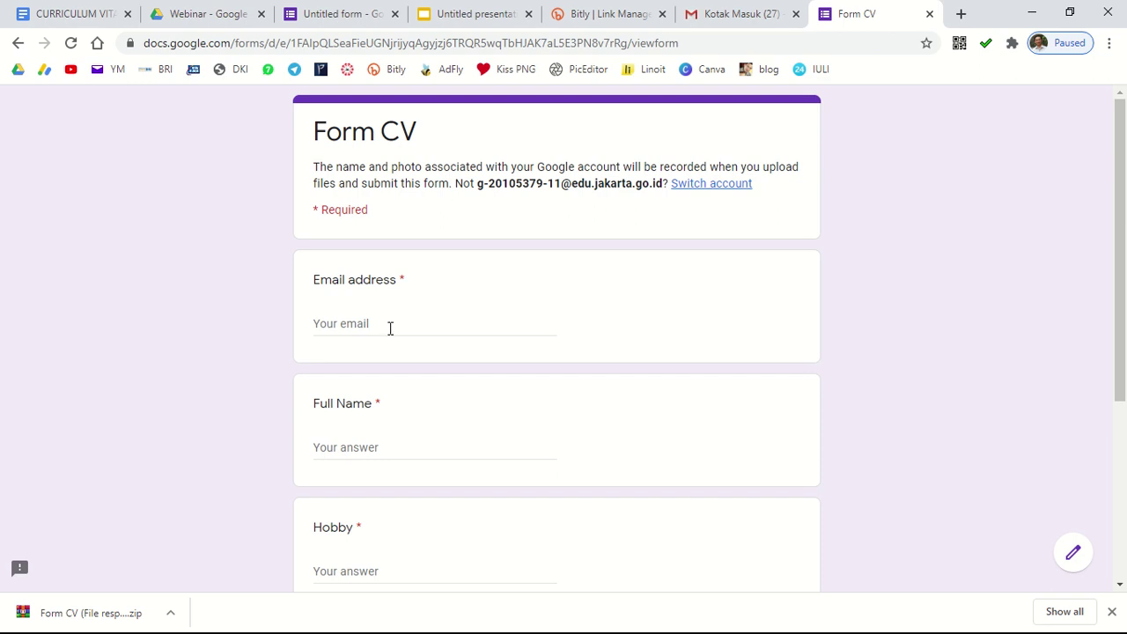
Step: Switch the respondent page to the second listed Google account
{"action": "left_click", "coordinate": [727, 186]}
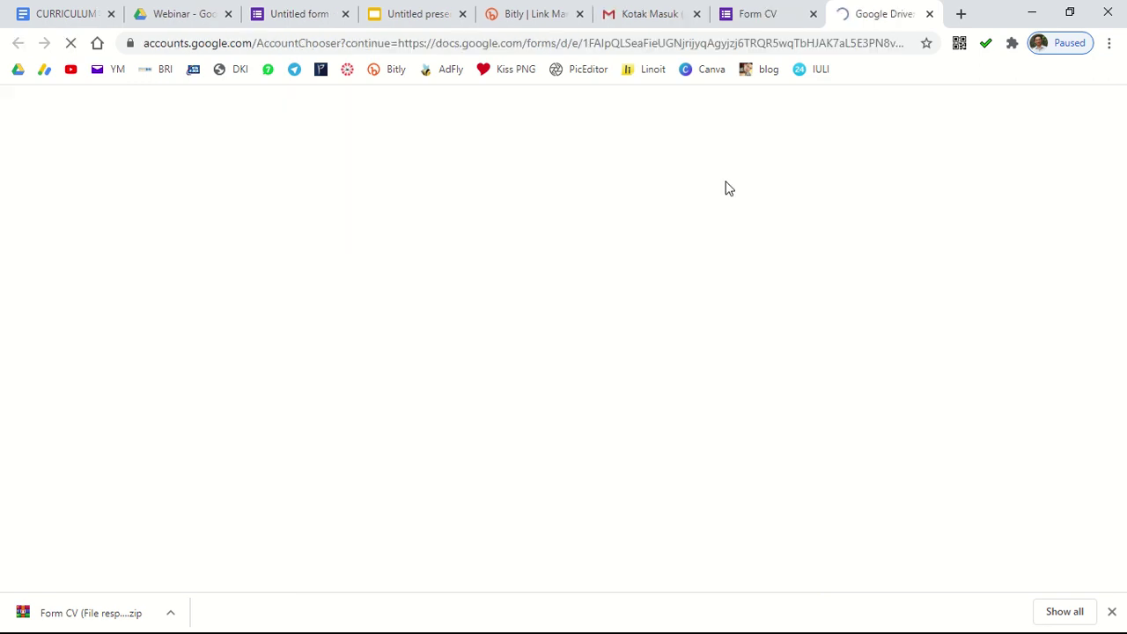
{"action": "left_click", "coordinate": [768, 16]}
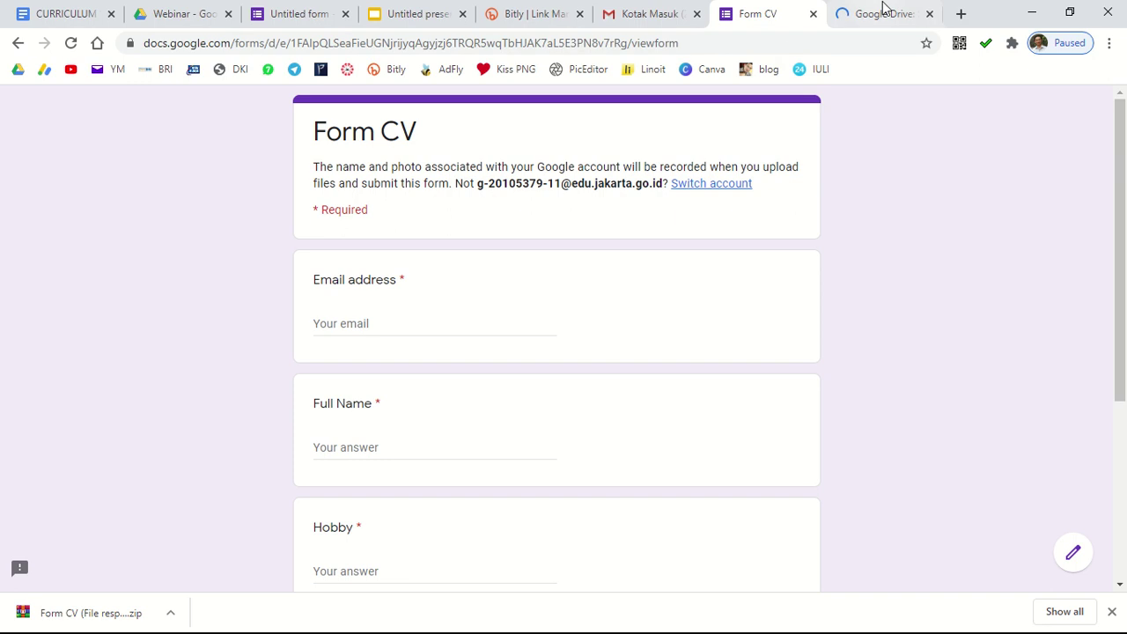
{"action": "left_click", "coordinate": [883, 13]}
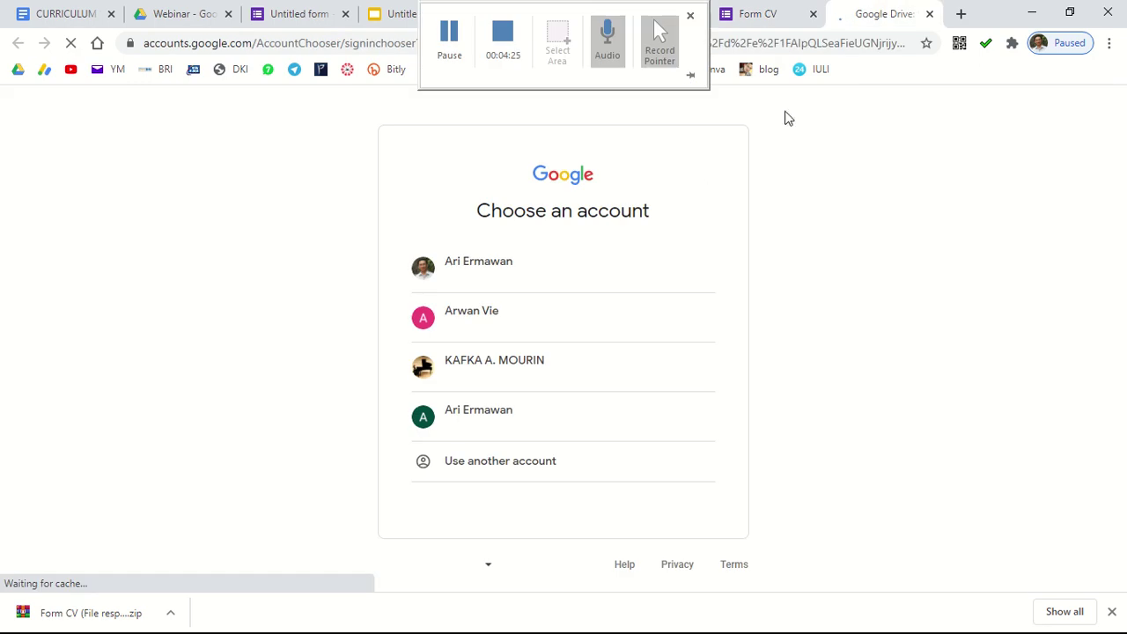
{"action": "left_click", "coordinate": [471, 319]}
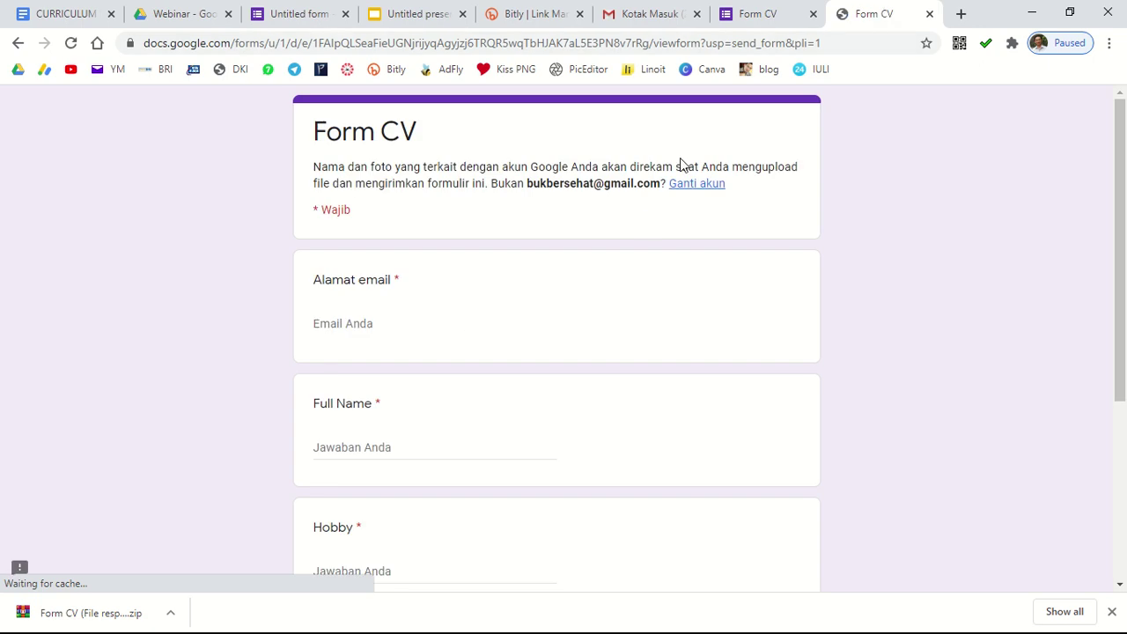
Step: Enter the respondent's email address, full name and hobby Cooking
{"action": "left_click", "coordinate": [363, 325]}
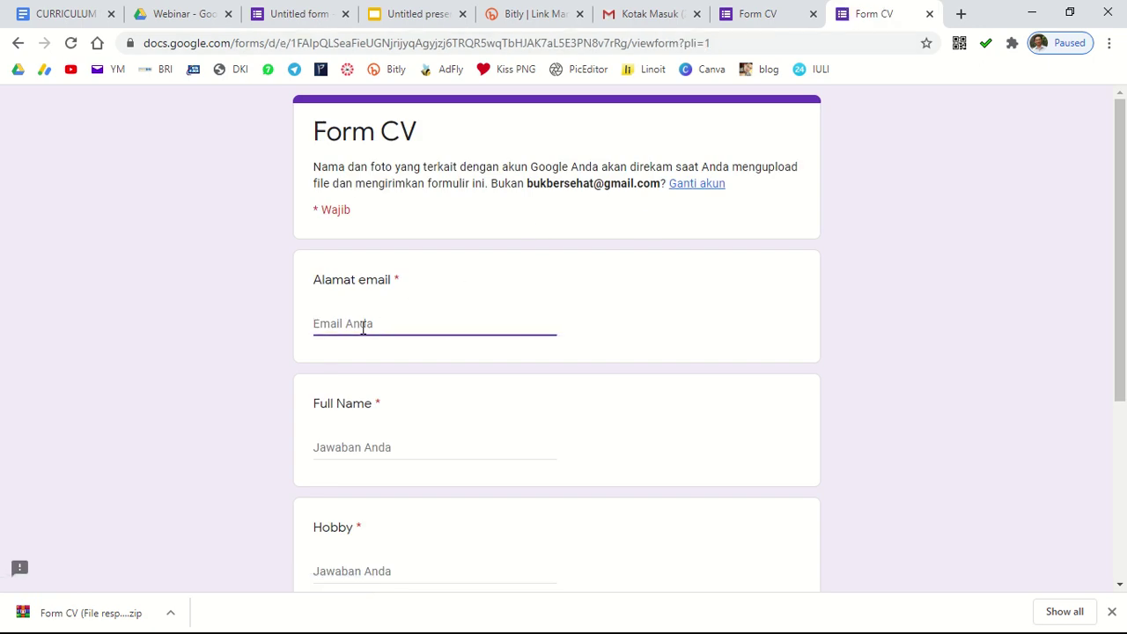
{"action": "scroll", "coordinate": [422, 370], "scroll_direction": "down", "scroll_amount": 1}
{"action": "left_click", "coordinate": [393, 364]}
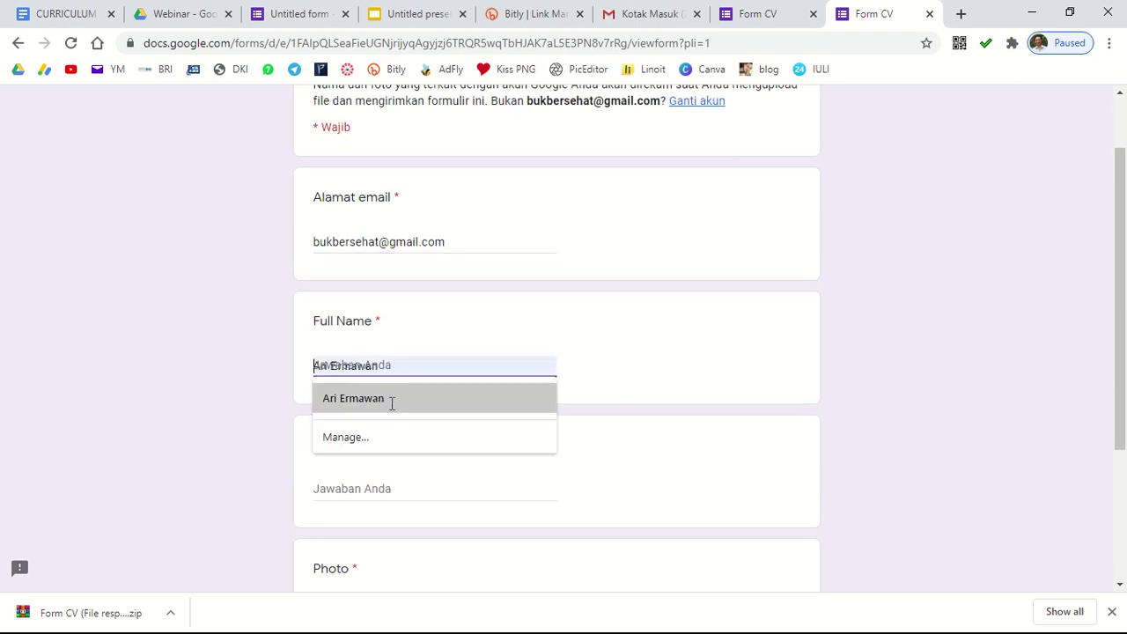
{"action": "left_click", "coordinate": [394, 400]}
{"action": "left_click", "coordinate": [361, 488]}
{"action": "type", "text": "Cooking"}
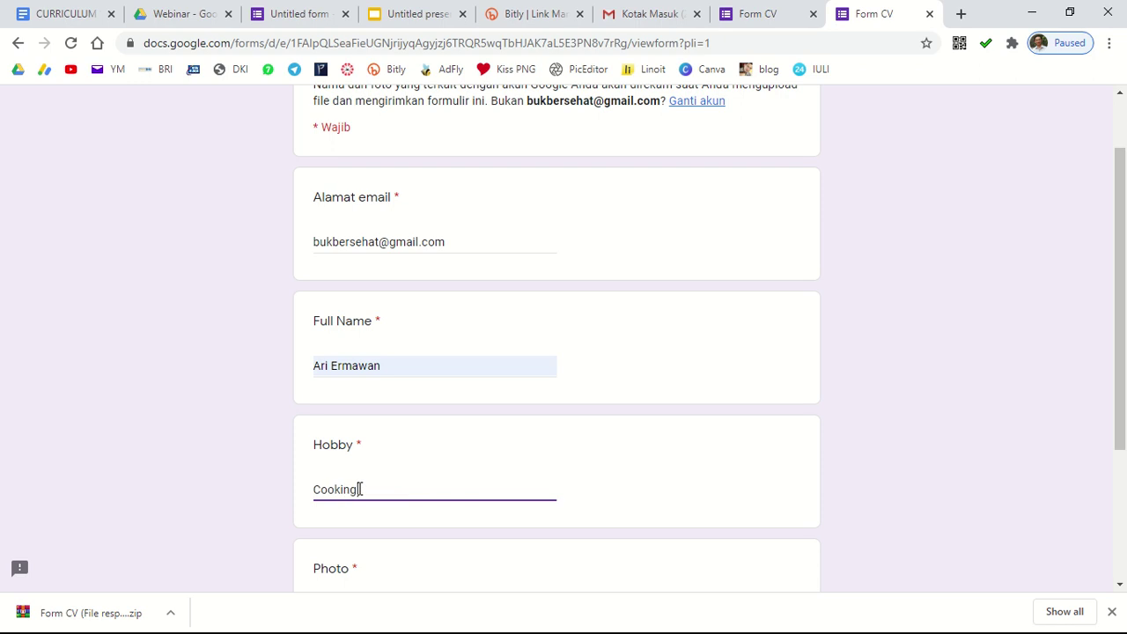
Step: Attach a portrait photo from Drive's KELAS VI A VI A folder and submit the response
{"action": "scroll", "coordinate": [358, 483], "scroll_direction": "down", "scroll_amount": 2}
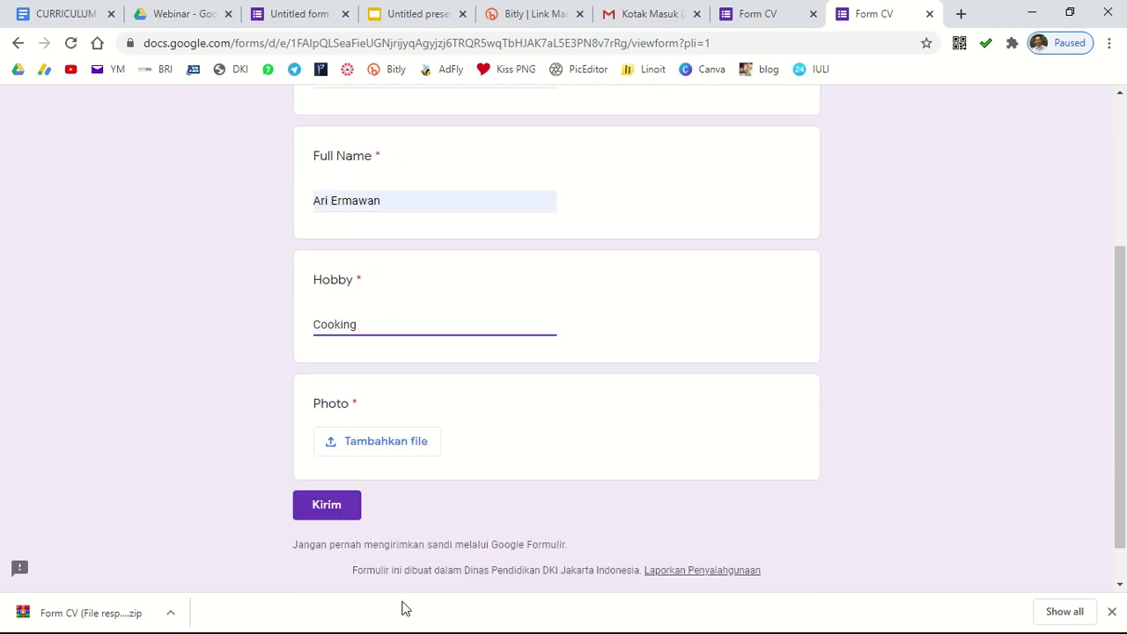
{"action": "left_click", "coordinate": [406, 451]}
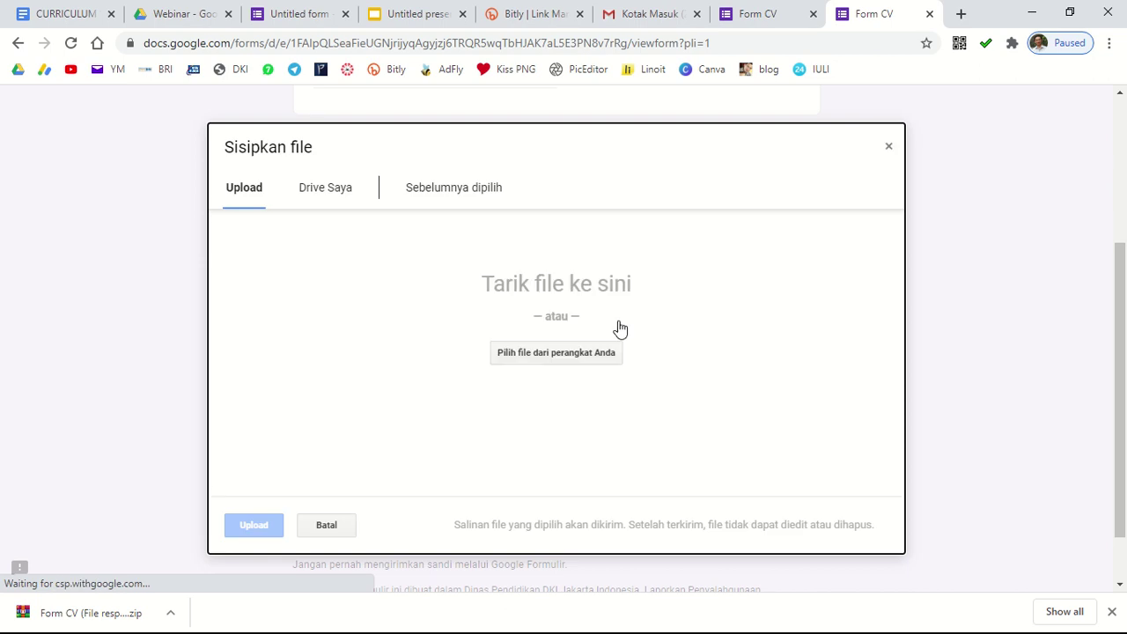
{"action": "left_click", "coordinate": [342, 193]}
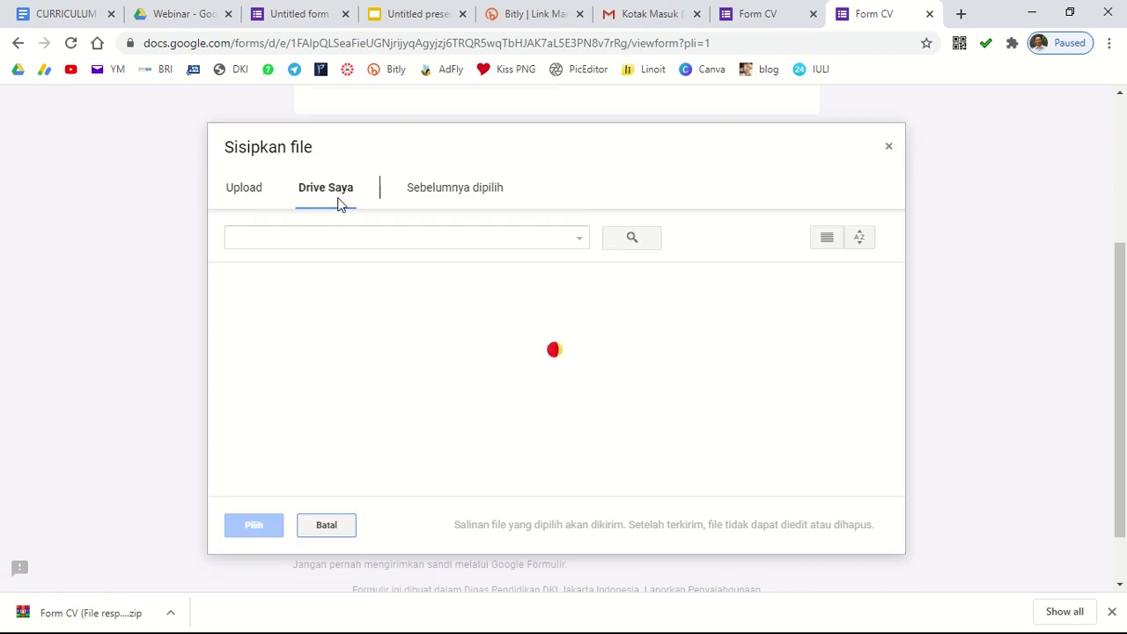
{"action": "double_click", "coordinate": [473, 349]}
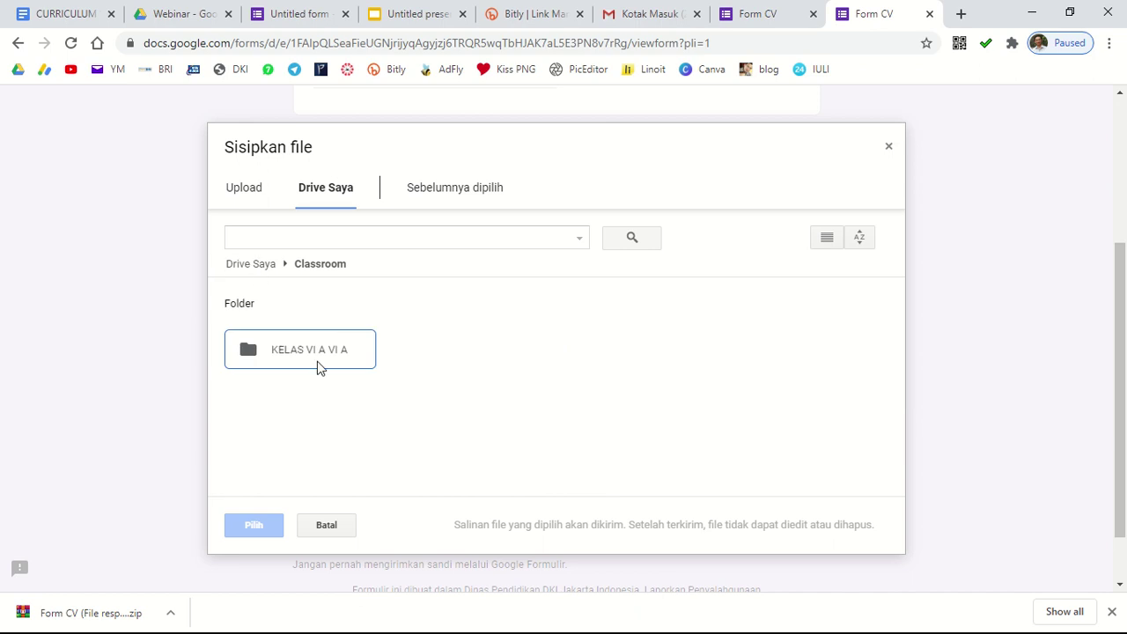
{"action": "double_click", "coordinate": [319, 369]}
{"action": "left_click", "coordinate": [269, 390]}
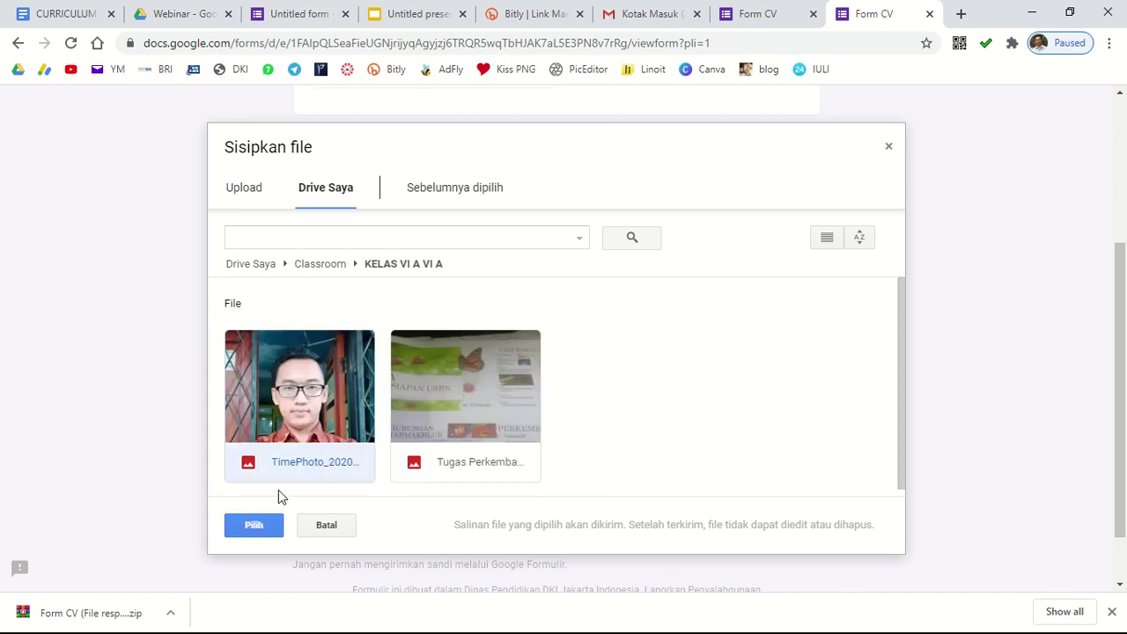
{"action": "left_click", "coordinate": [256, 516]}
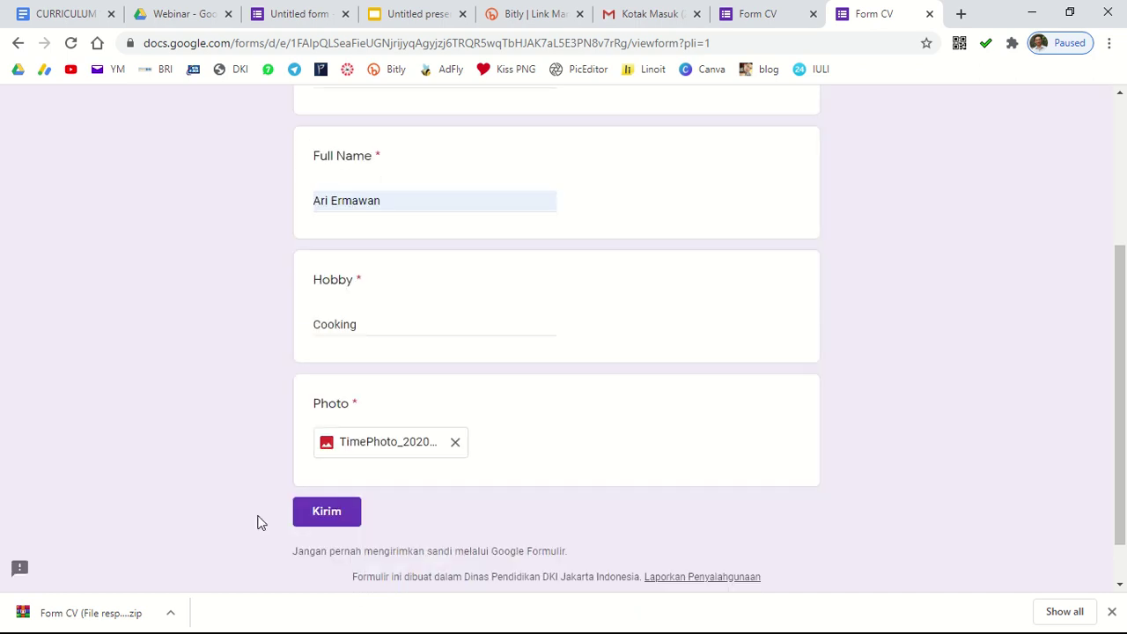
{"action": "left_click", "coordinate": [342, 525]}
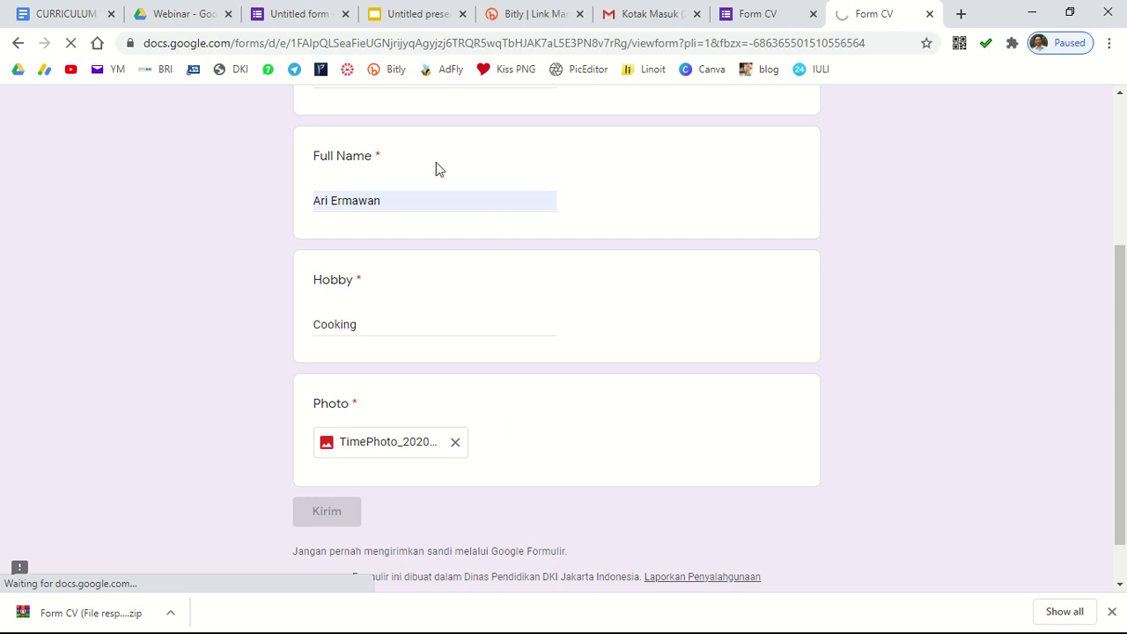
{"action": "scroll", "coordinate": [456, 406], "scroll_direction": "up", "scroll_amount": 2}
{"action": "scroll", "coordinate": [456, 406], "scroll_direction": "up", "scroll_amount": 1}
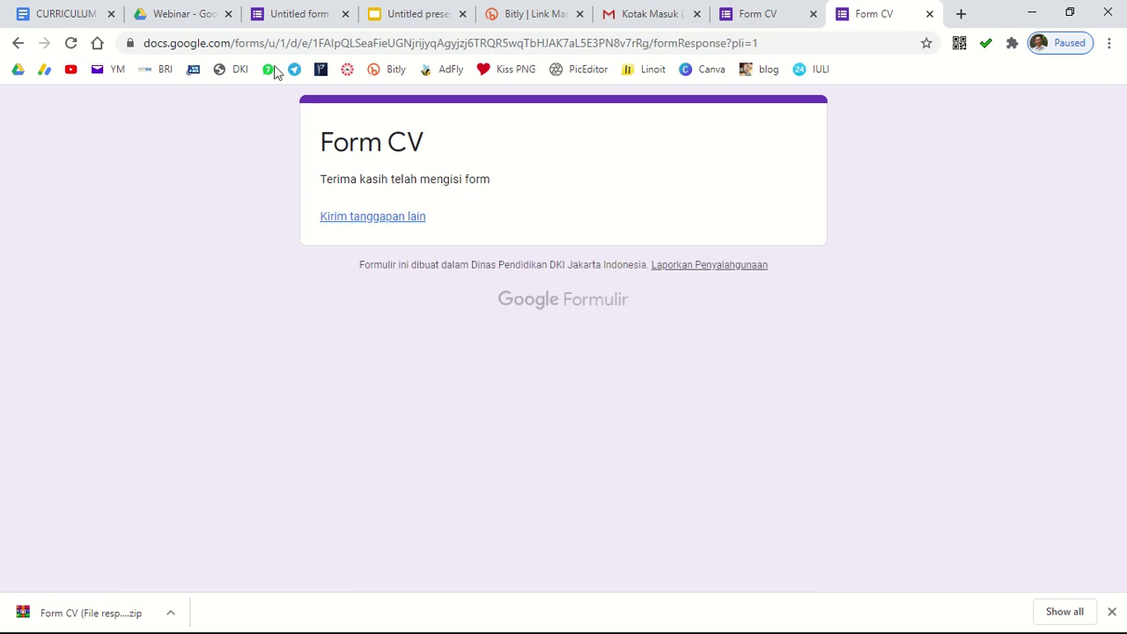
Step: Link Form CV's responses to a newly created Google Sheets spreadsheet
{"action": "left_click", "coordinate": [296, 24]}
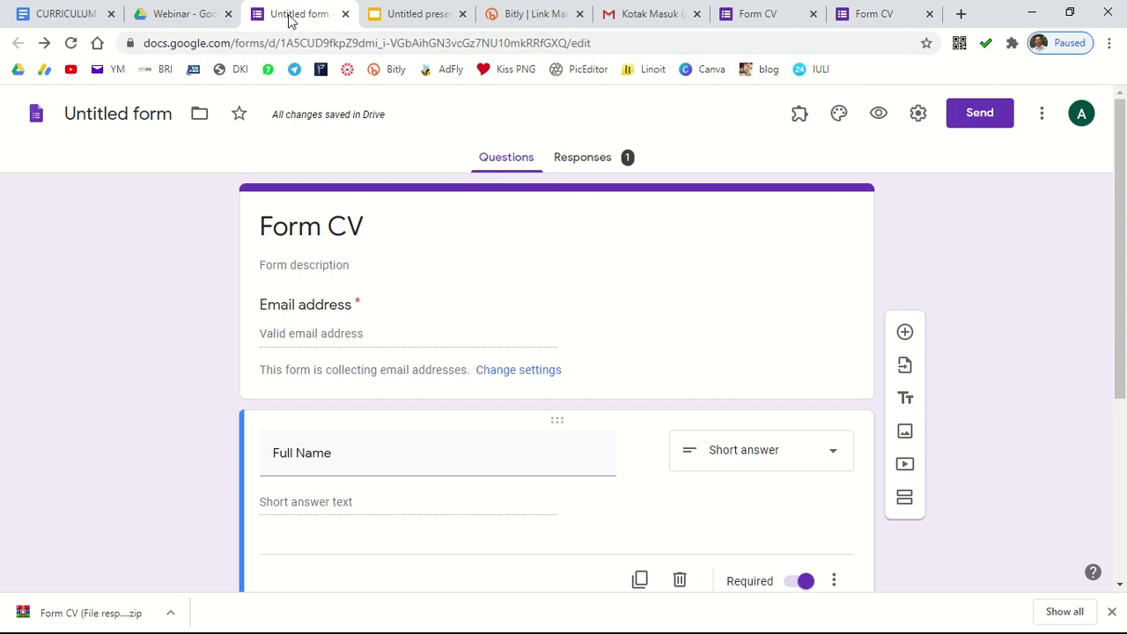
{"action": "left_click", "coordinate": [598, 161]}
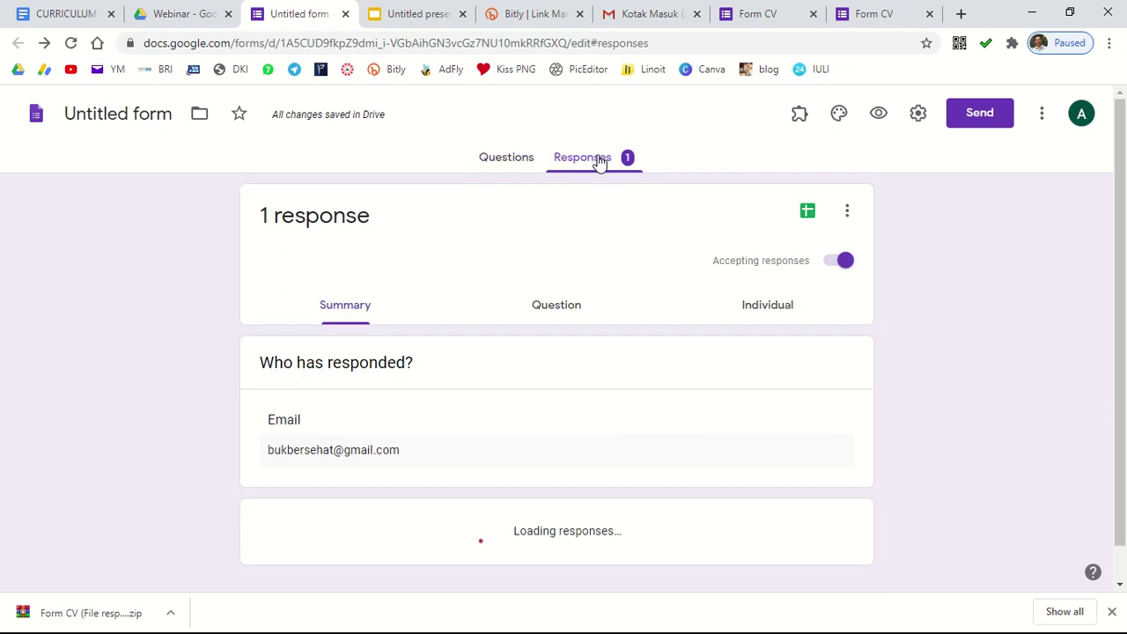
{"action": "left_click", "coordinate": [811, 213]}
{"action": "left_click", "coordinate": [748, 314]}
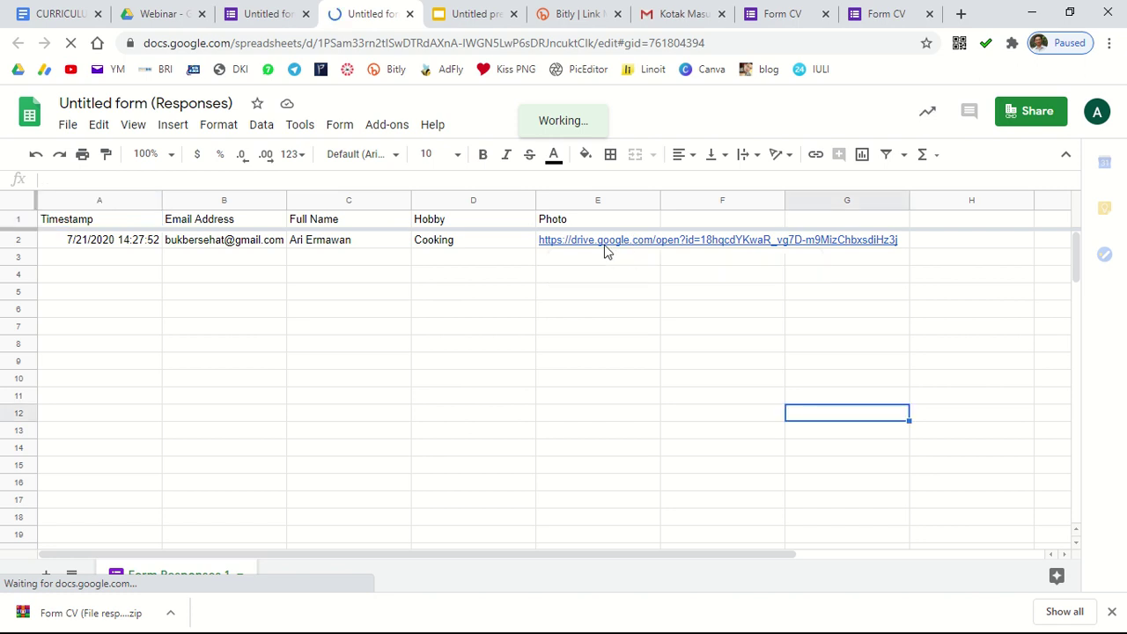
Step: Copy the arrayformula text from the sticky note
{"action": "mouse_move", "coordinate": [608, 251]}
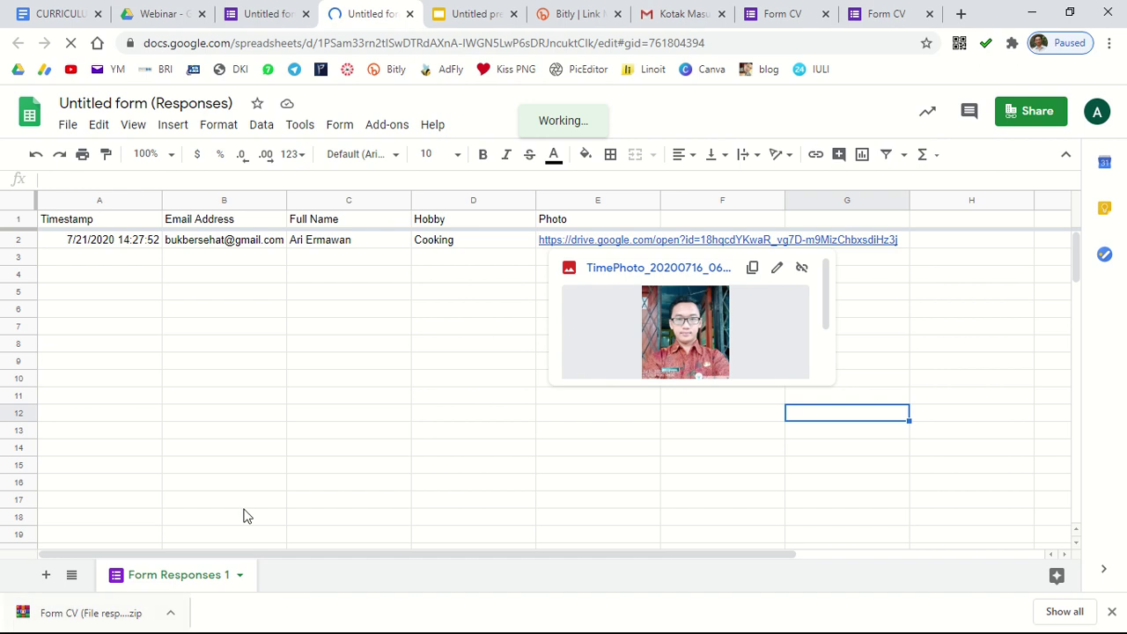
{"action": "key", "text": "super"}
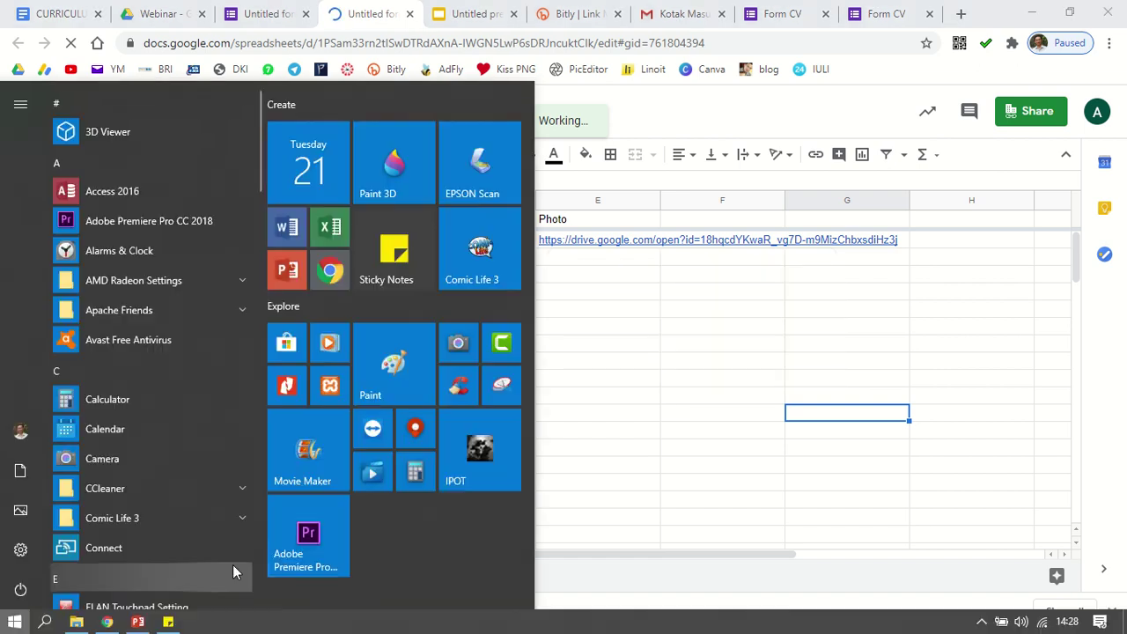
{"action": "left_click", "coordinate": [167, 623]}
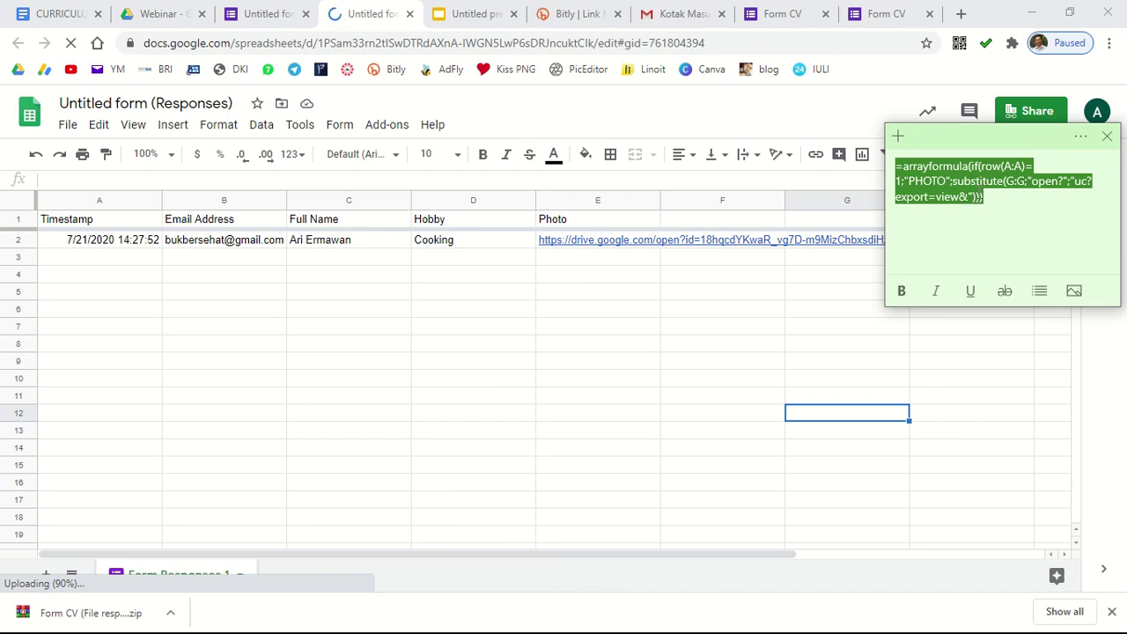
{"action": "right_click", "coordinate": [980, 197]}
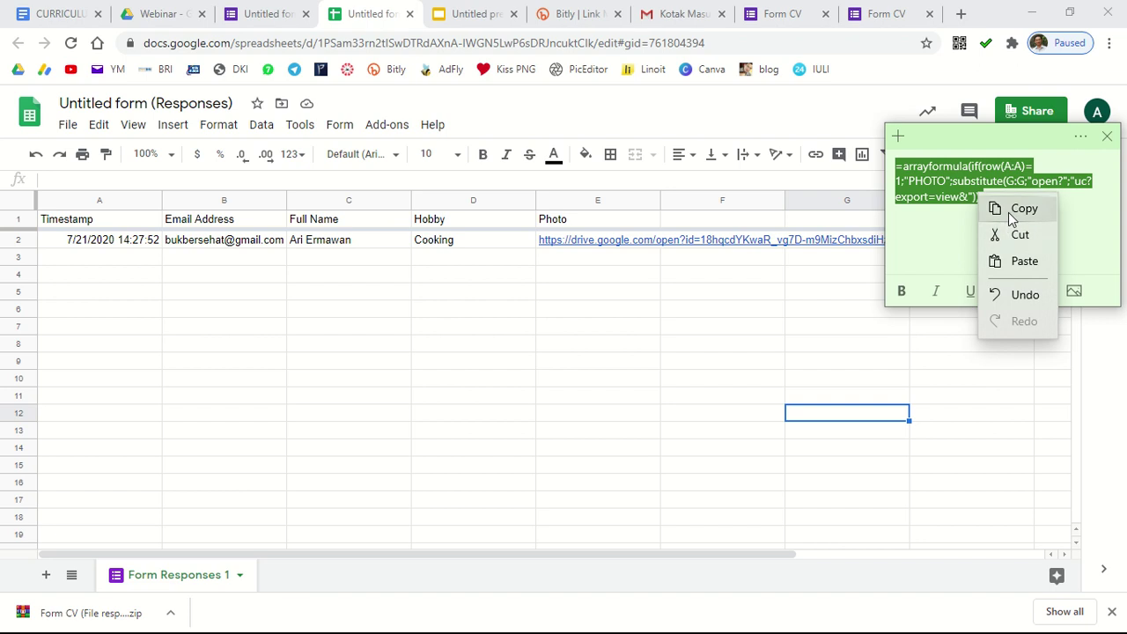
{"action": "left_click", "coordinate": [1008, 215]}
Step: Paste the arrayformula into header cell F1 of the responses sheet
{"action": "left_click", "coordinate": [752, 295]}
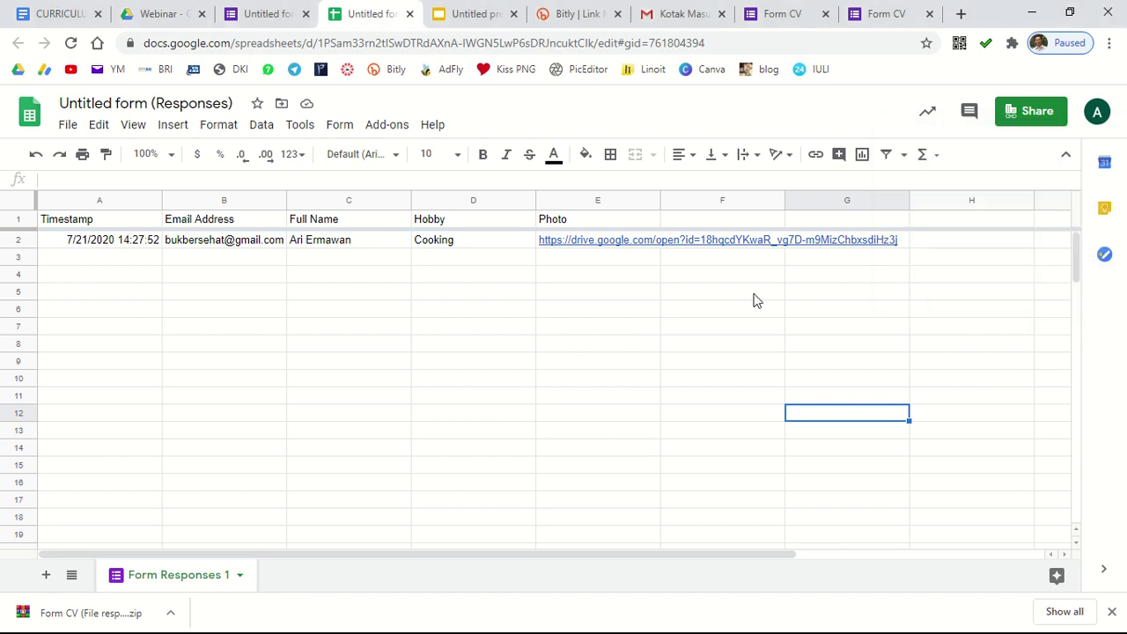
{"action": "left_click", "coordinate": [698, 219]}
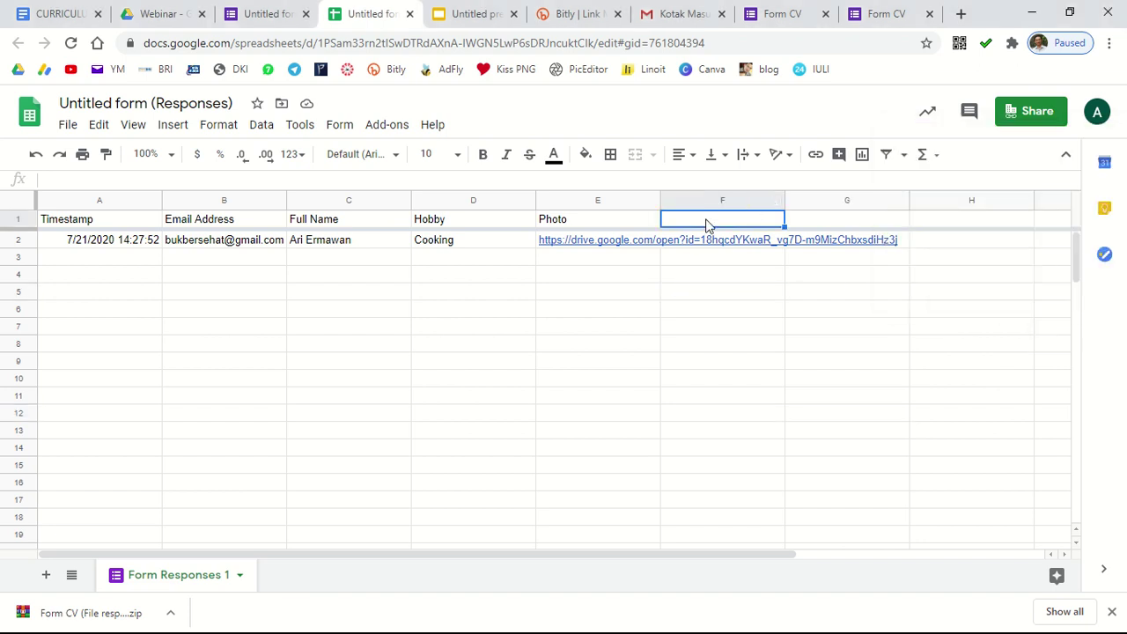
{"action": "right_click", "coordinate": [706, 224]}
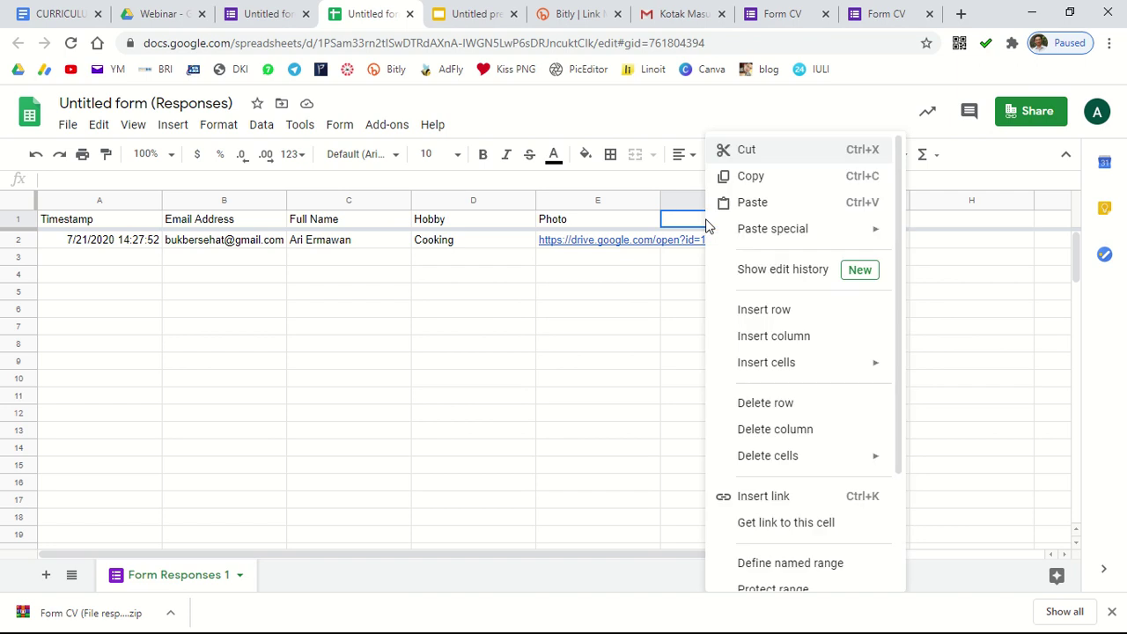
{"action": "key", "text": "ctrl+v"}
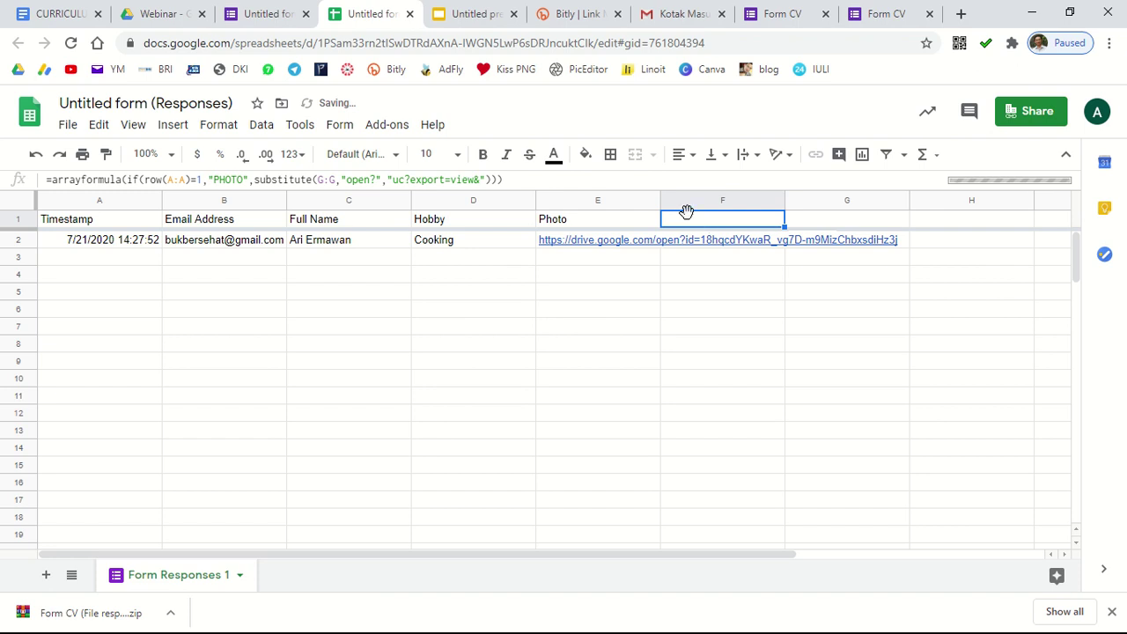
Step: Change the F1 formula's substitute() range from G:G to E:E
{"action": "double_click", "coordinate": [241, 180]}
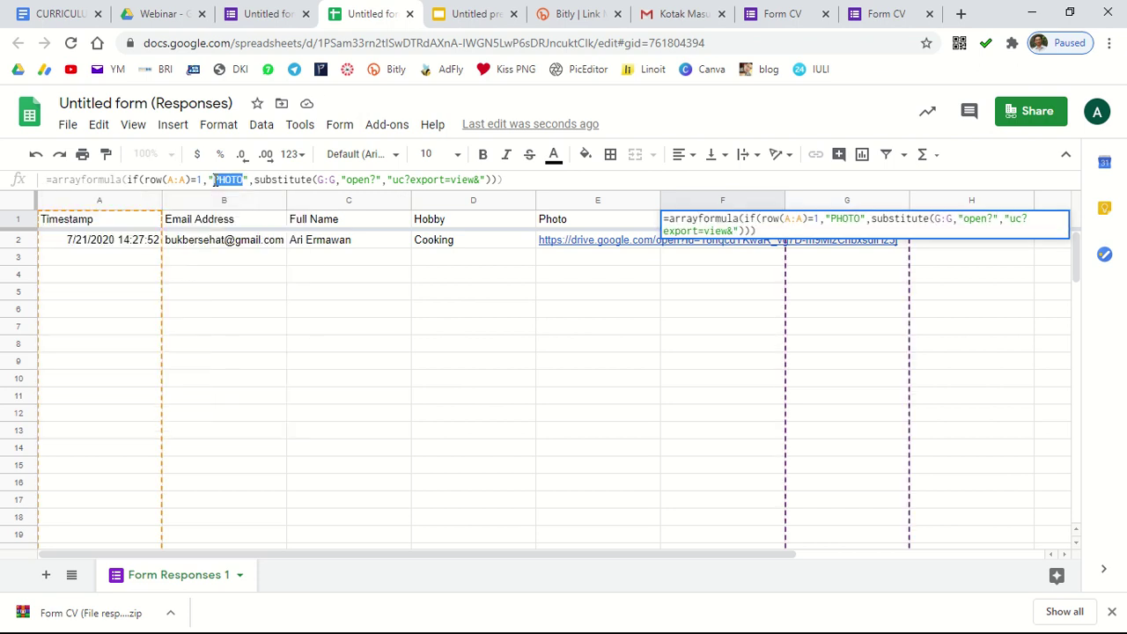
{"action": "left_click", "coordinate": [729, 204]}
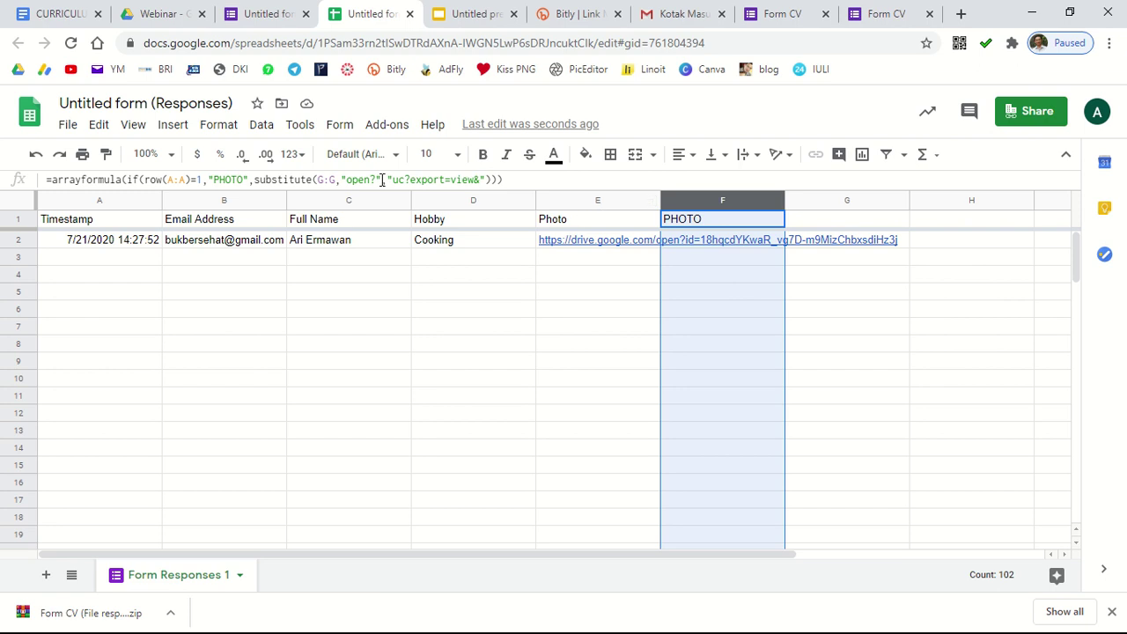
{"action": "left_click", "coordinate": [319, 180]}
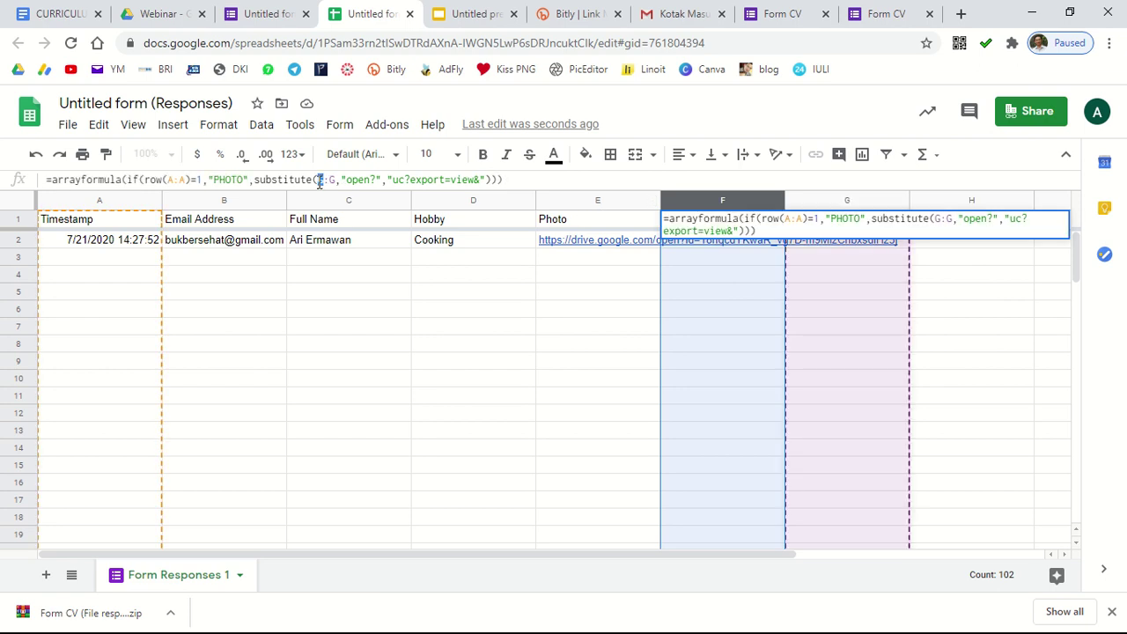
{"action": "key", "text": "BackSpace"}
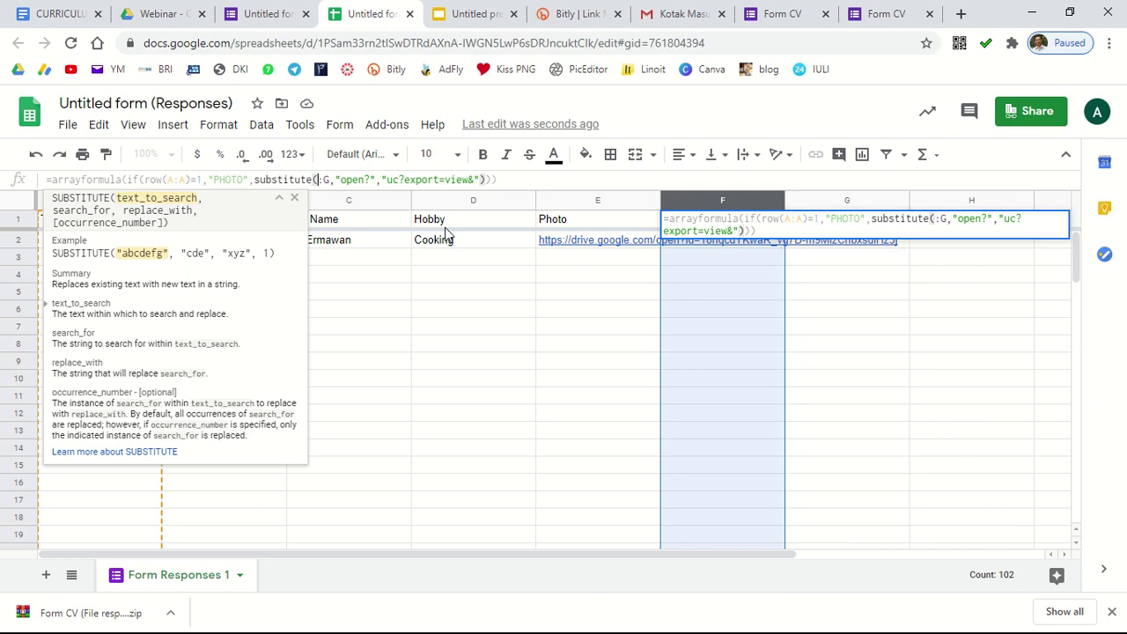
{"action": "type", "text": "e"}
{"action": "left_click", "coordinate": [333, 179]}
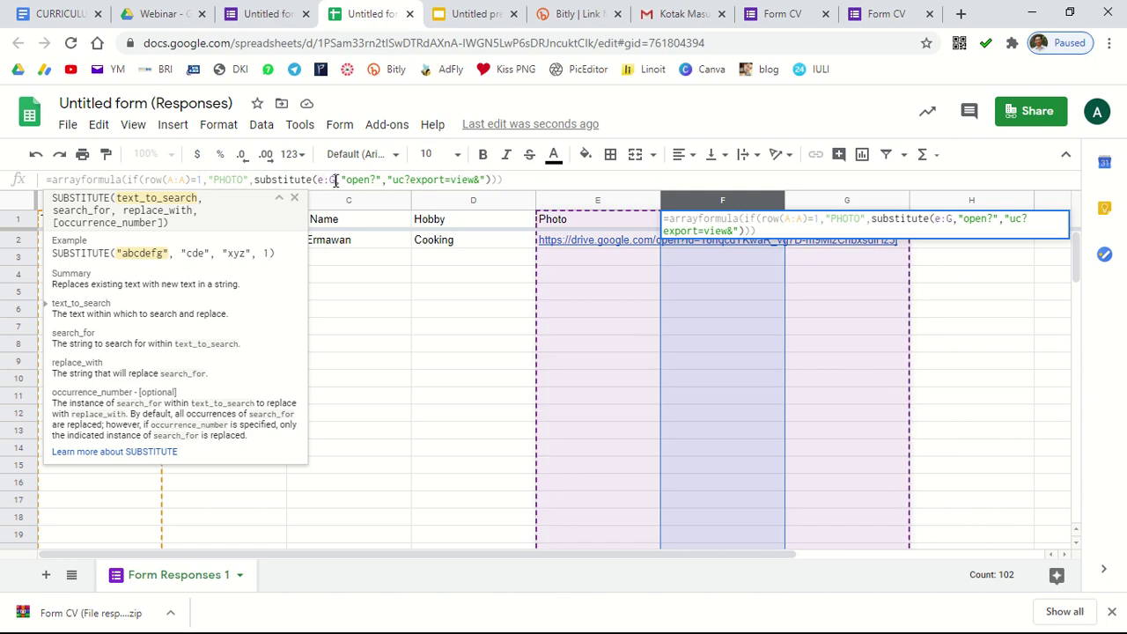
{"action": "type", "text": "e"}
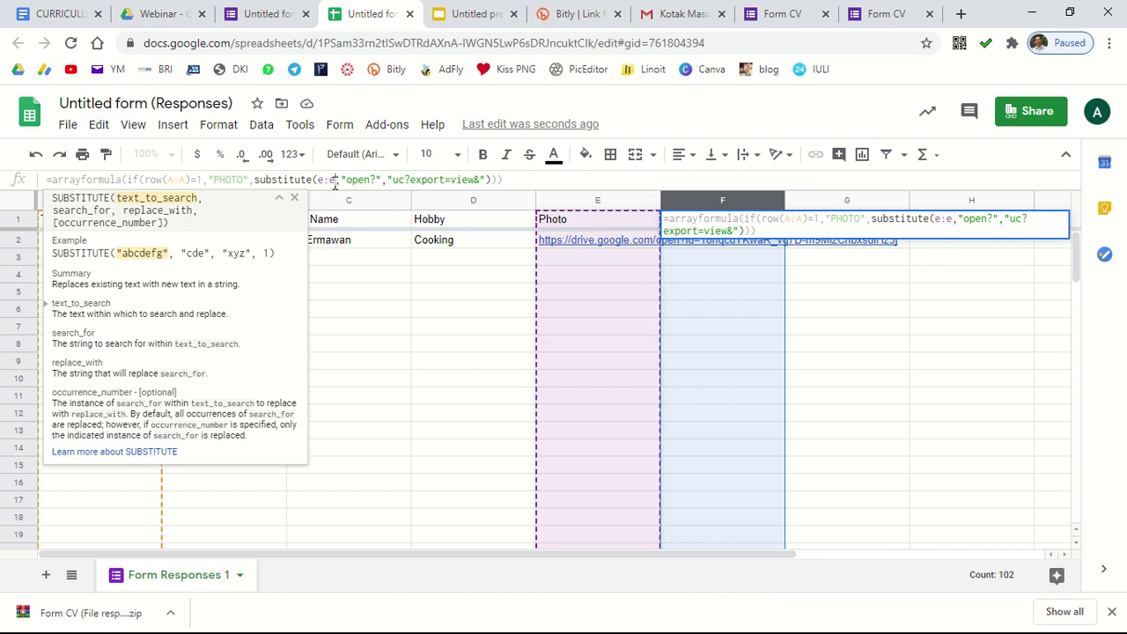
{"action": "left_click", "coordinate": [863, 321]}
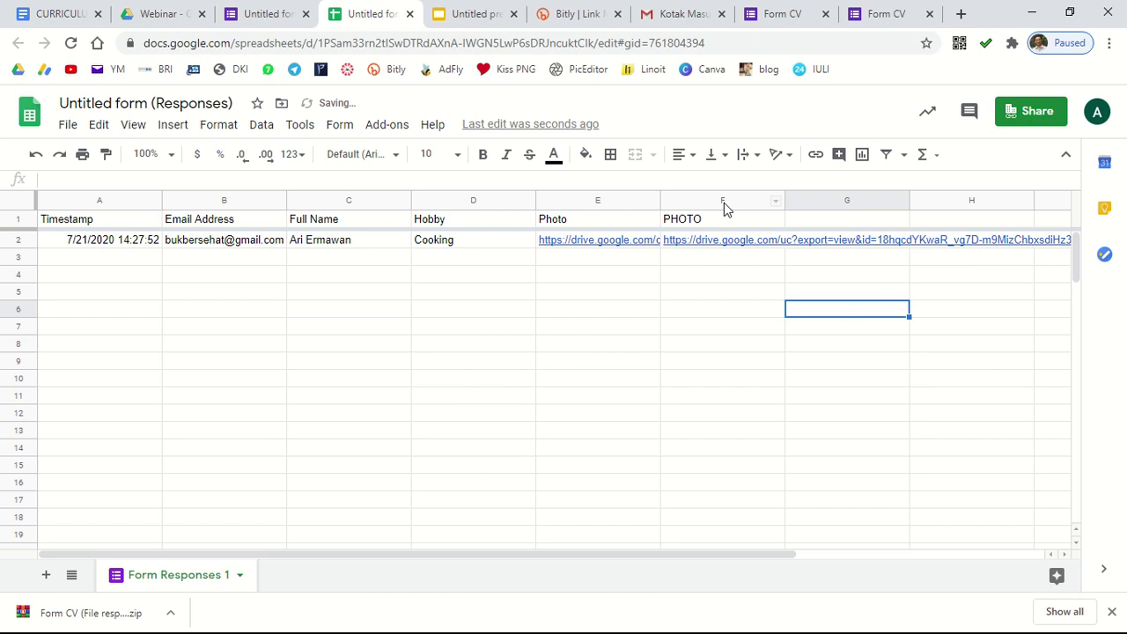
Step: Check that F2 now shows the photo link converted to uc?export=view
{"action": "left_click", "coordinate": [723, 206]}
{"action": "left_click", "coordinate": [863, 315]}
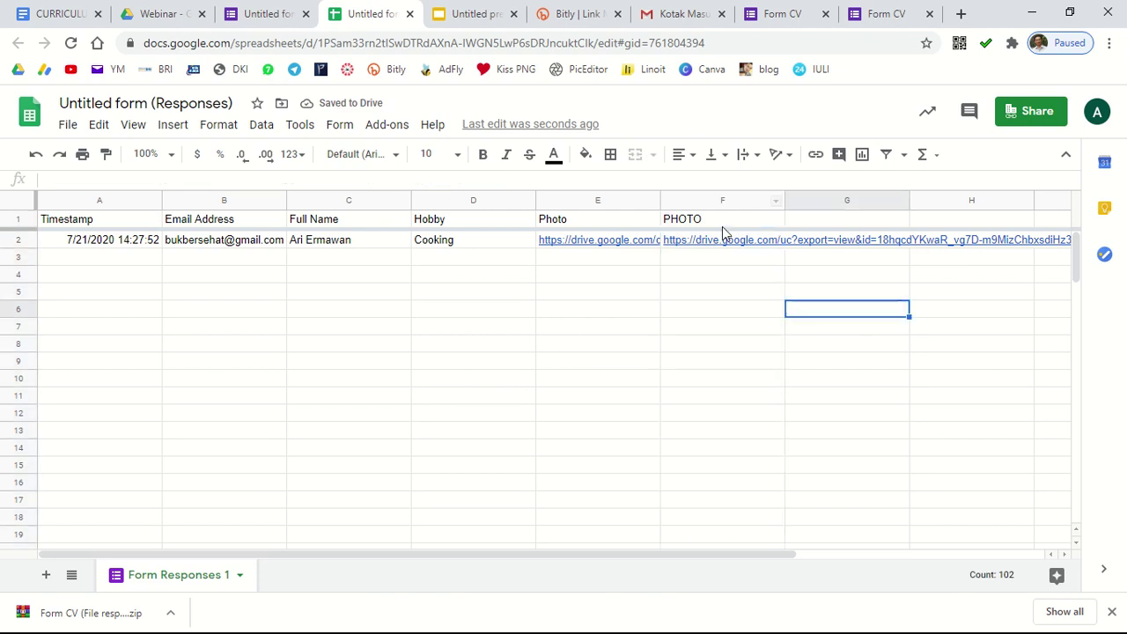
{"action": "left_click", "coordinate": [707, 202]}
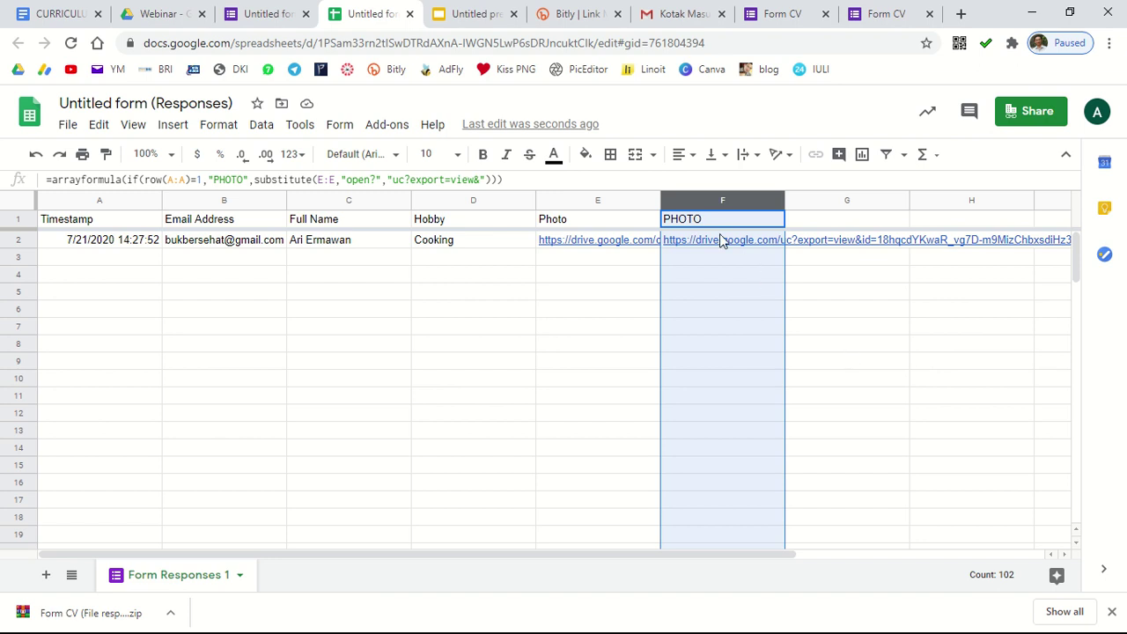
{"action": "mouse_move", "coordinate": [719, 245]}
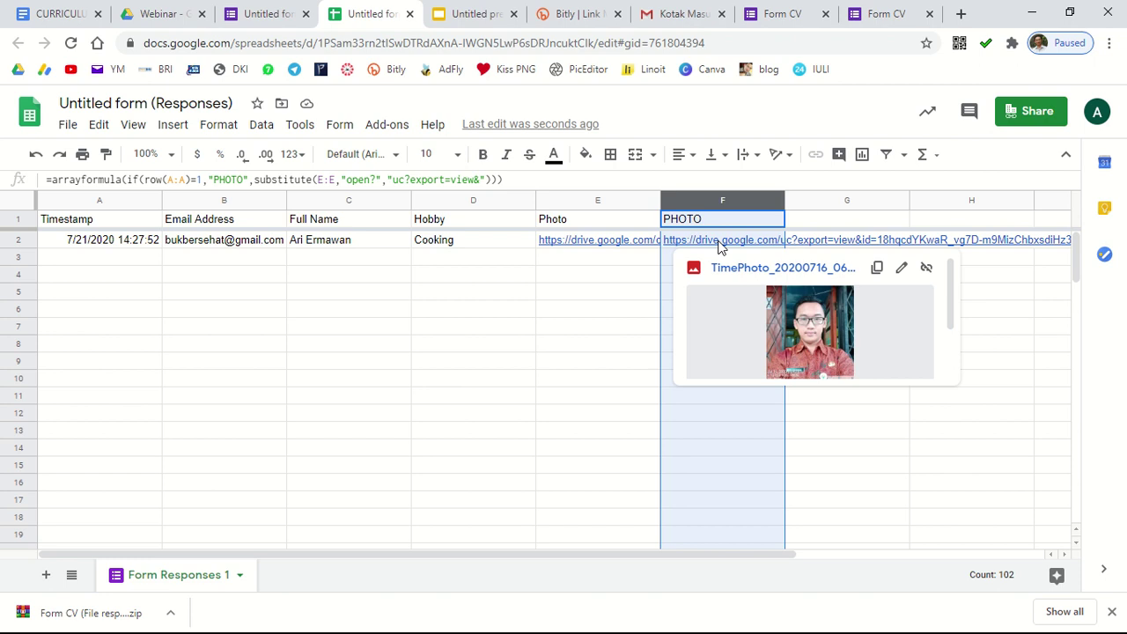
{"action": "left_click", "coordinate": [606, 279]}
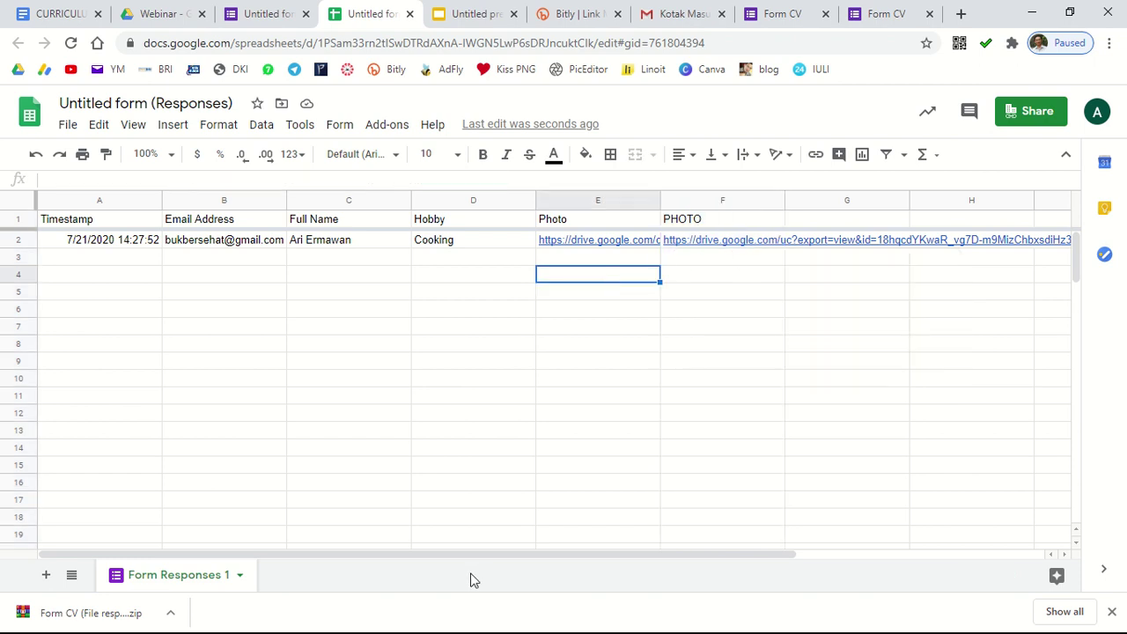
{"action": "left_click", "coordinate": [164, 11]}
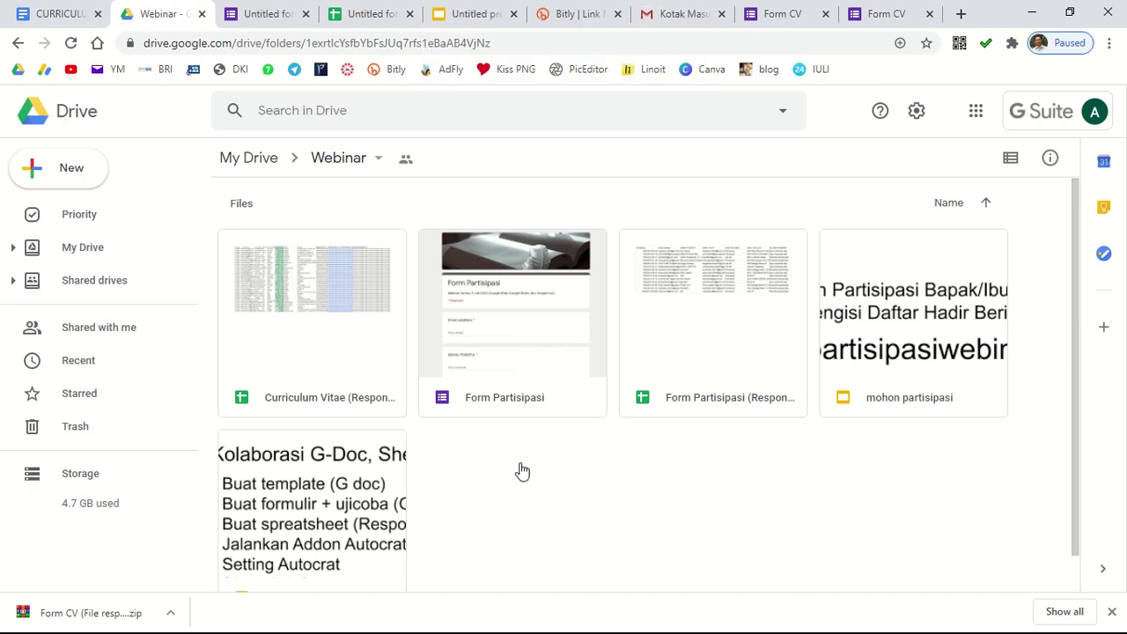
{"action": "left_click", "coordinate": [359, 14]}
Step: Select the empty column G and launch Autocrat from the Add-ons menu
{"action": "left_click", "coordinate": [793, 324]}
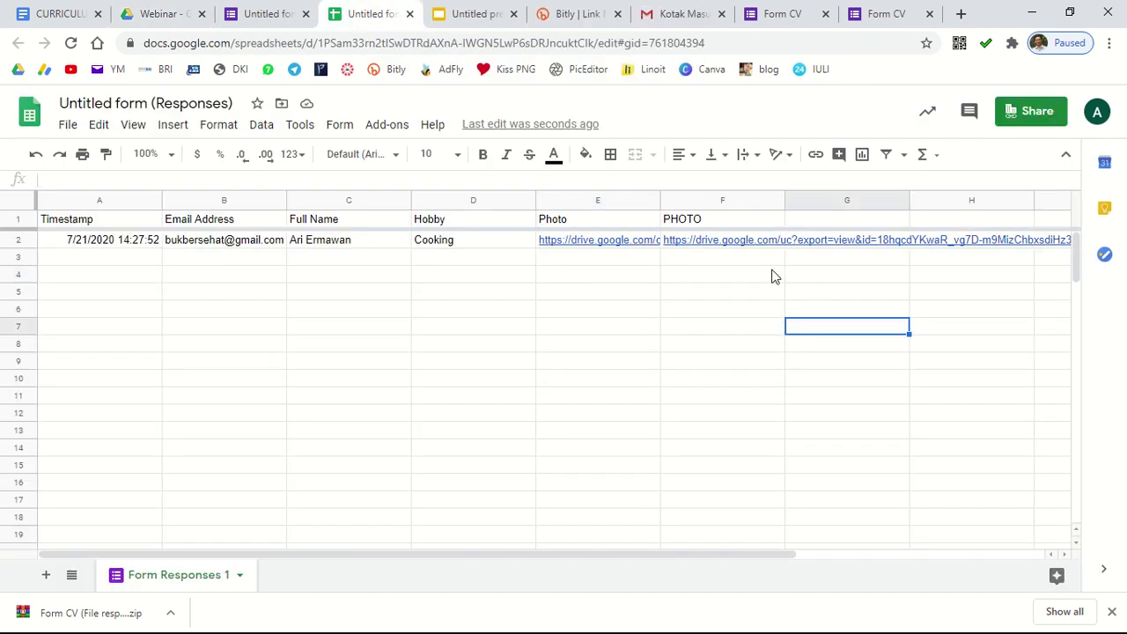
{"action": "left_click", "coordinate": [822, 200]}
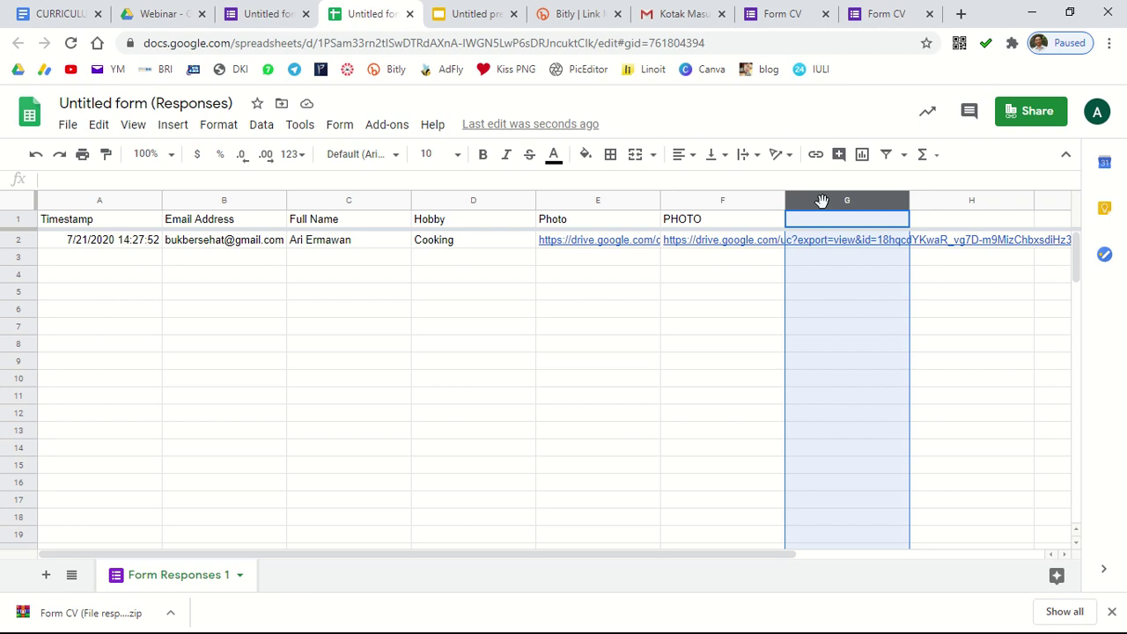
{"action": "left_click", "coordinate": [376, 134]}
{"action": "mouse_move", "coordinate": [420, 202]}
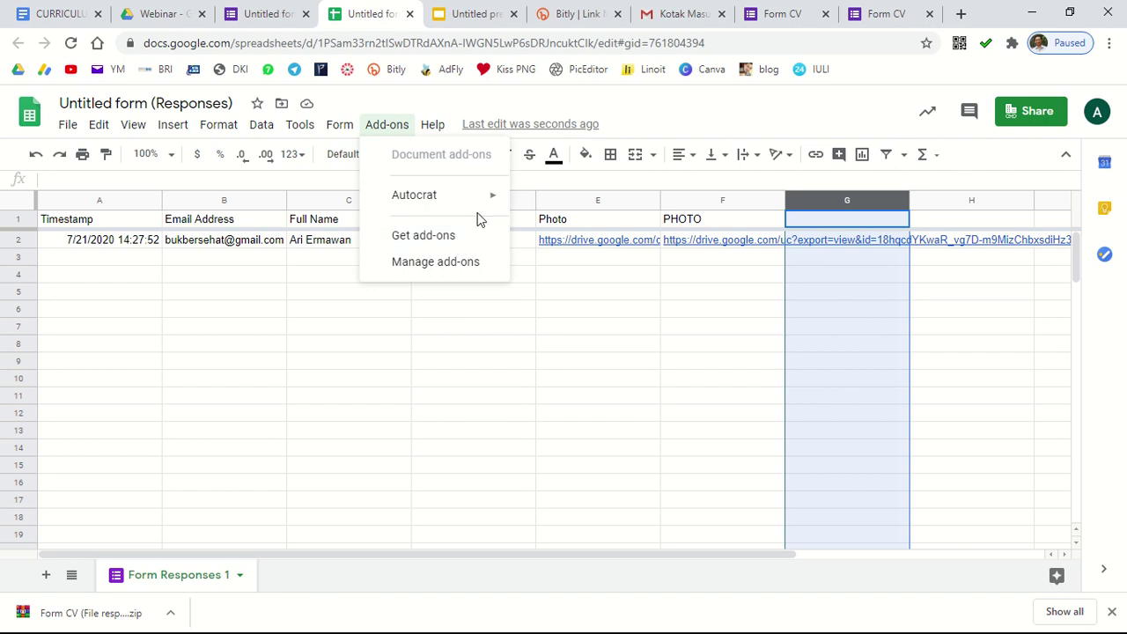
{"action": "mouse_move", "coordinate": [484, 203]}
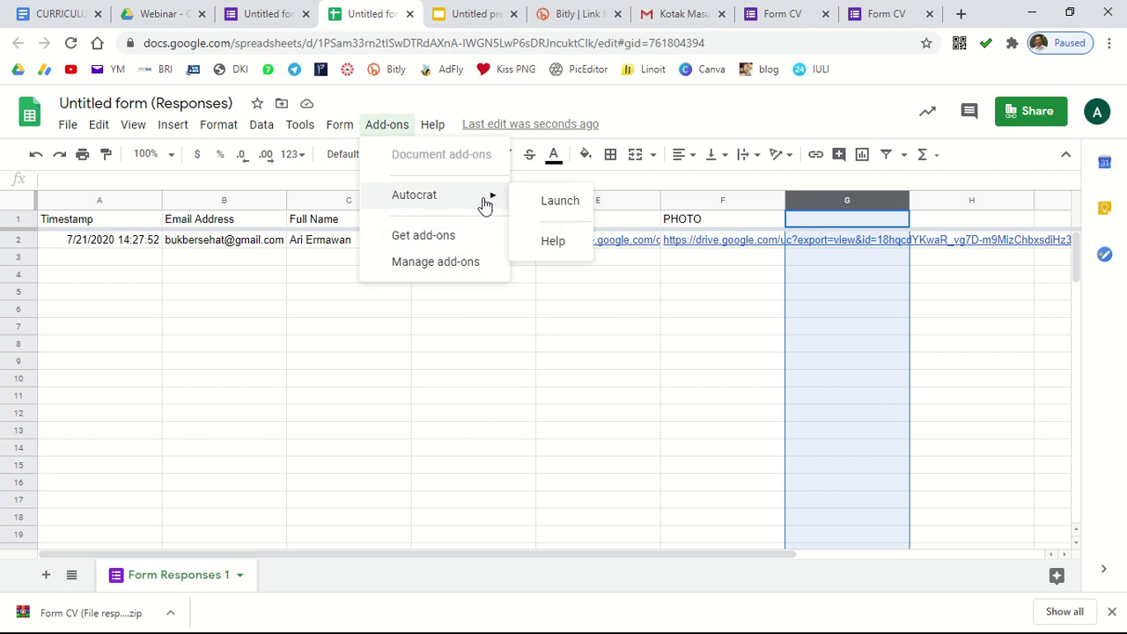
{"action": "left_click", "coordinate": [553, 202]}
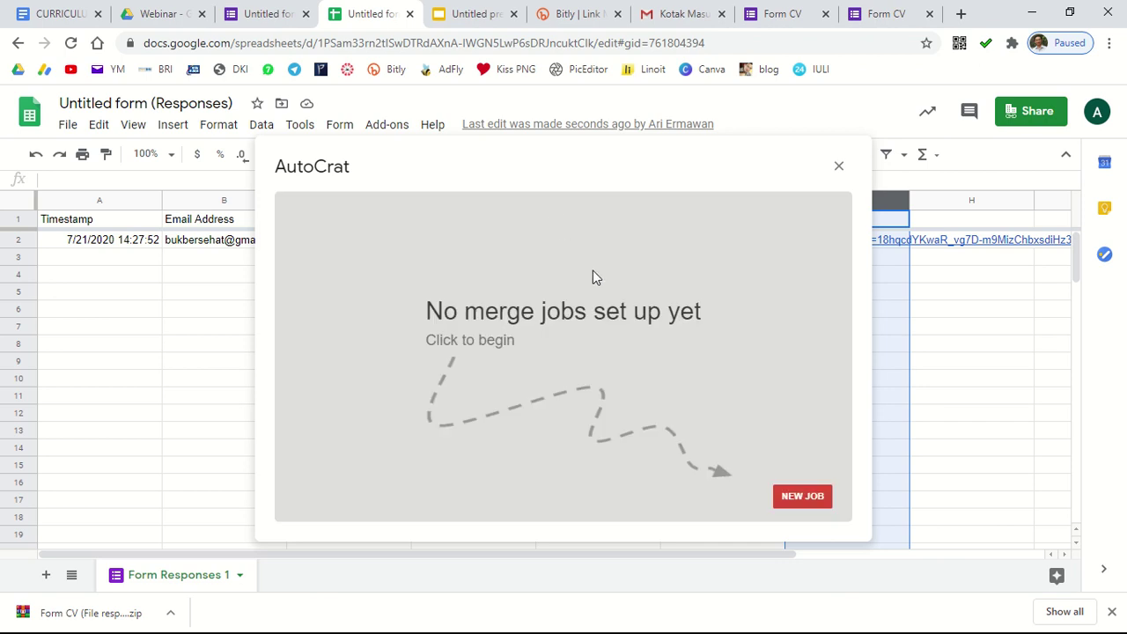
Step: Create a new merge job and start entering its name, 'form CV 1'
{"action": "left_click", "coordinate": [809, 498]}
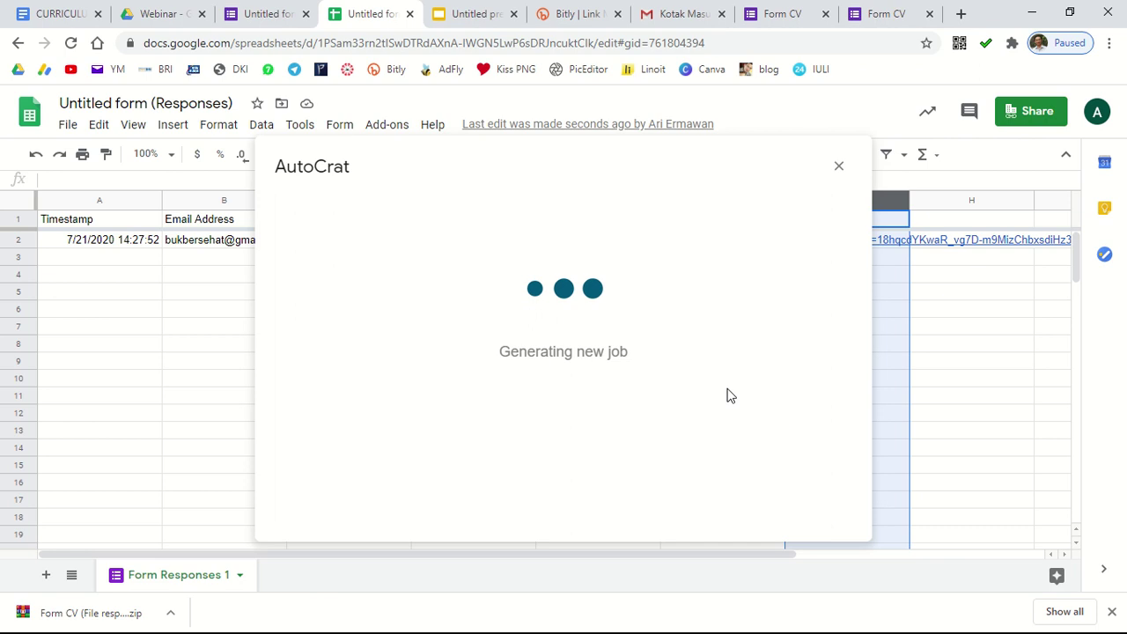
{"action": "left_click", "coordinate": [407, 283]}
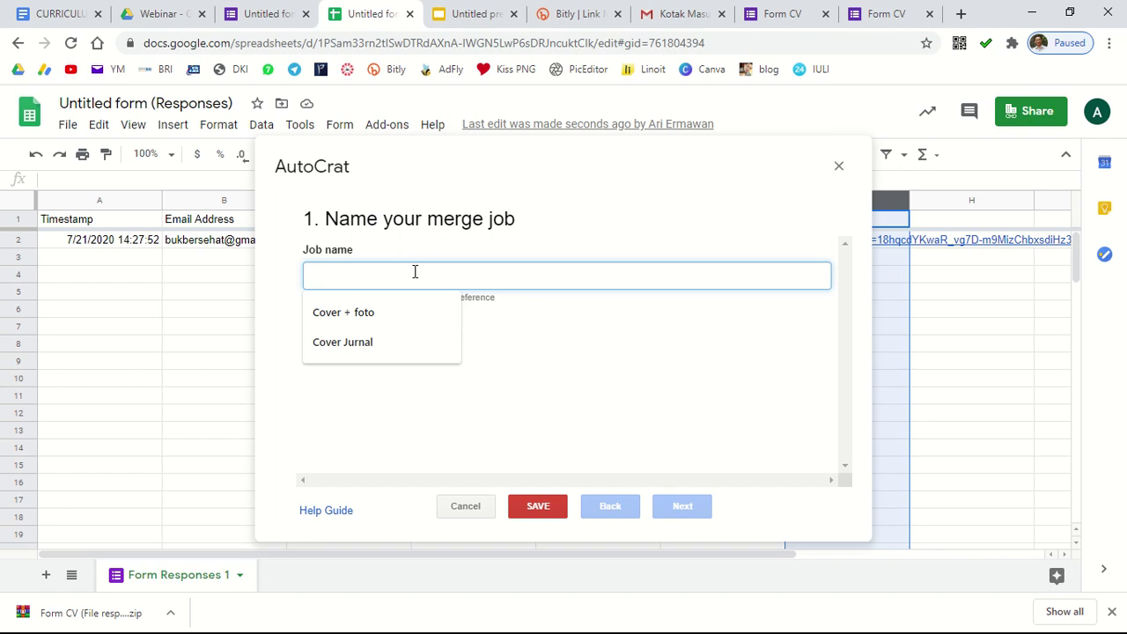
{"action": "type", "text": "form CV 1"}
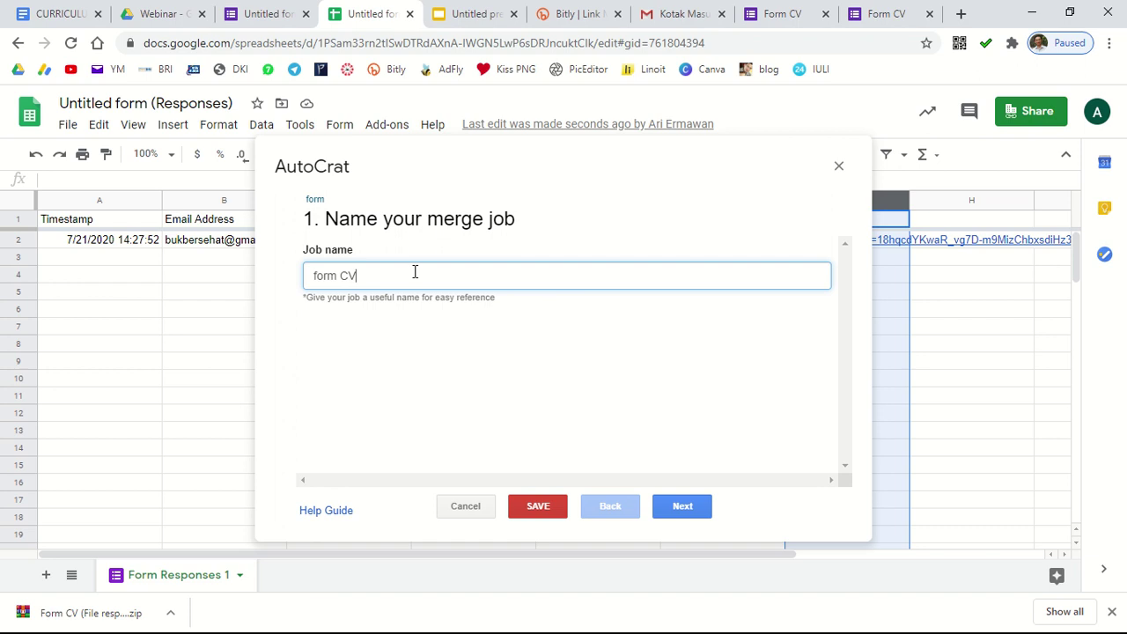
Step: Choose the CURRICULUM VITAE document from Drive as the template and load its tags
{"action": "left_click", "coordinate": [683, 511]}
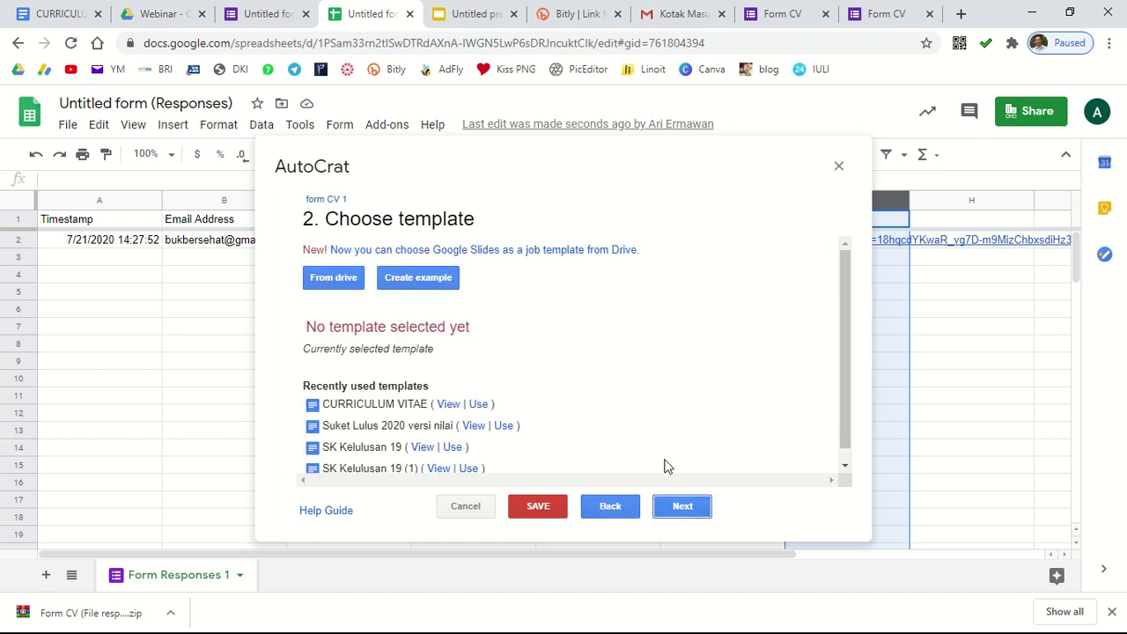
{"action": "left_click", "coordinate": [343, 284]}
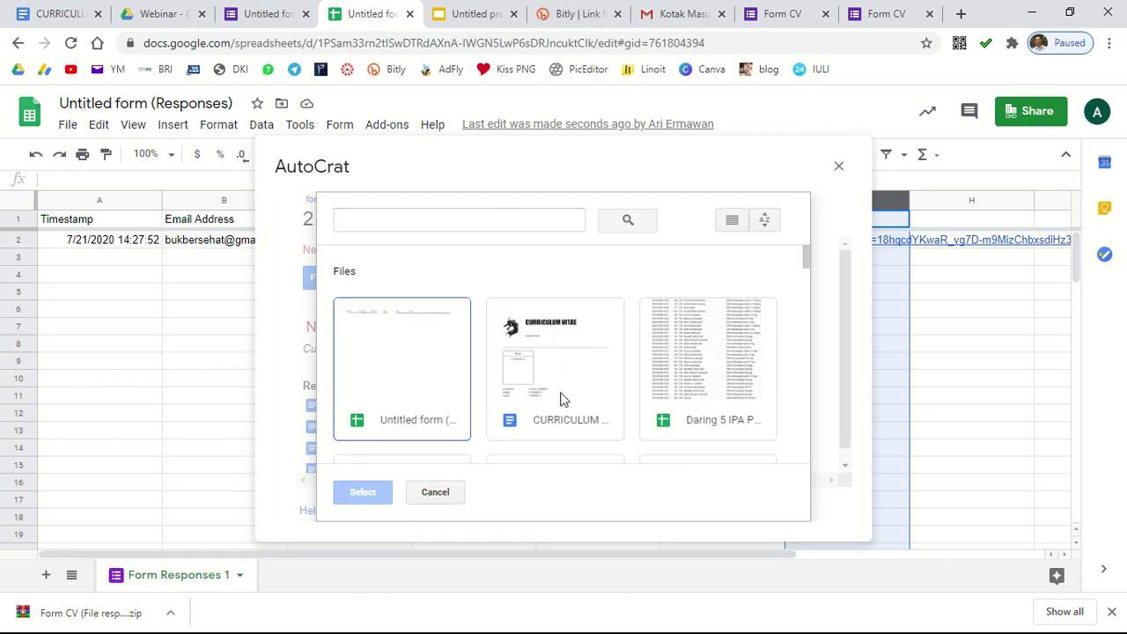
{"action": "left_click", "coordinate": [573, 377]}
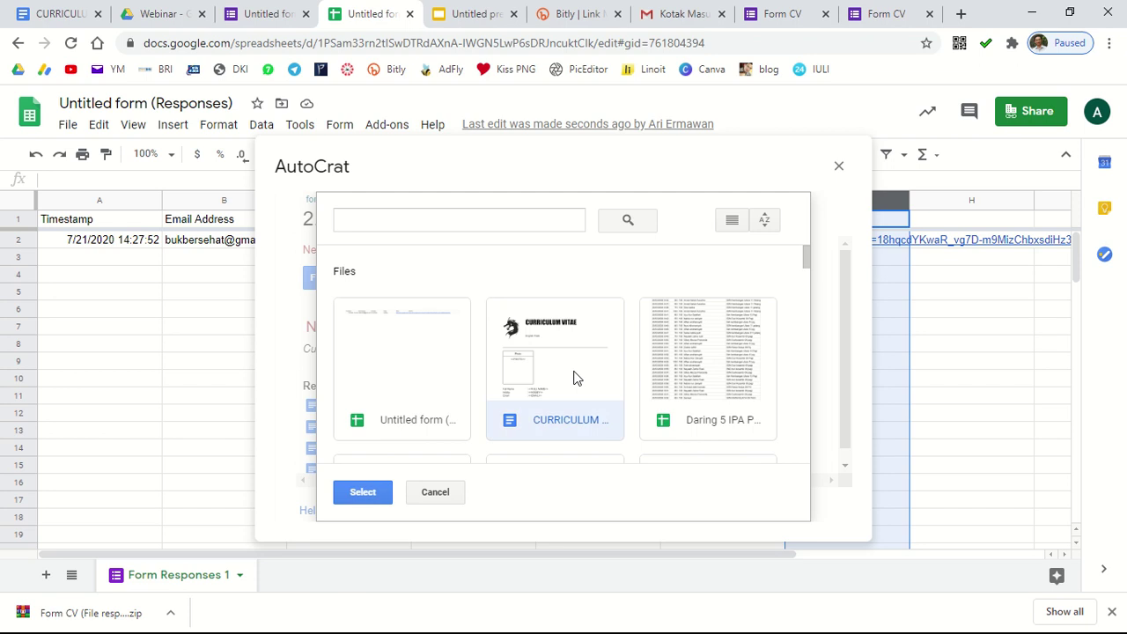
{"action": "left_click", "coordinate": [350, 498]}
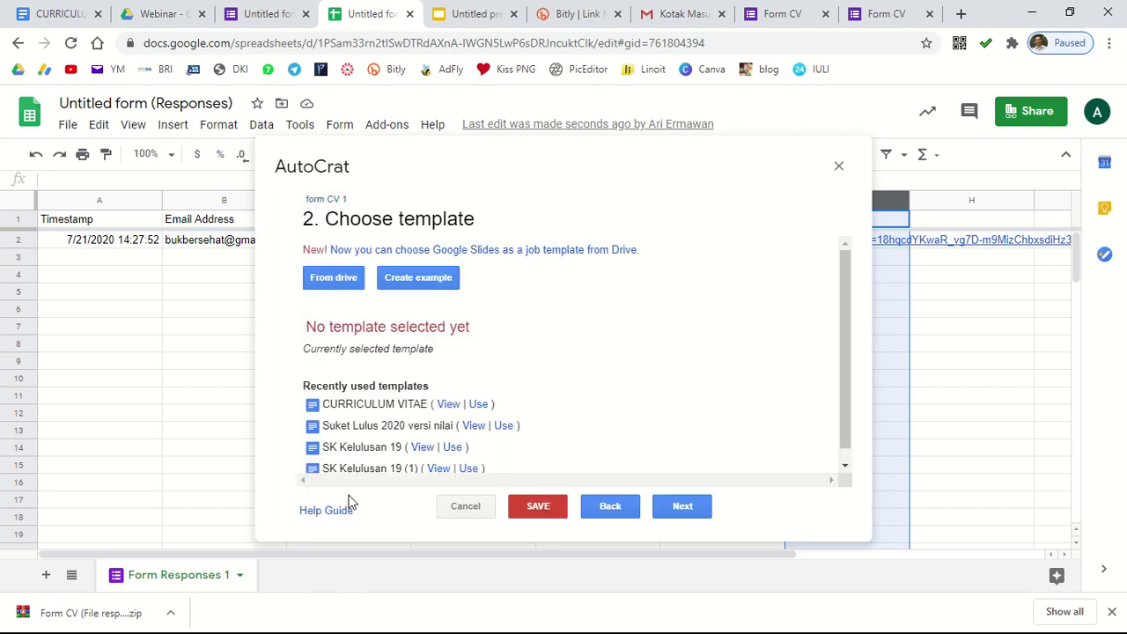
{"action": "left_click", "coordinate": [682, 509]}
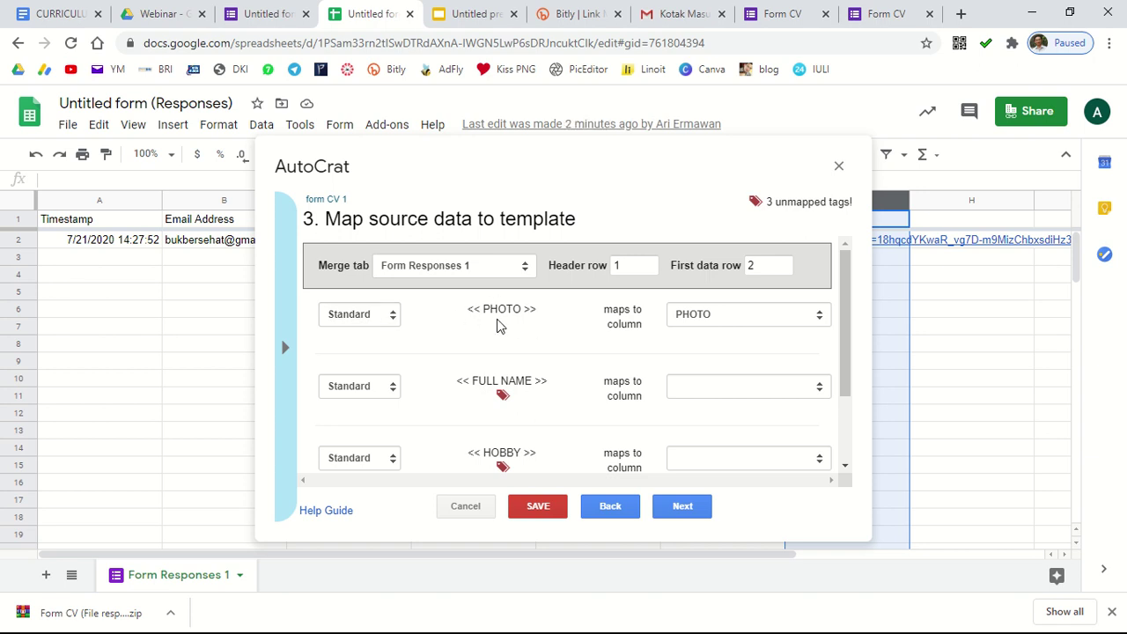
Step: Make the PHOTO tag an Image sized 180 wide by 200 high
{"action": "left_click", "coordinate": [373, 322]}
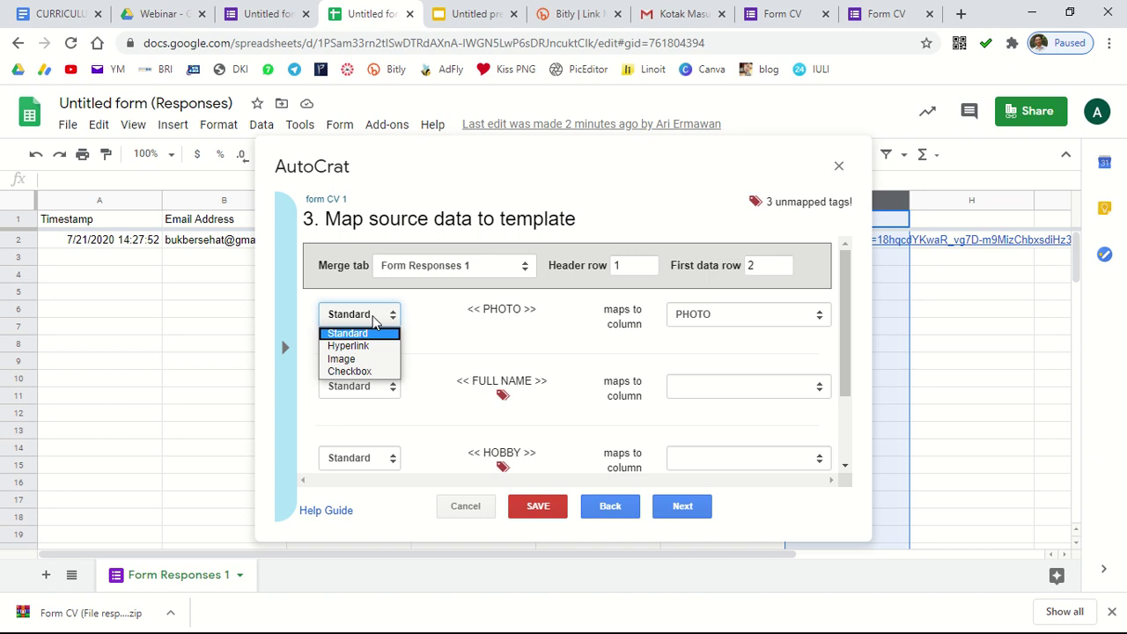
{"action": "left_click", "coordinate": [361, 360]}
{"action": "left_click", "coordinate": [724, 391]}
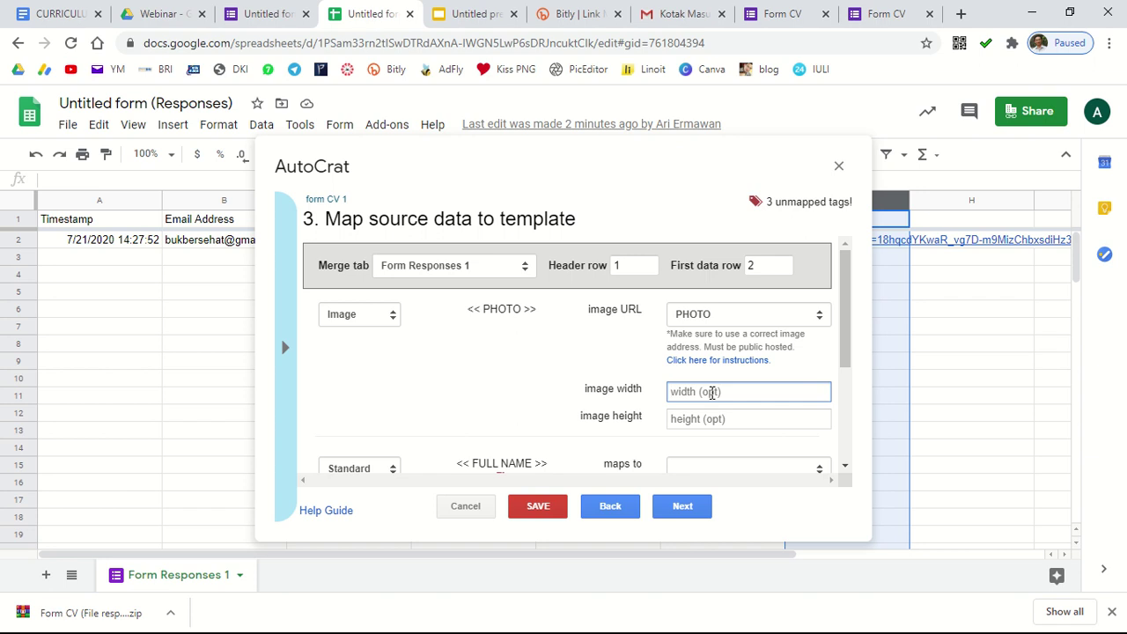
{"action": "type", "text": "200"}
{"action": "left_click", "coordinate": [702, 419]}
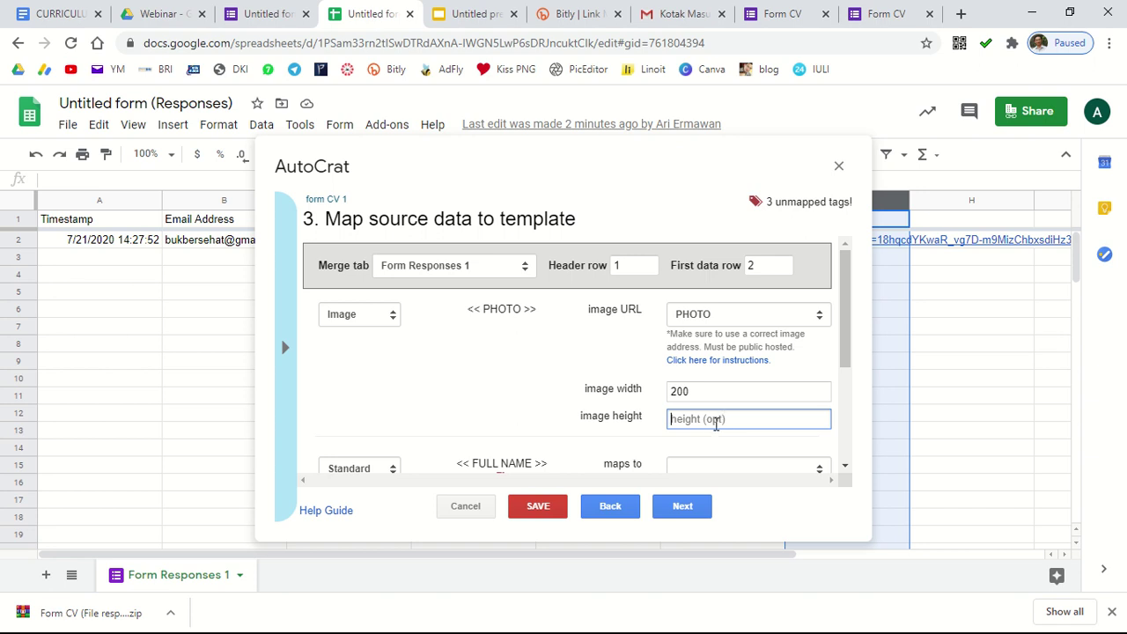
{"action": "type", "text": "240"}
{"action": "left_click_drag", "start_coordinate": [702, 394], "coordinate": [661, 391]}
{"action": "type", "text": "180"}
{"action": "left_click_drag", "start_coordinate": [696, 421], "coordinate": [675, 422]}
{"action": "type", "text": "200"}
{"action": "scroll", "coordinate": [699, 452], "scroll_direction": "down", "scroll_amount": 2}
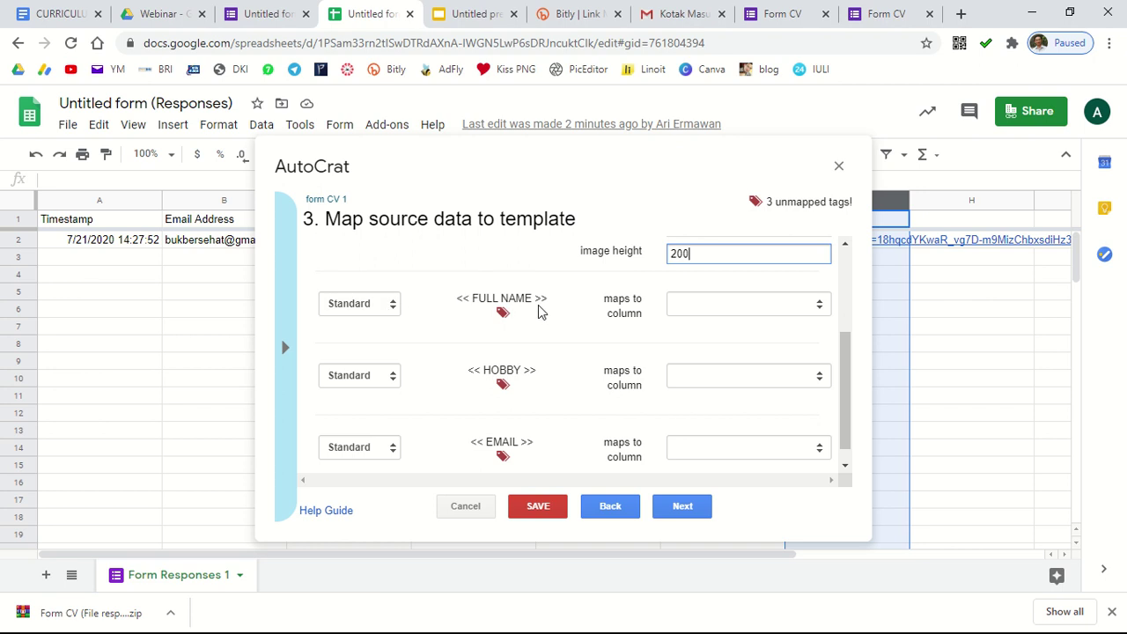
{"action": "left_click", "coordinate": [53, 13]}
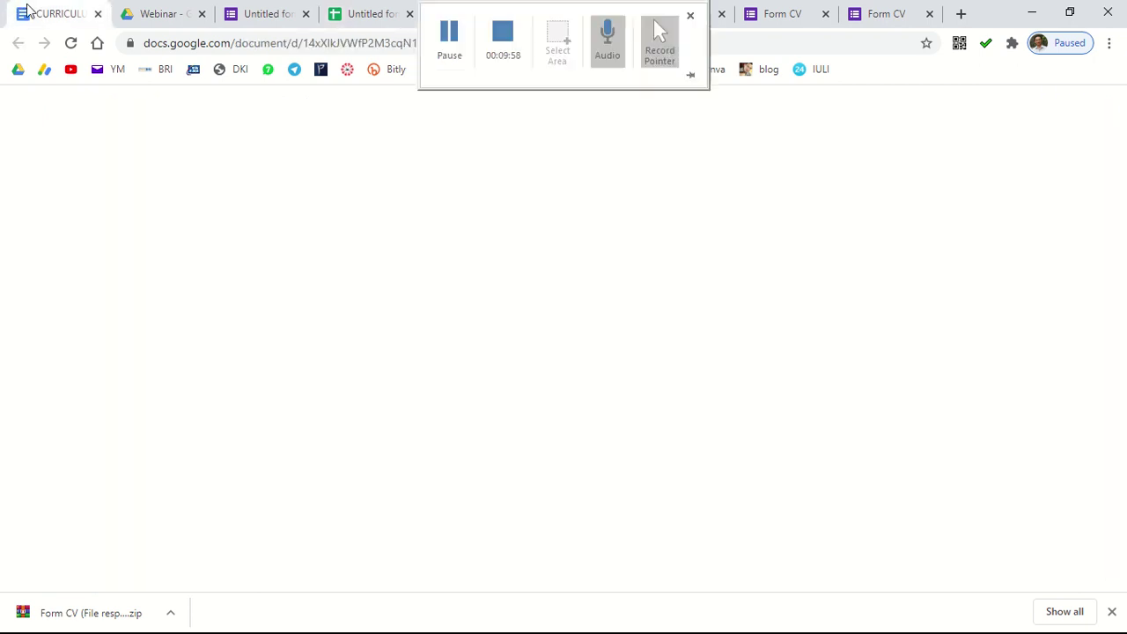
{"action": "scroll", "coordinate": [413, 466], "scroll_direction": "down", "scroll_amount": 1}
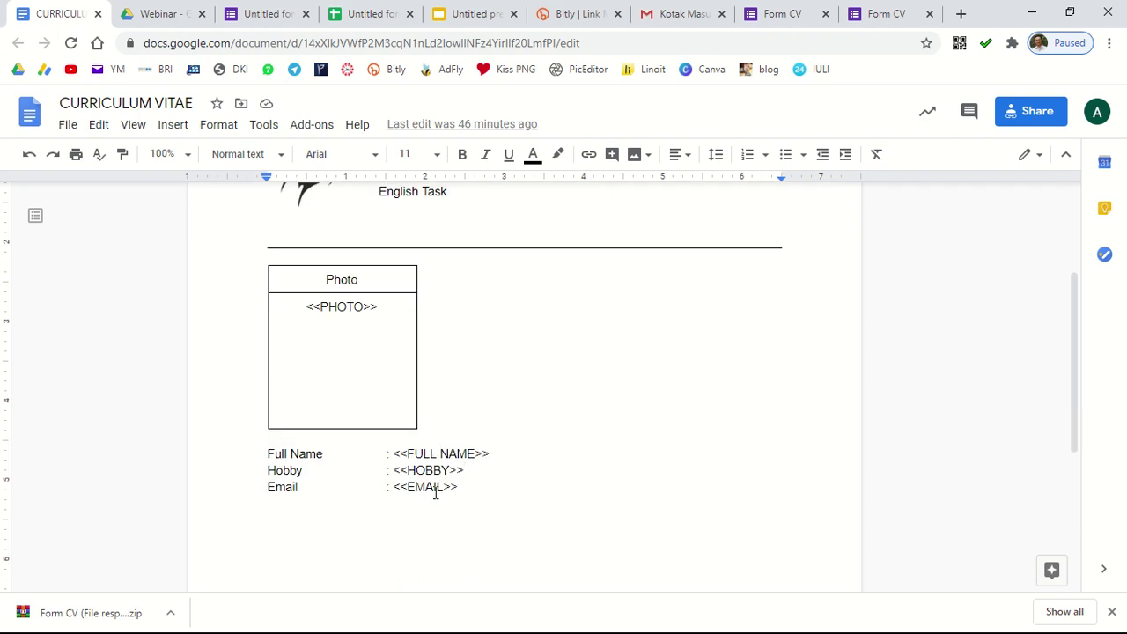
{"action": "left_click", "coordinate": [365, 13]}
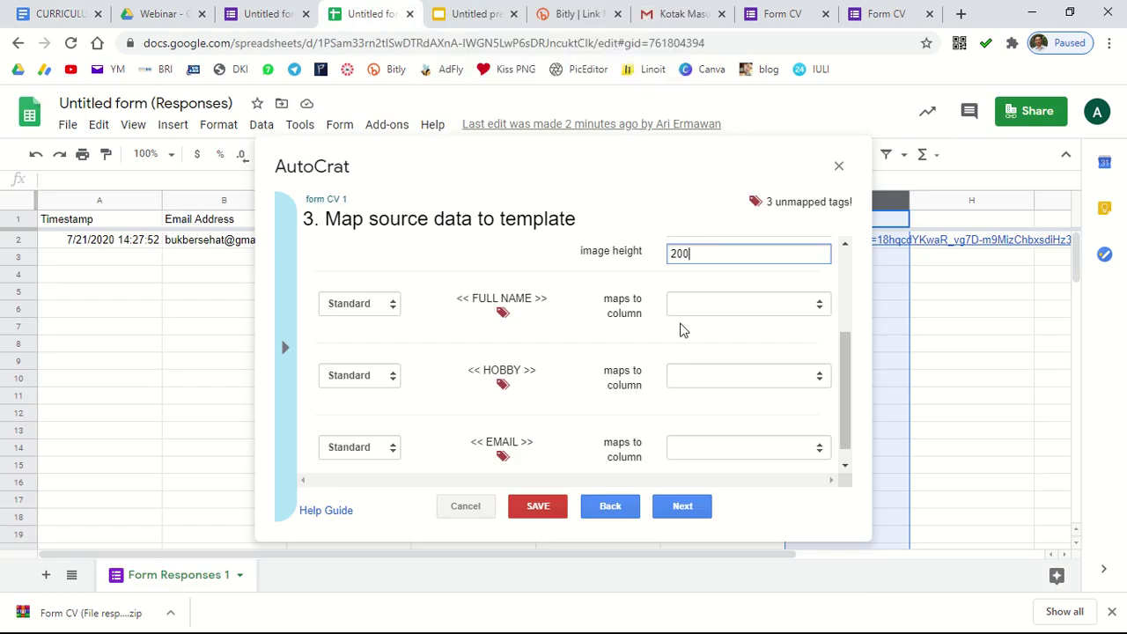
Step: Map FULL NAME, HOBBY and EMAIL to the Full Name, Hobby and Email Address columns
{"action": "left_click", "coordinate": [802, 310]}
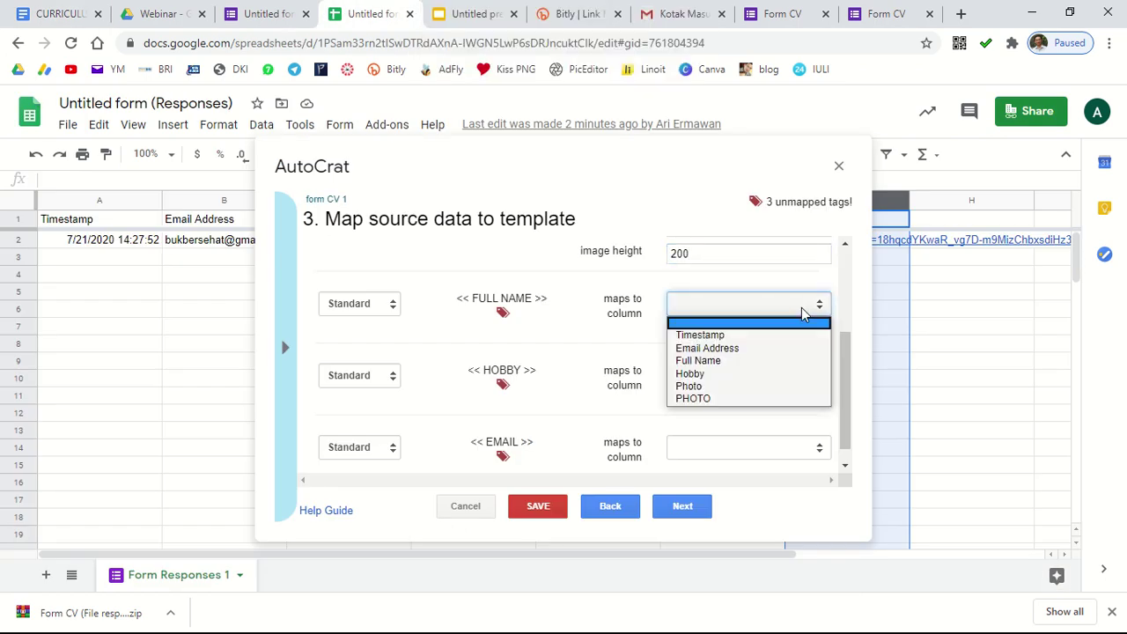
{"action": "left_click", "coordinate": [744, 361]}
{"action": "left_click", "coordinate": [746, 382]}
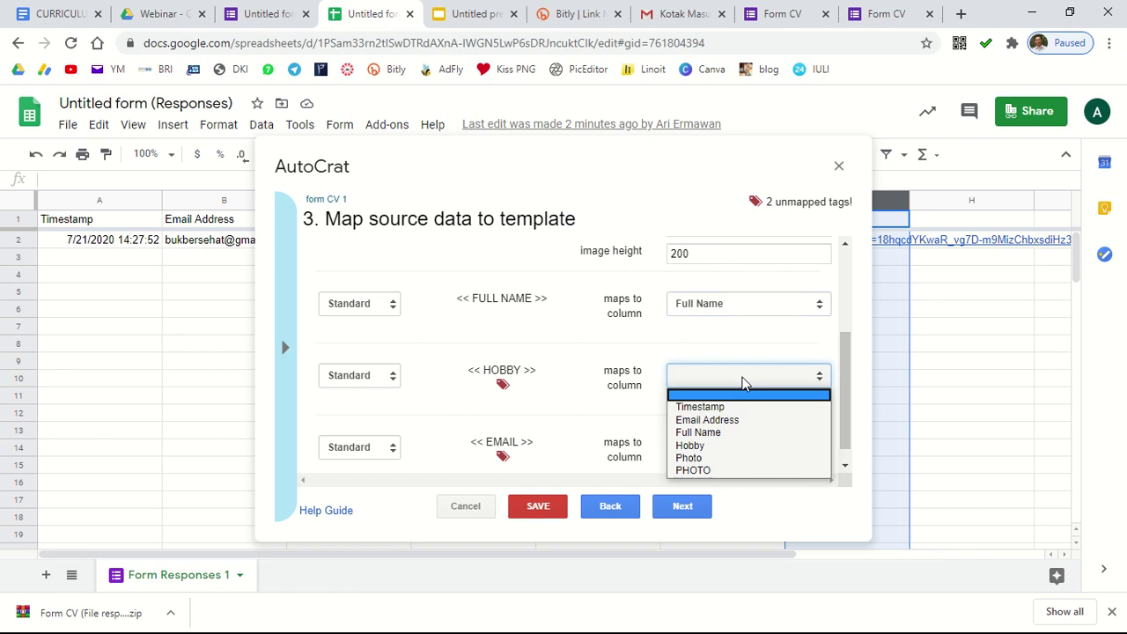
{"action": "left_click", "coordinate": [705, 445]}
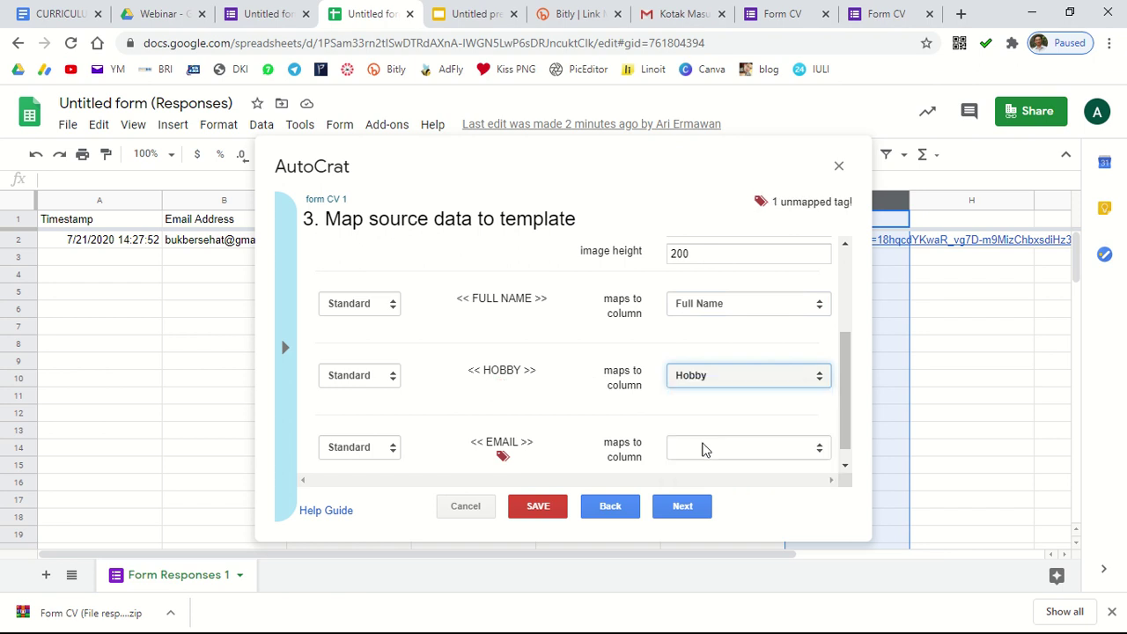
{"action": "left_click", "coordinate": [776, 447]}
{"action": "left_click", "coordinate": [733, 493]}
{"action": "left_click_drag", "start_coordinate": [845, 423], "coordinate": [846, 309]}
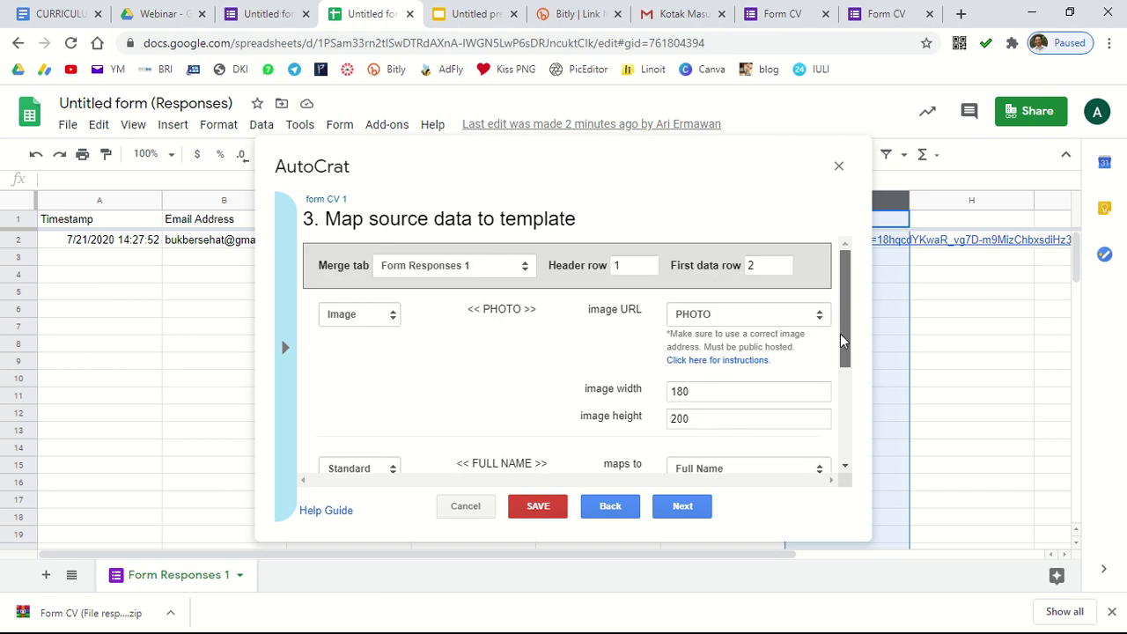
{"action": "scroll", "coordinate": [844, 342], "scroll_direction": "down", "scroll_amount": 3}
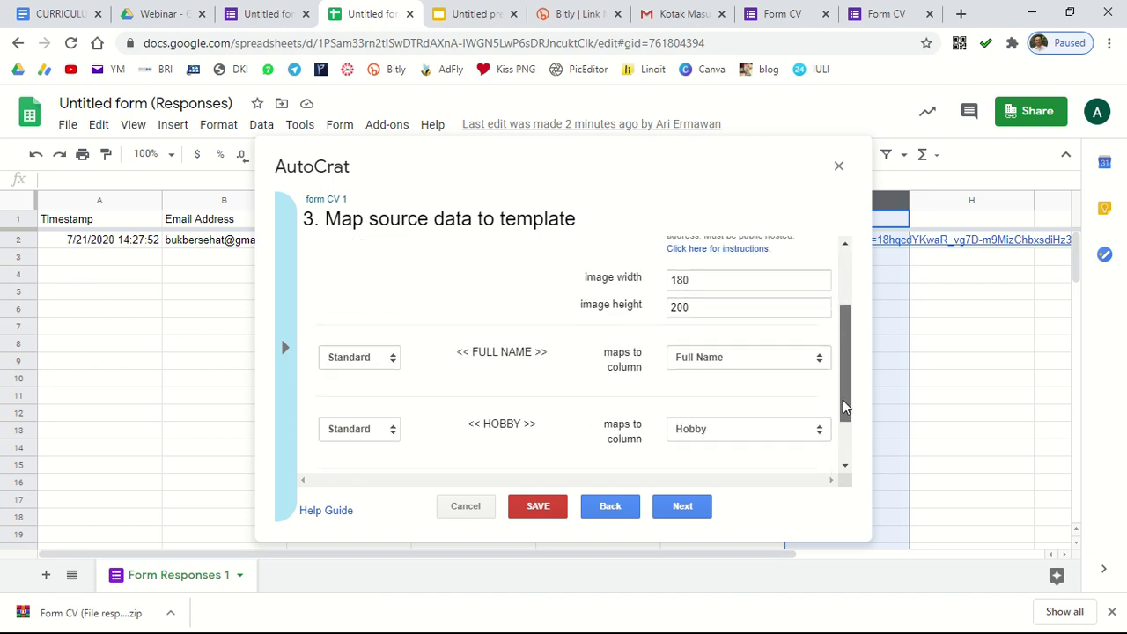
{"action": "left_click", "coordinate": [683, 506]}
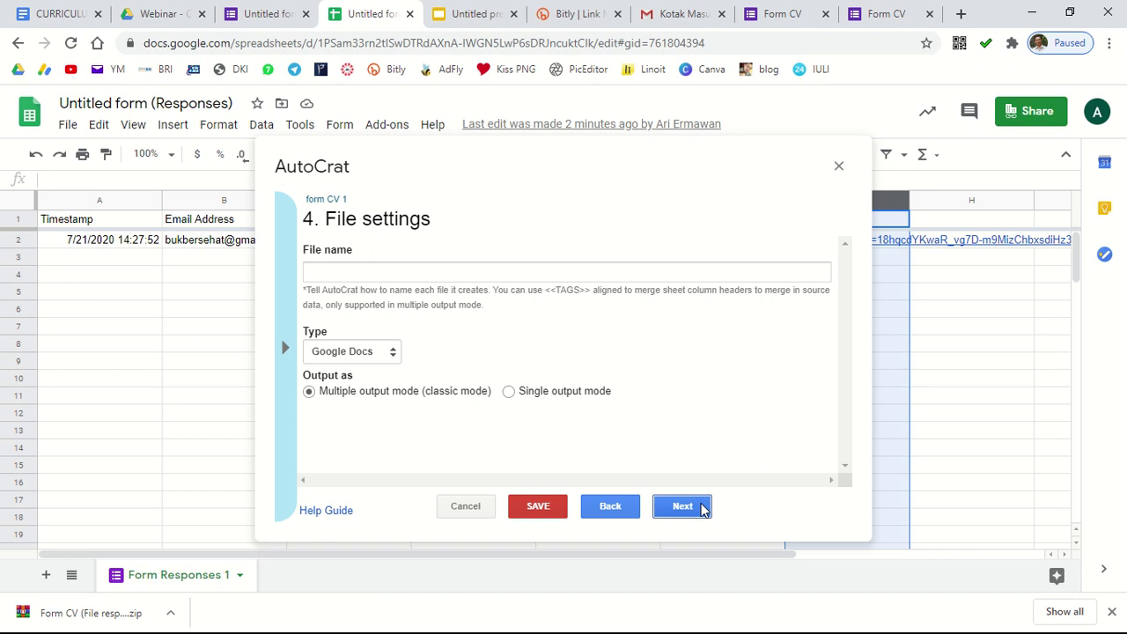
Step: Enter 'CV atas nama' as the output file name
{"action": "left_click", "coordinate": [407, 277]}
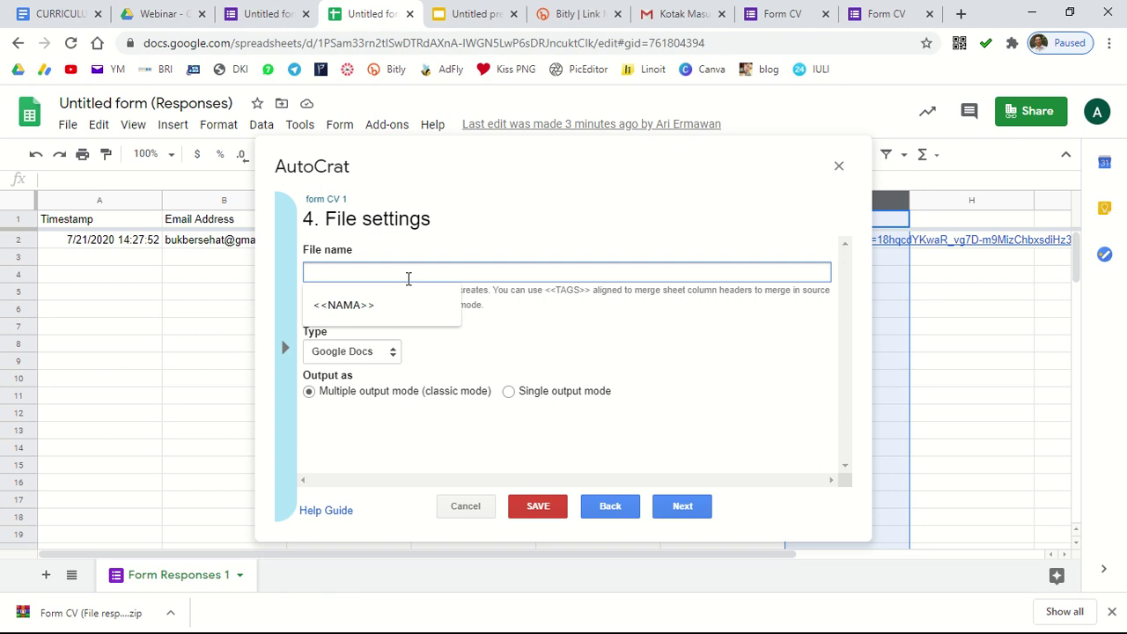
{"action": "type", "text": "CV"}
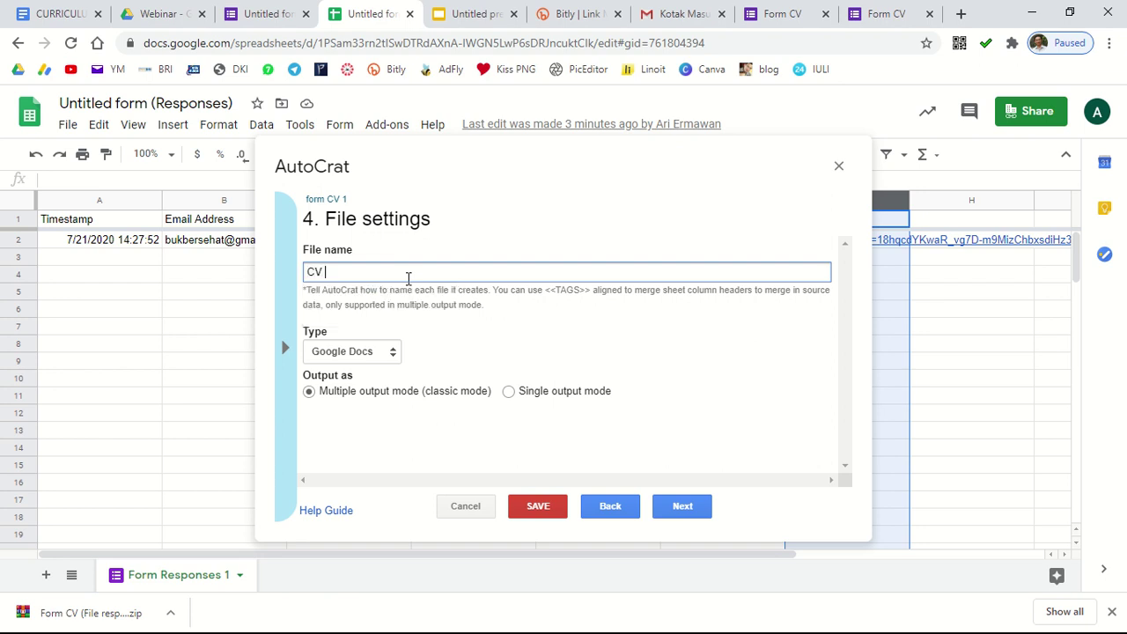
{"action": "type", "text": " atas nama"}
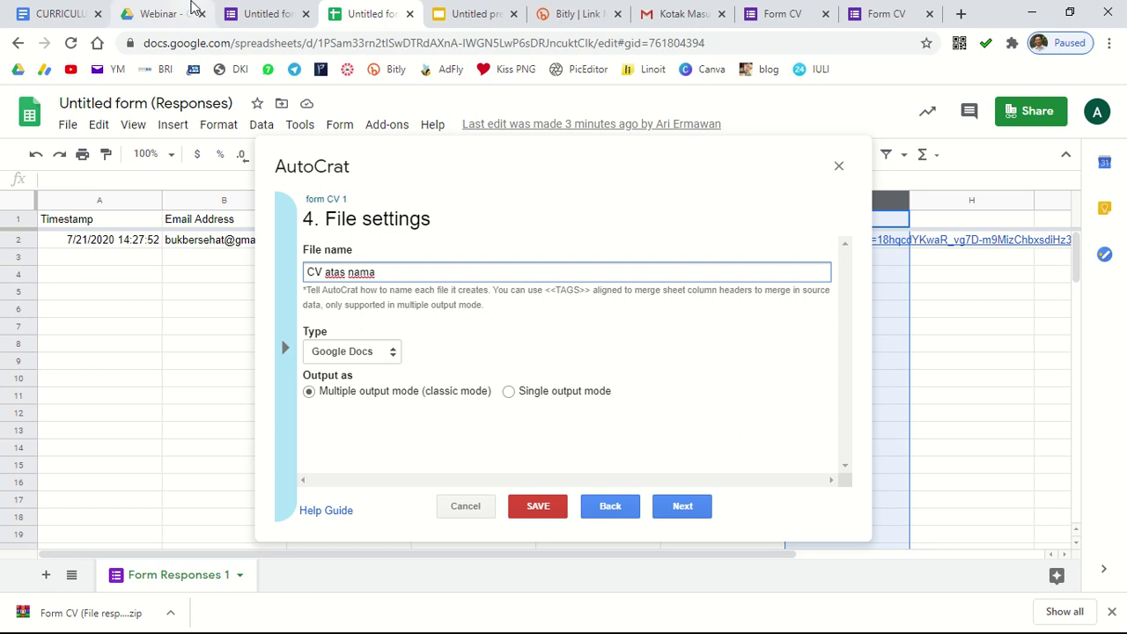
{"action": "mouse_move", "coordinate": [236, 7]}
{"action": "left_click", "coordinate": [263, 14]}
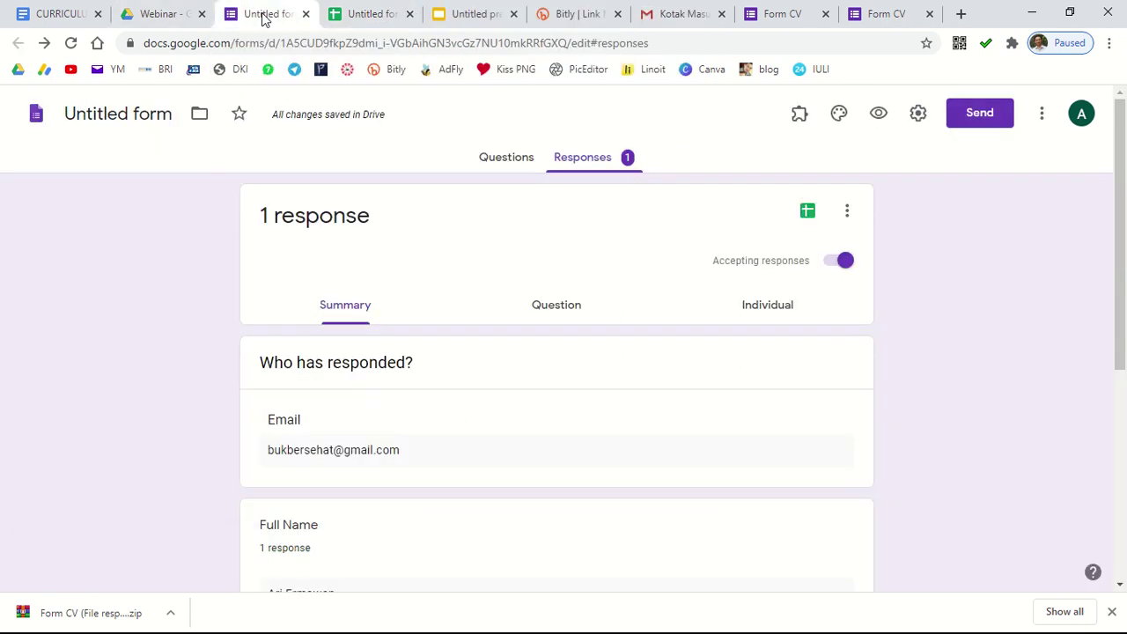
{"action": "scroll", "coordinate": [379, 449], "scroll_direction": "down", "scroll_amount": 2}
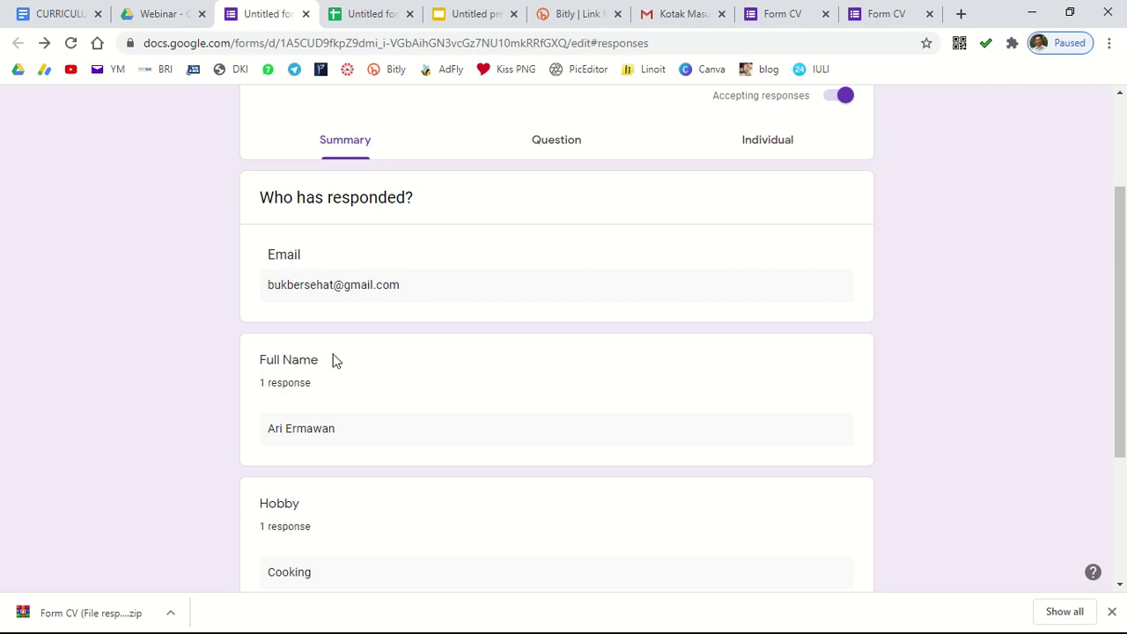
{"action": "left_click", "coordinate": [370, 16]}
Step: Append <<Full Name>> to the file name and set the output type to PDF
{"action": "left_click", "coordinate": [443, 264]}
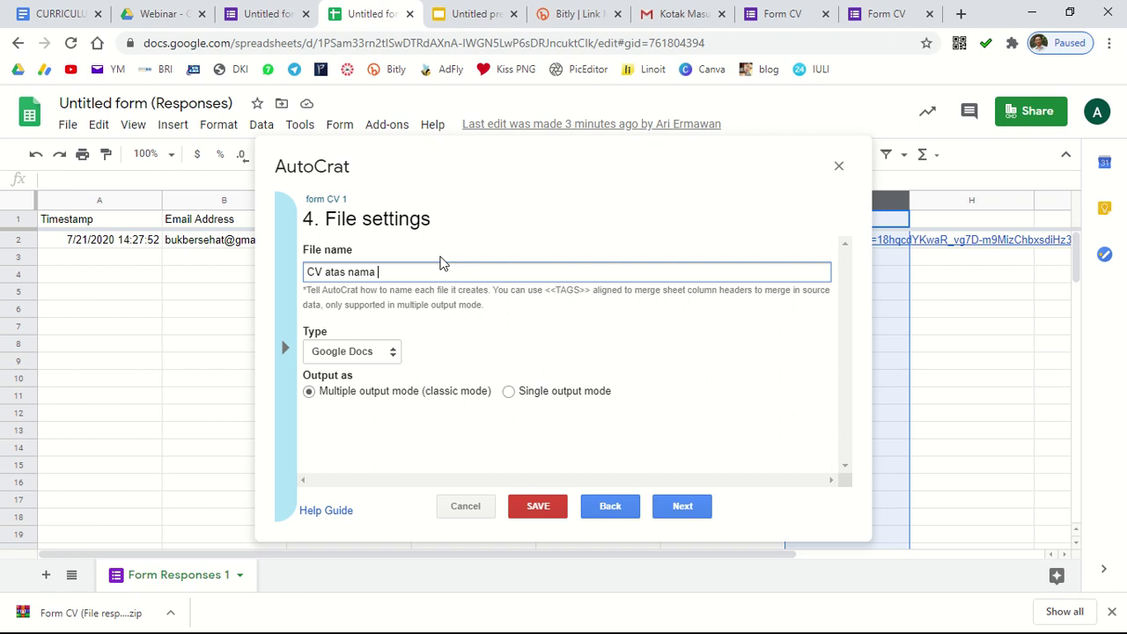
{"action": "type", "text": "<<Full Name>>"}
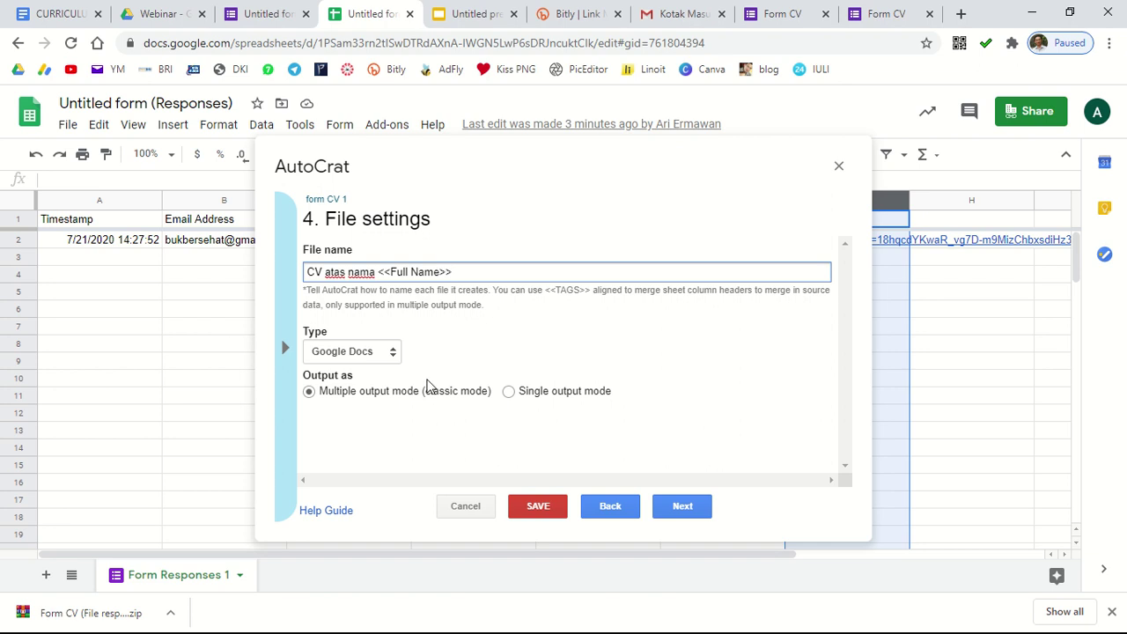
{"action": "left_click", "coordinate": [373, 353]}
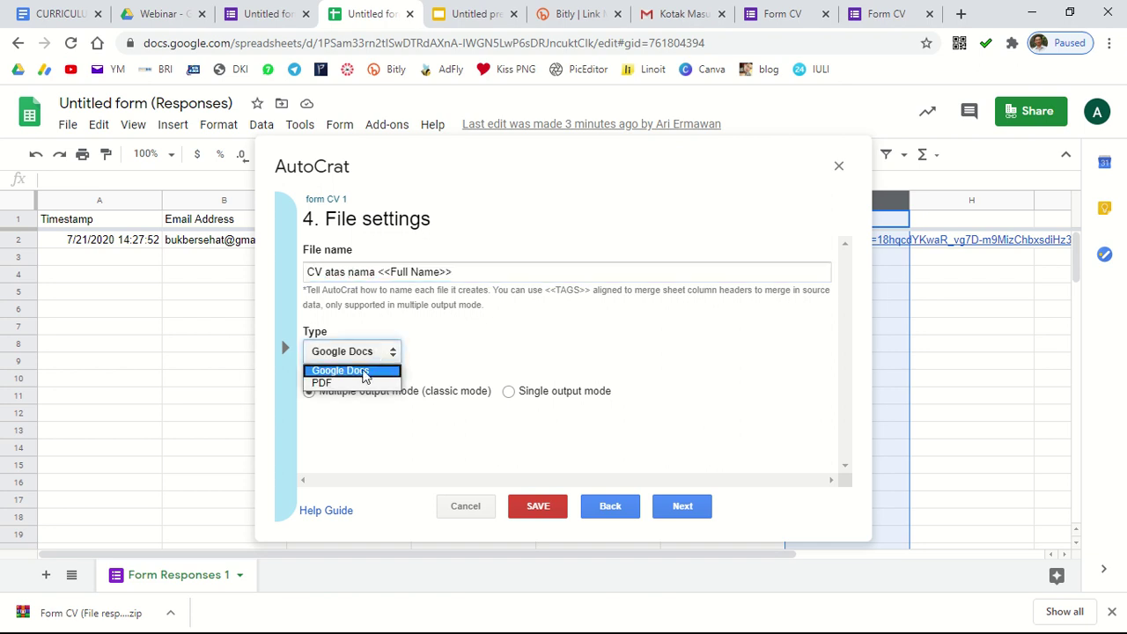
{"action": "left_click", "coordinate": [357, 384]}
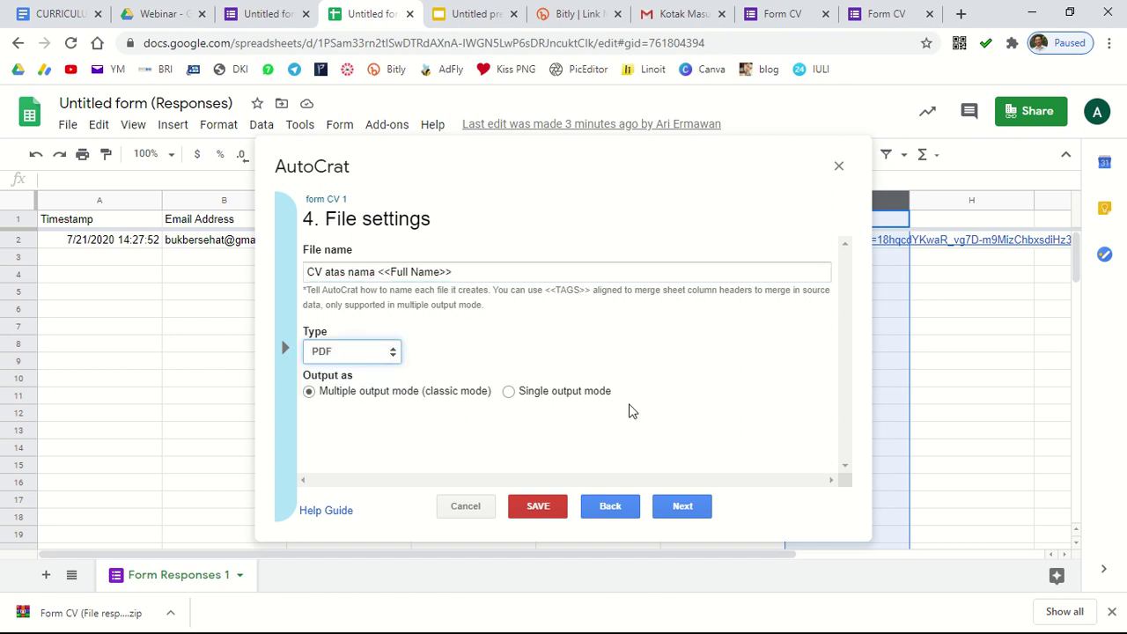
{"action": "left_click", "coordinate": [686, 507]}
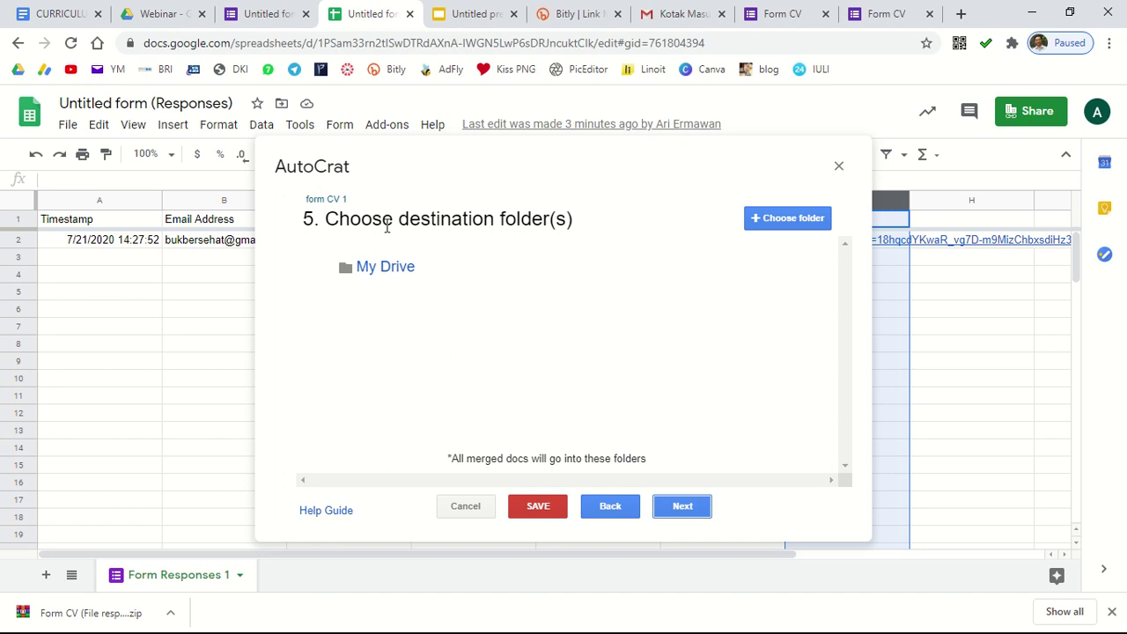
Step: Add Webinar > Untitled form (File responses) as the destination folder for the CVs
{"action": "mouse_move", "coordinate": [370, 280]}
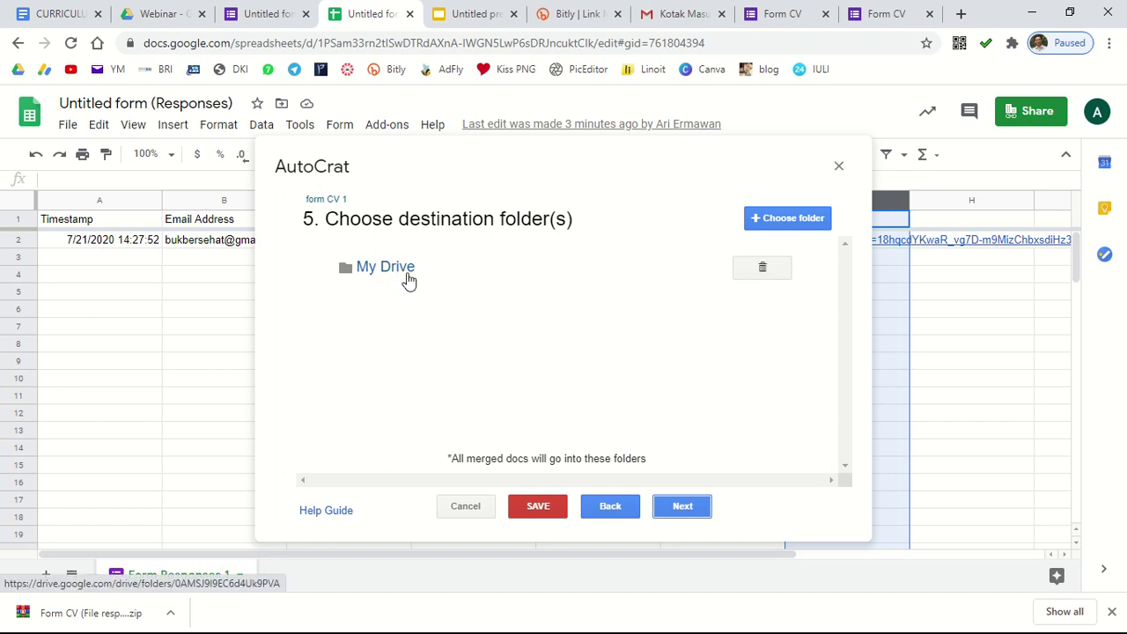
{"action": "left_click", "coordinate": [776, 220]}
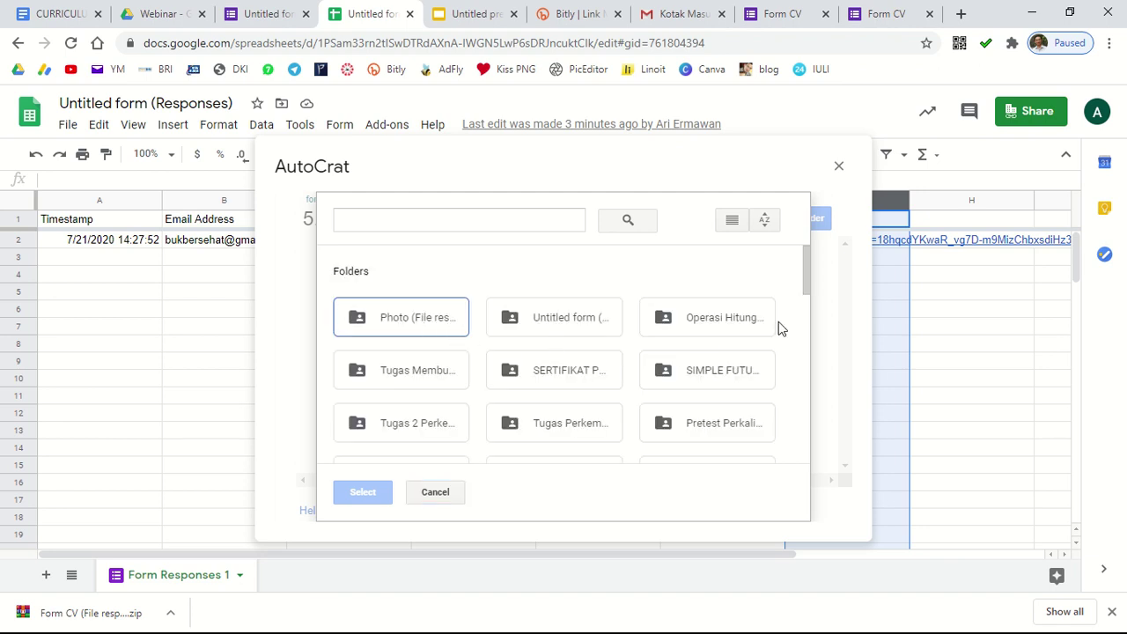
{"action": "mouse_move", "coordinate": [806, 282]}
{"action": "left_mouse_down"}
{"action": "mouse_move", "coordinate": [800, 473]}
{"action": "mouse_move", "coordinate": [805, 373]}
{"action": "left_mouse_up"}
{"action": "double_click", "coordinate": [717, 374]}
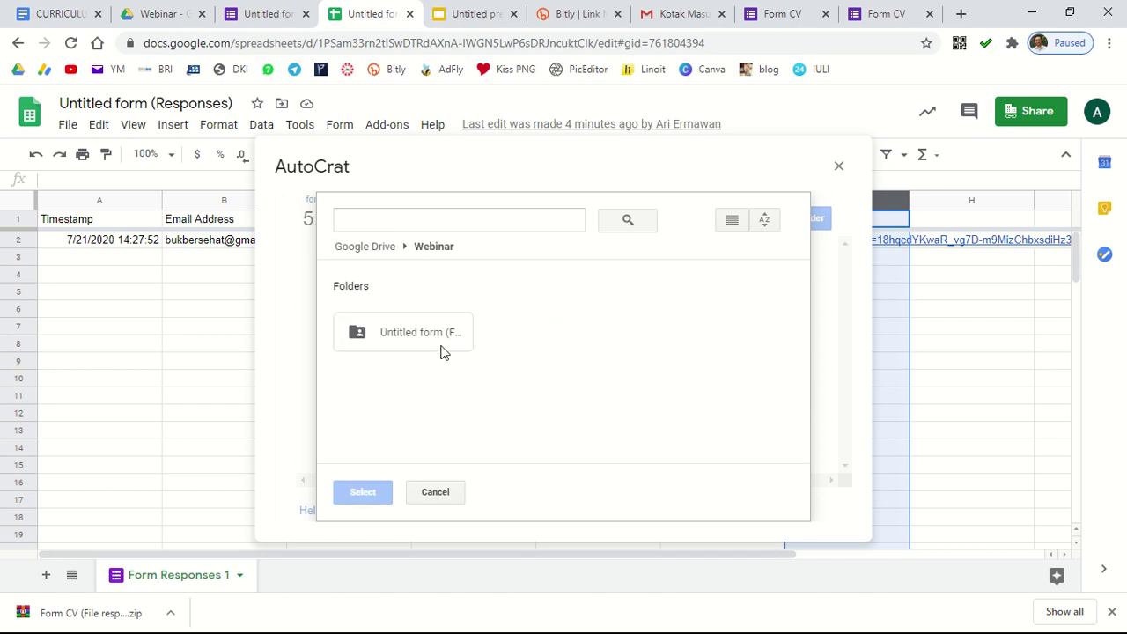
{"action": "double_click", "coordinate": [429, 337]}
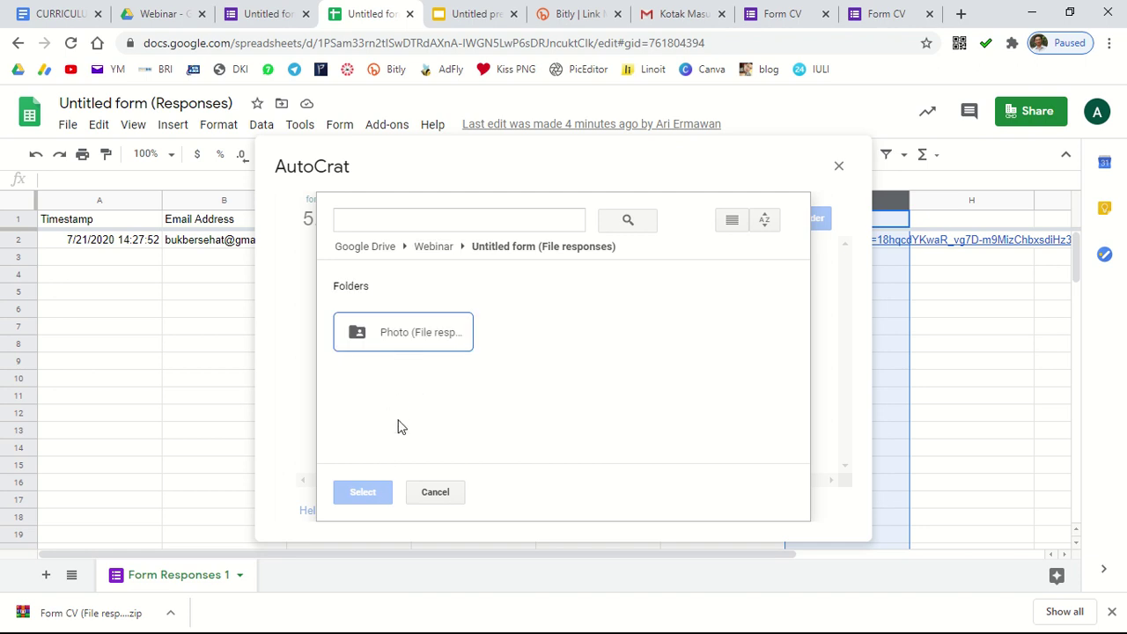
{"action": "left_click", "coordinate": [416, 343]}
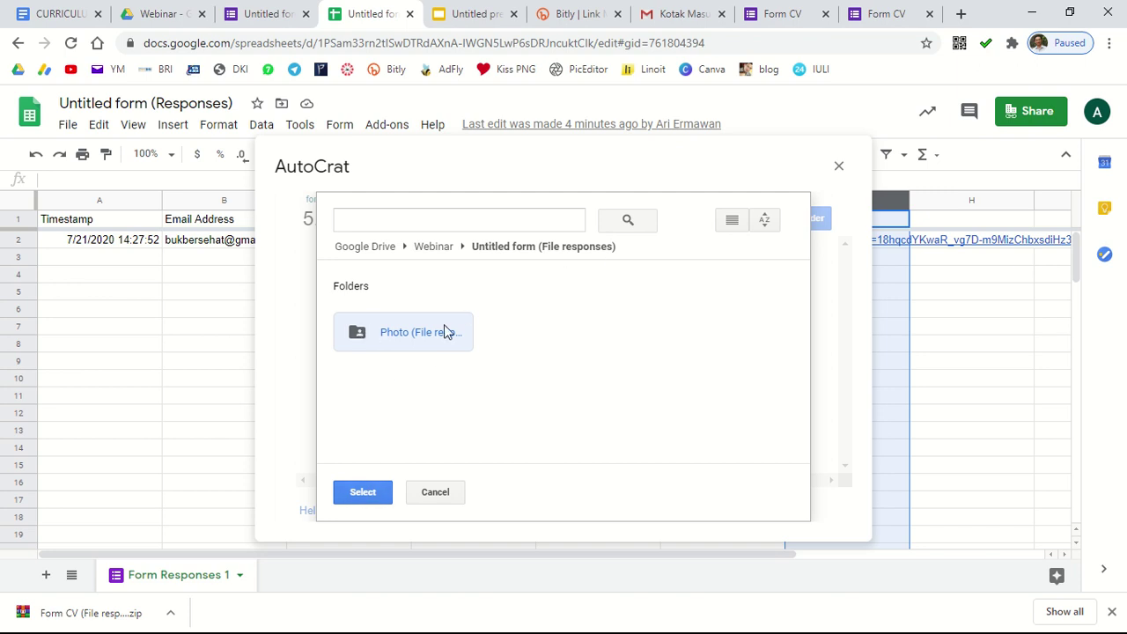
{"action": "left_click", "coordinate": [432, 248]}
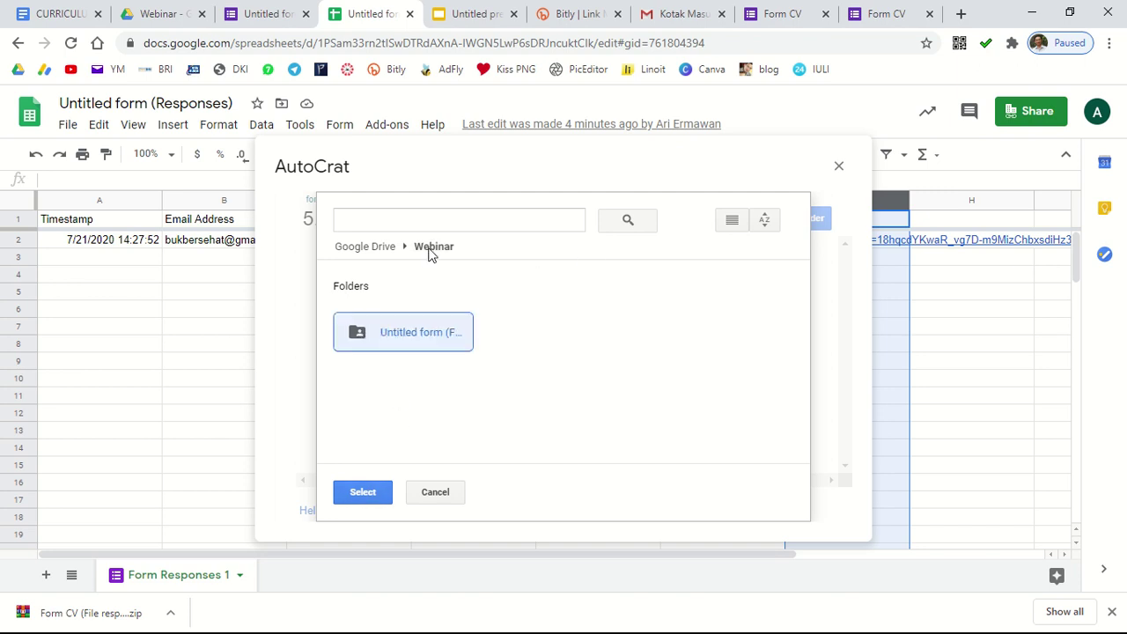
{"action": "left_click", "coordinate": [365, 498]}
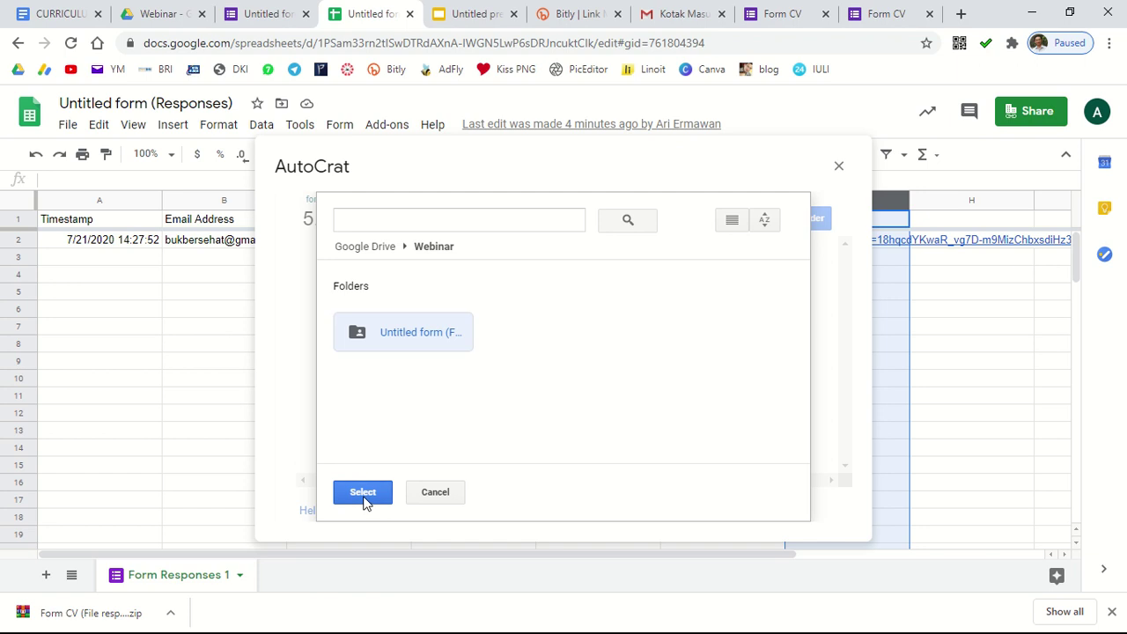
{"action": "left_click", "coordinate": [682, 506]}
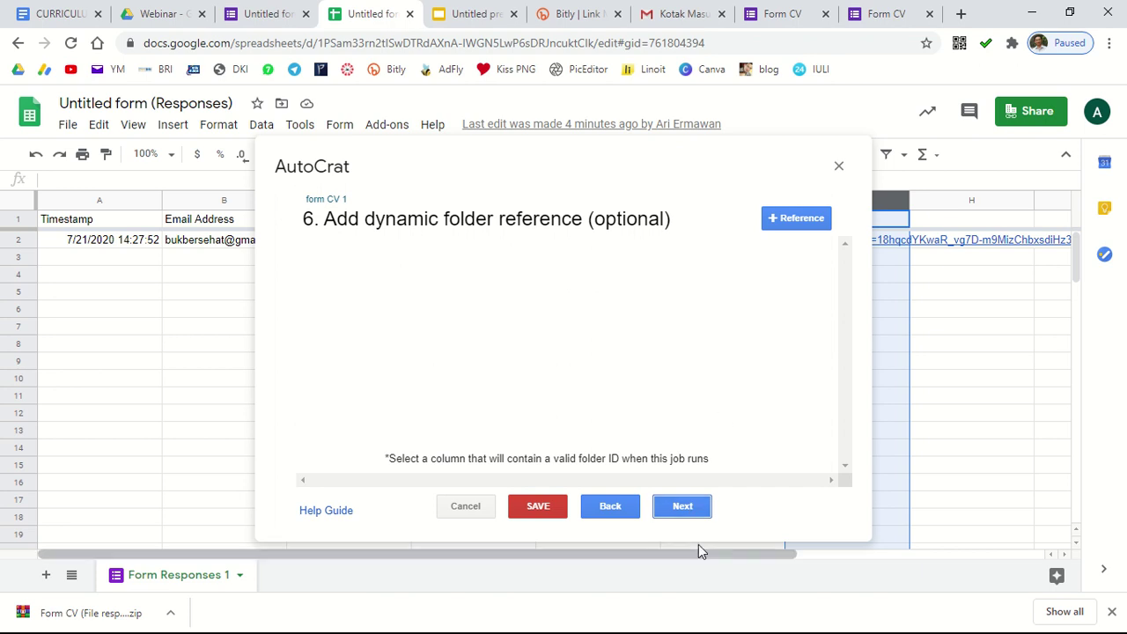
Step: Skip the dynamic folder and merge condition steps and turn on sharing of the doc
{"action": "left_click", "coordinate": [684, 507]}
{"action": "left_click", "coordinate": [683, 507]}
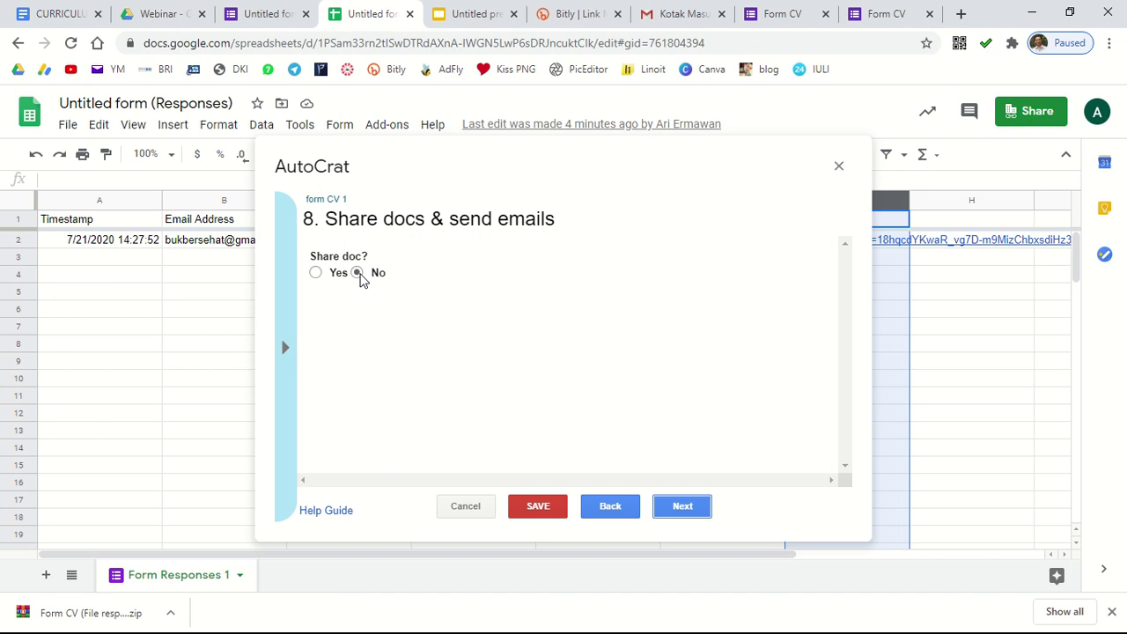
{"action": "left_click", "coordinate": [316, 273]}
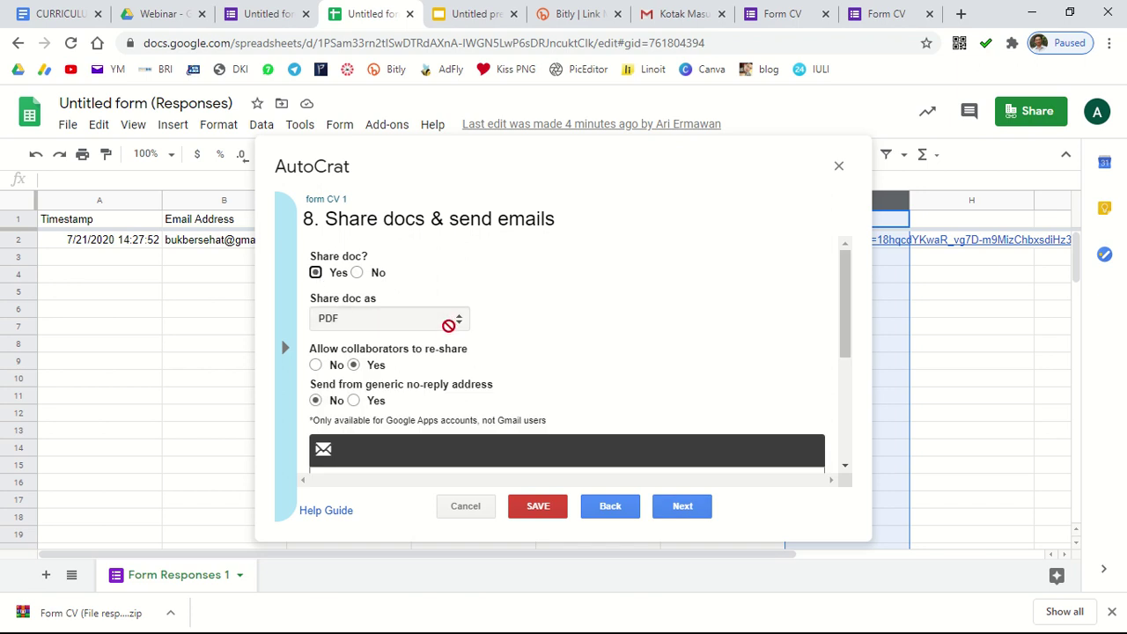
{"action": "scroll", "coordinate": [376, 321], "scroll_direction": "down", "scroll_amount": 1}
{"action": "scroll", "coordinate": [376, 322], "scroll_direction": "up", "scroll_amount": 1}
{"action": "scroll", "coordinate": [377, 383], "scroll_direction": "down", "scroll_amount": 2}
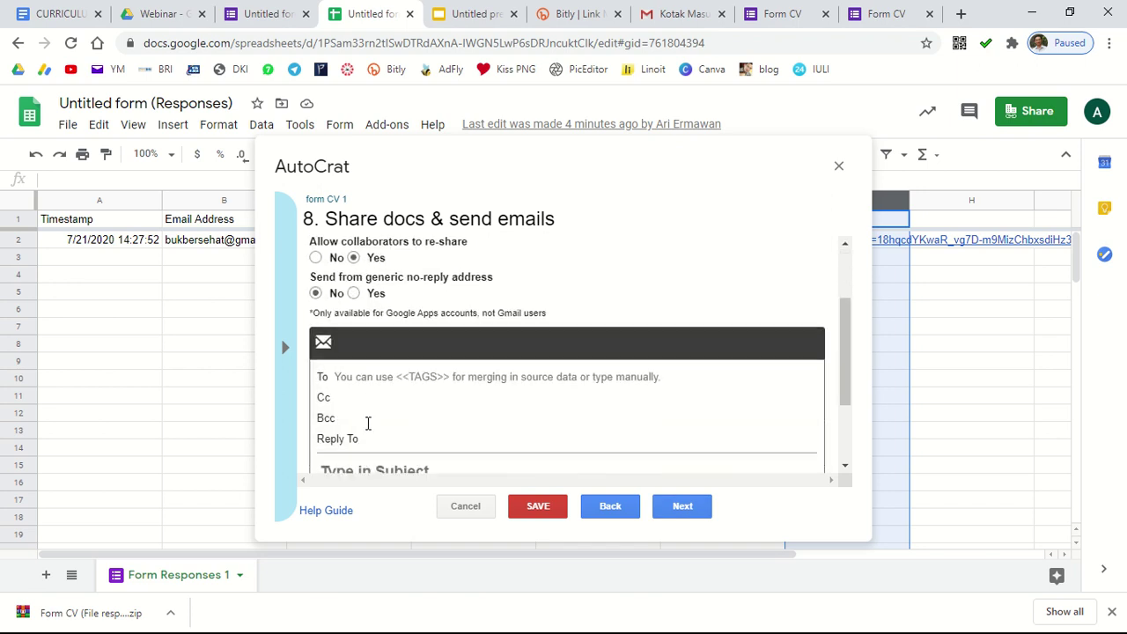
{"action": "scroll", "coordinate": [388, 288], "scroll_direction": "up", "scroll_amount": 1}
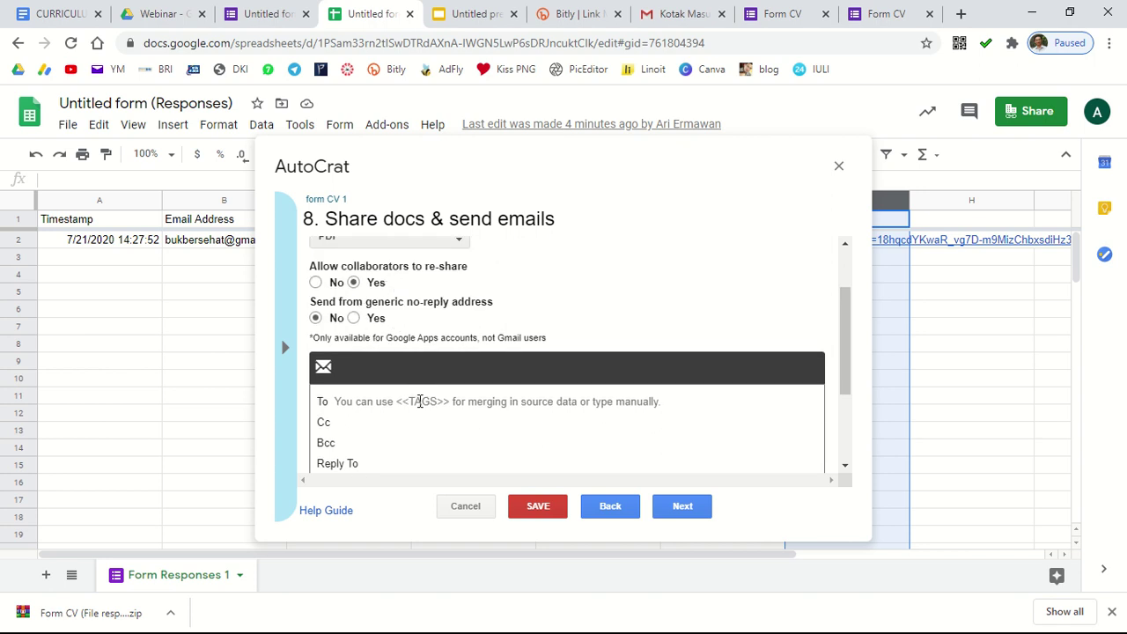
{"action": "scroll", "coordinate": [419, 392], "scroll_direction": "down", "scroll_amount": 1}
Step: Email each CV to <<Email Address>> with the subject 'CV anda'
{"action": "left_click", "coordinate": [394, 319]}
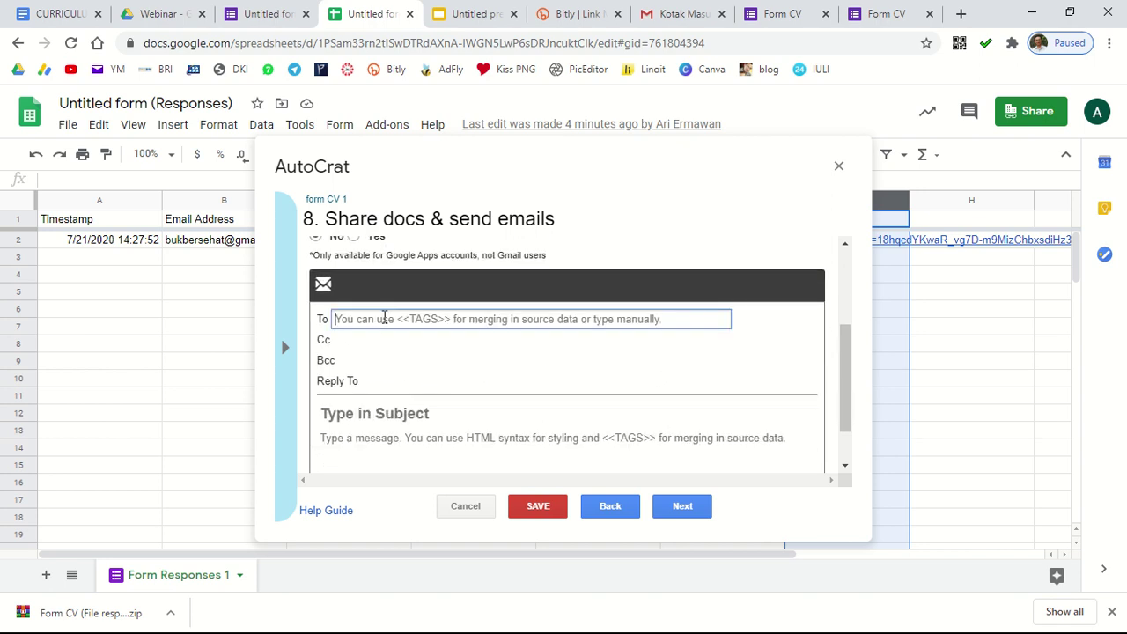
{"action": "type", "text": "<"}
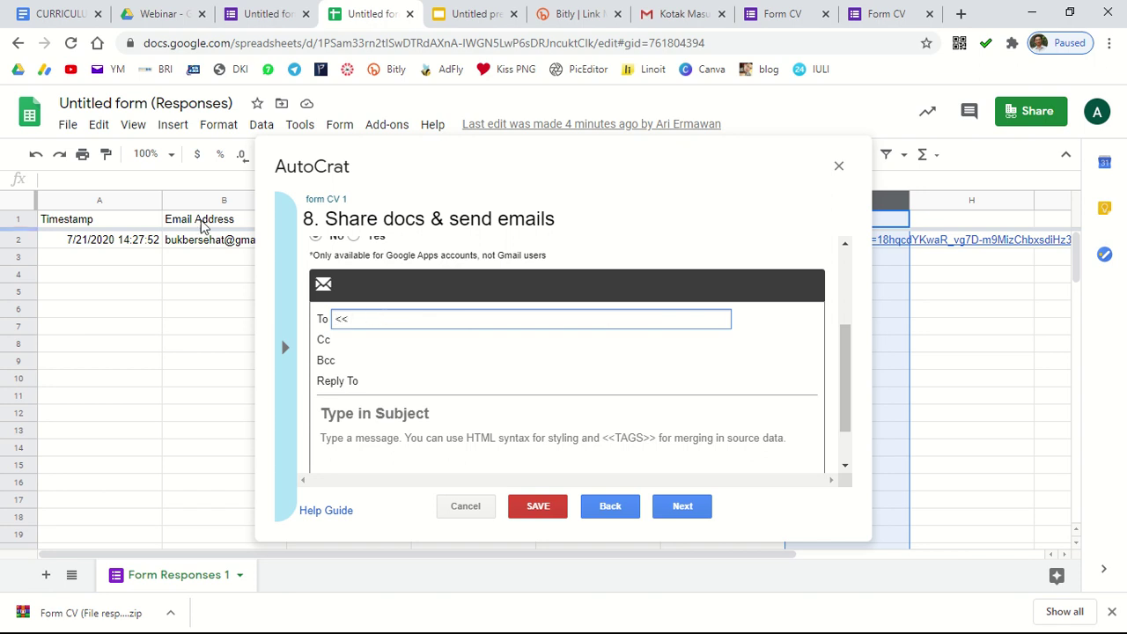
{"action": "type", "text": "<Email Address>>"}
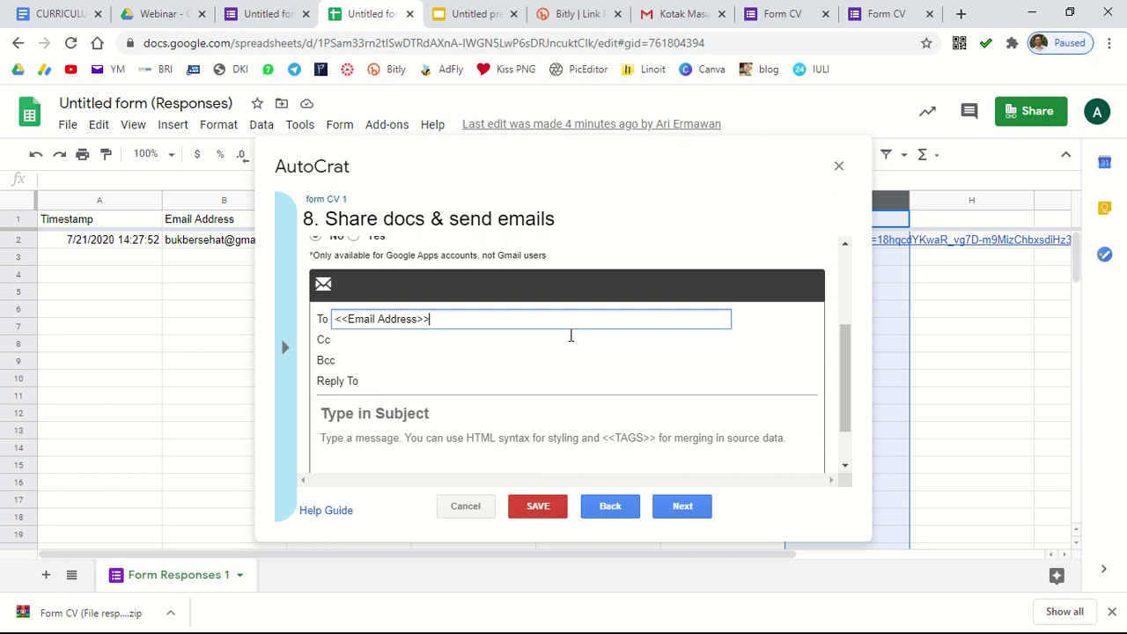
{"action": "scroll", "coordinate": [525, 388], "scroll_direction": "down", "scroll_amount": 2}
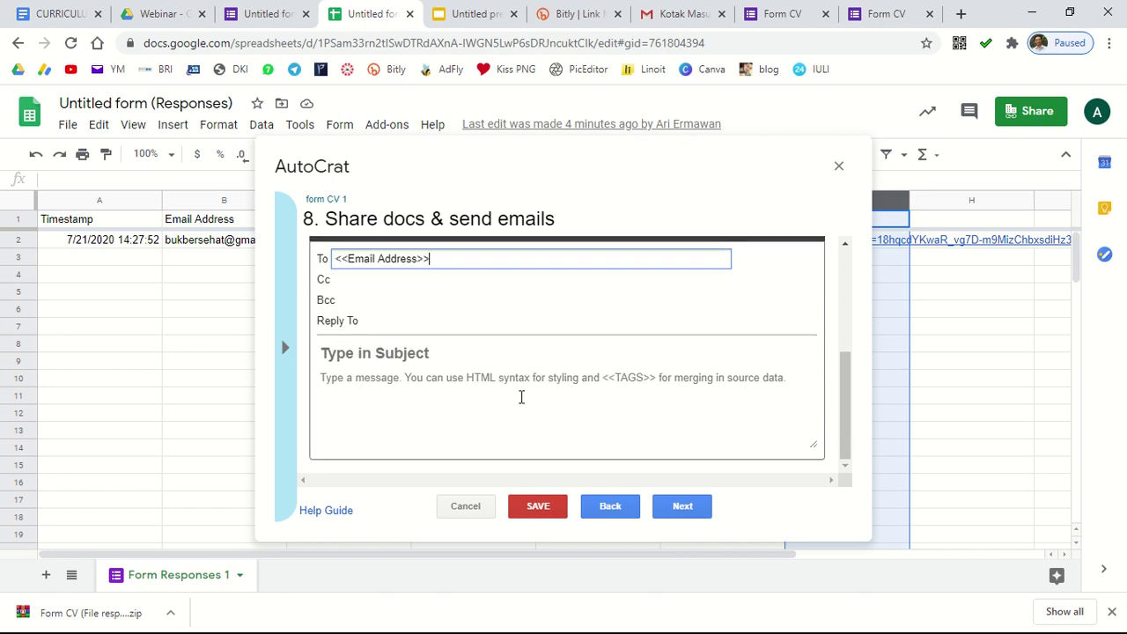
{"action": "left_click", "coordinate": [384, 351]}
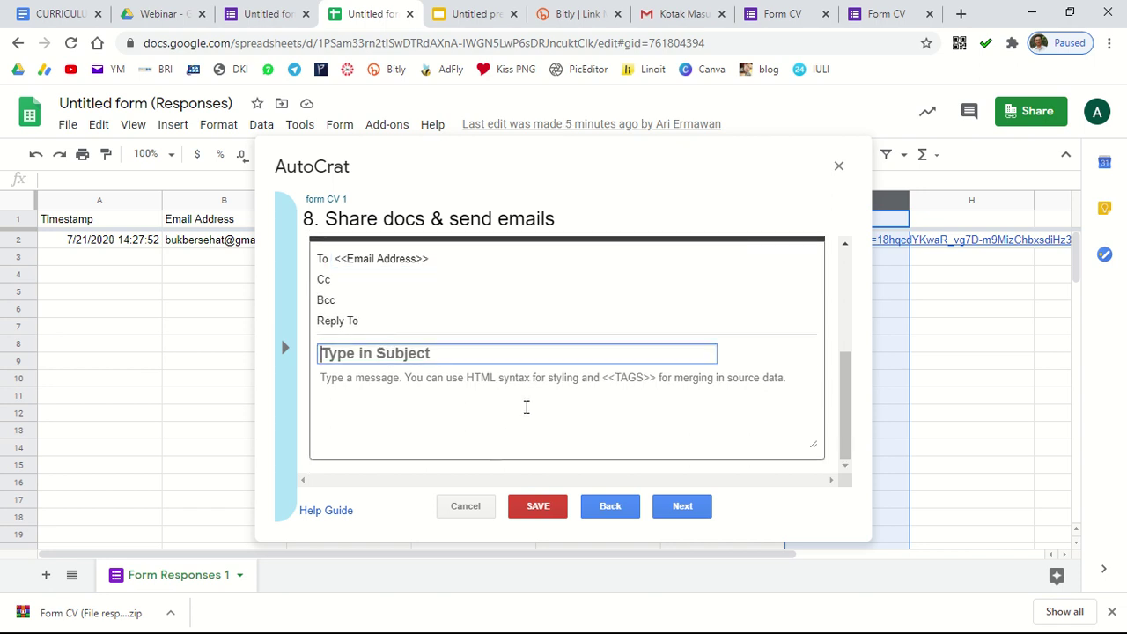
{"action": "type", "text": "CV"}
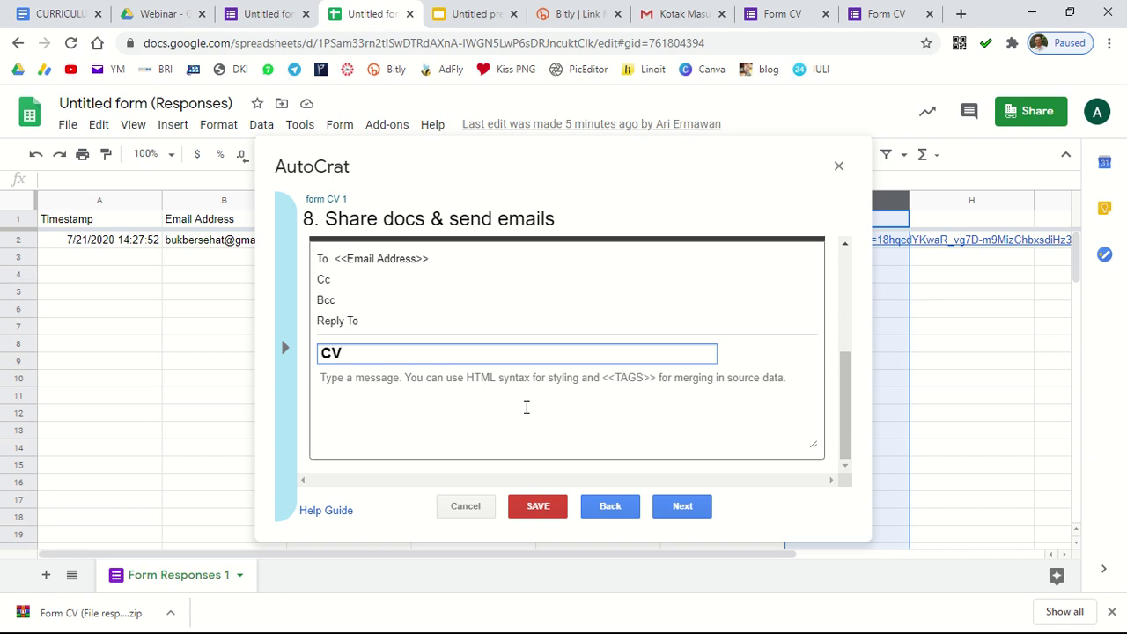
{"action": "type", "text": " anda"}
{"action": "scroll", "coordinate": [413, 397], "scroll_direction": "up", "scroll_amount": 3}
{"action": "scroll", "coordinate": [453, 431], "scroll_direction": "down", "scroll_amount": 3}
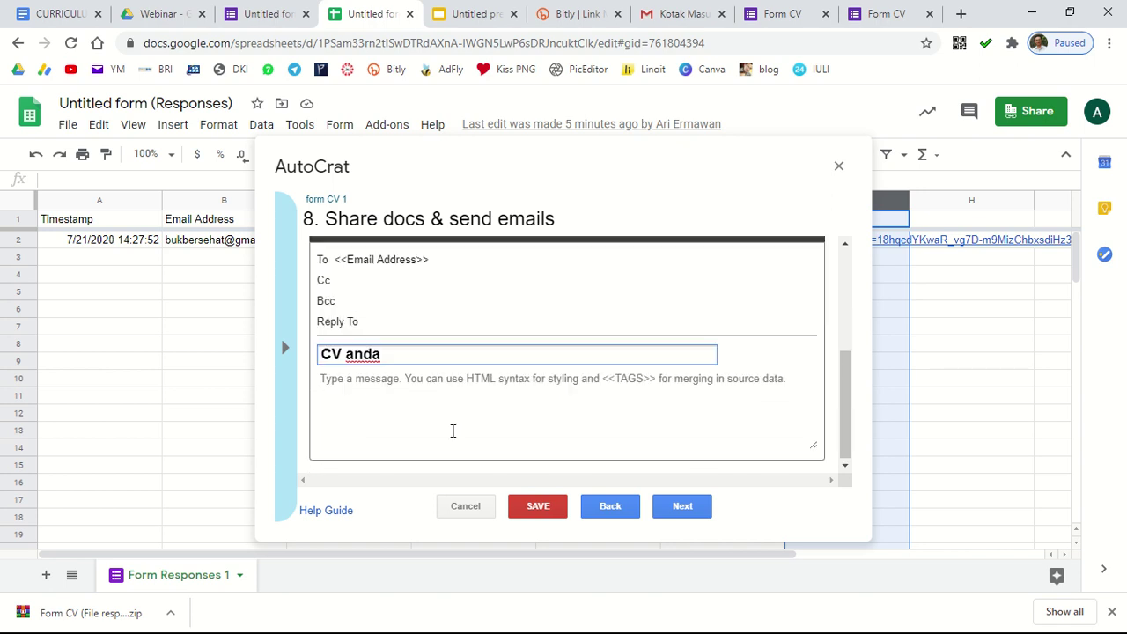
{"action": "left_click", "coordinate": [688, 511]}
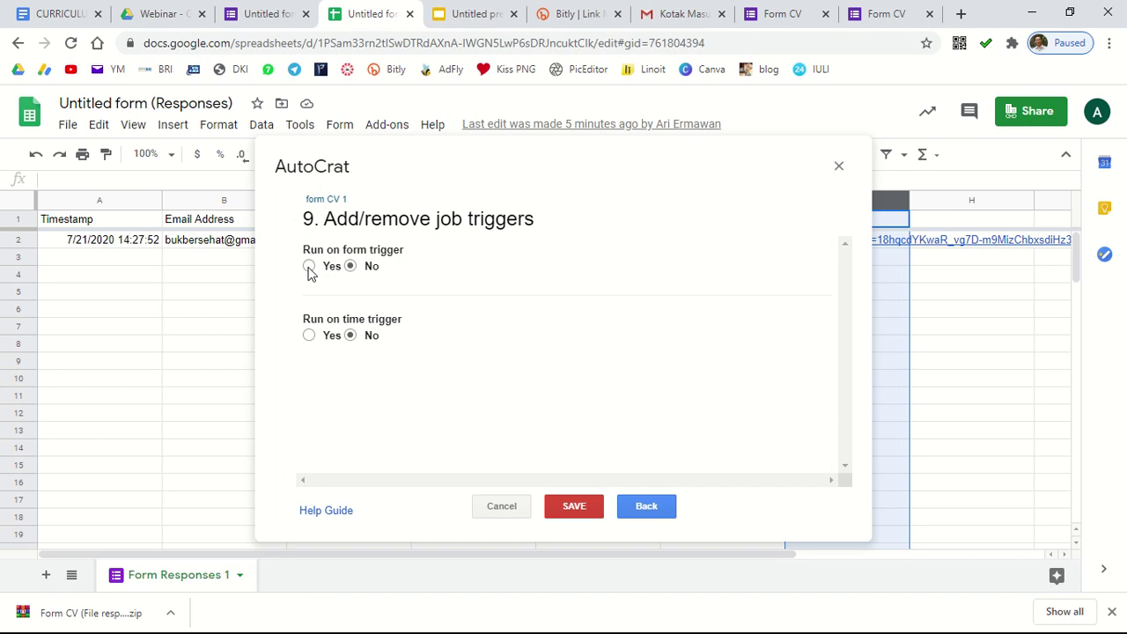
Step: Turn on Run on form trigger, enable triggers, save the job and close AutoCrat
{"action": "left_click", "coordinate": [308, 267]}
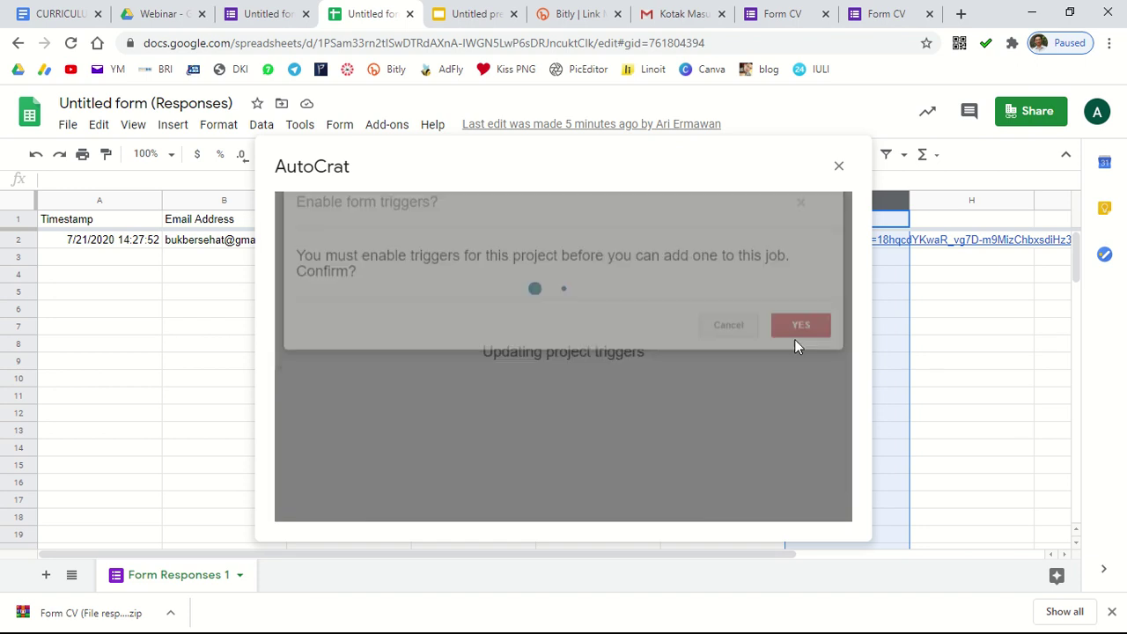
{"action": "left_click", "coordinate": [800, 343]}
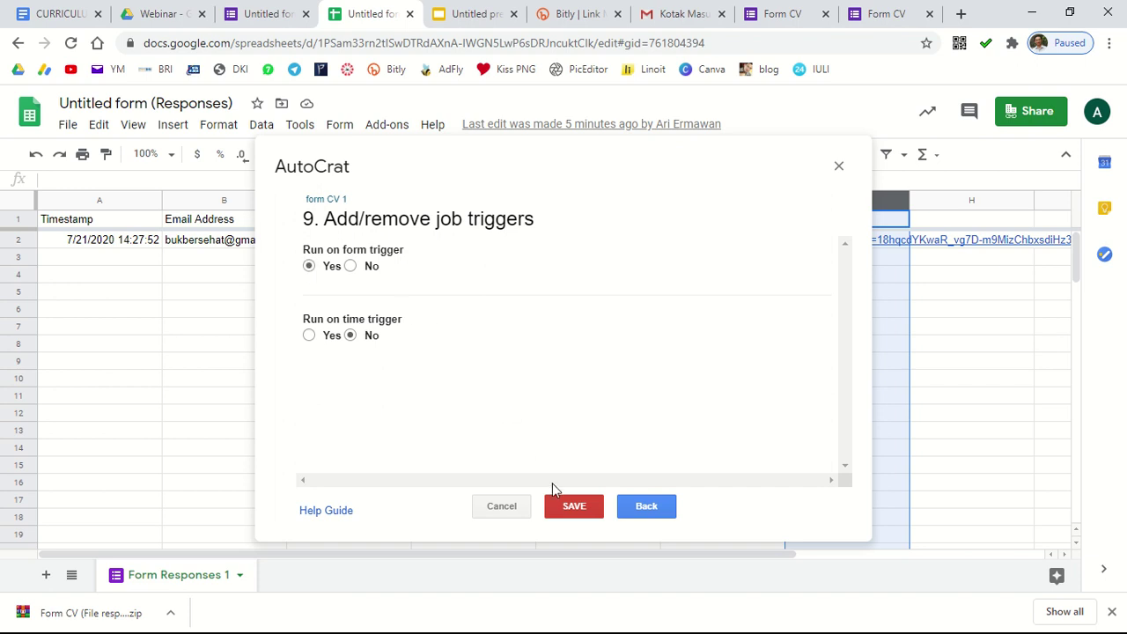
{"action": "left_click", "coordinate": [577, 511]}
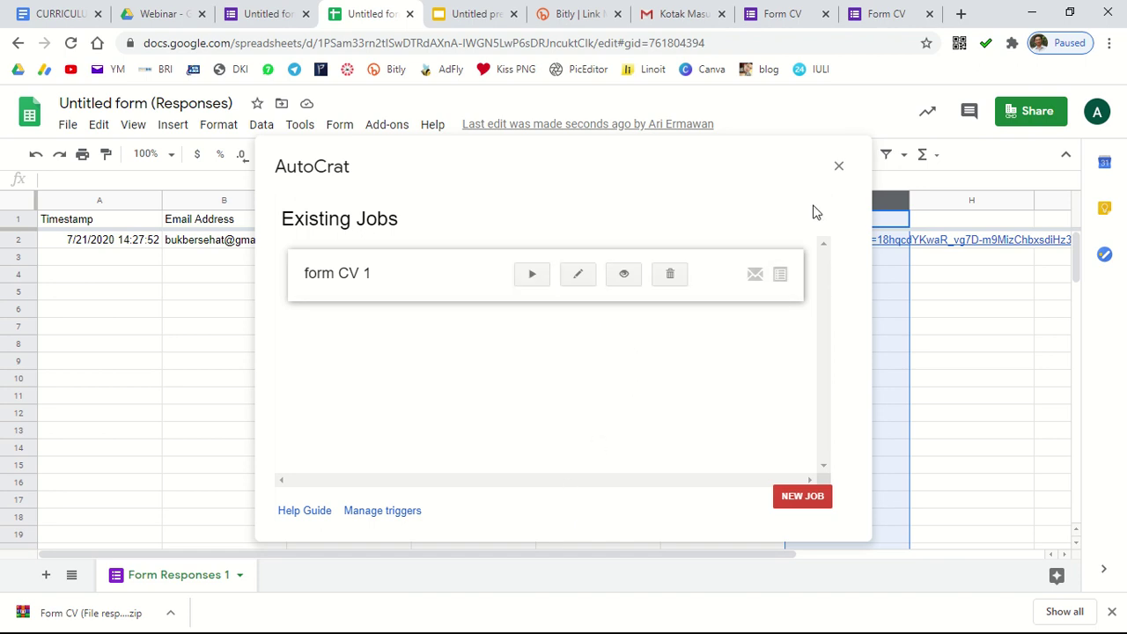
{"action": "left_click", "coordinate": [839, 168]}
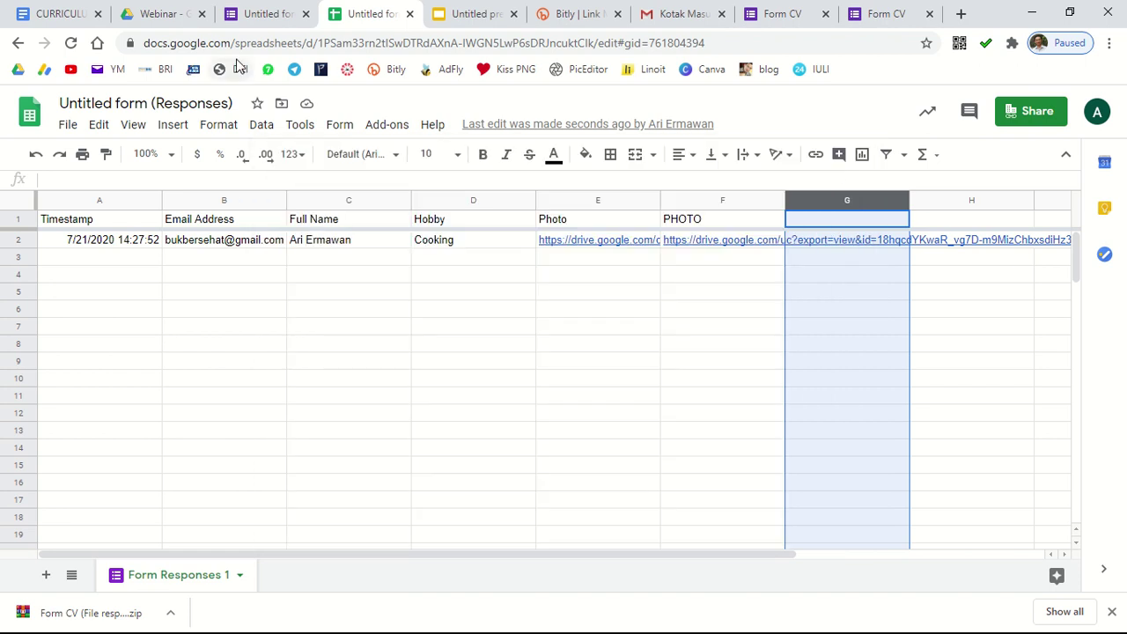
Step: Glance over the Webinar Drive folder and responses sheet, then view the form's 1-response summary
{"action": "left_click", "coordinate": [172, 22]}
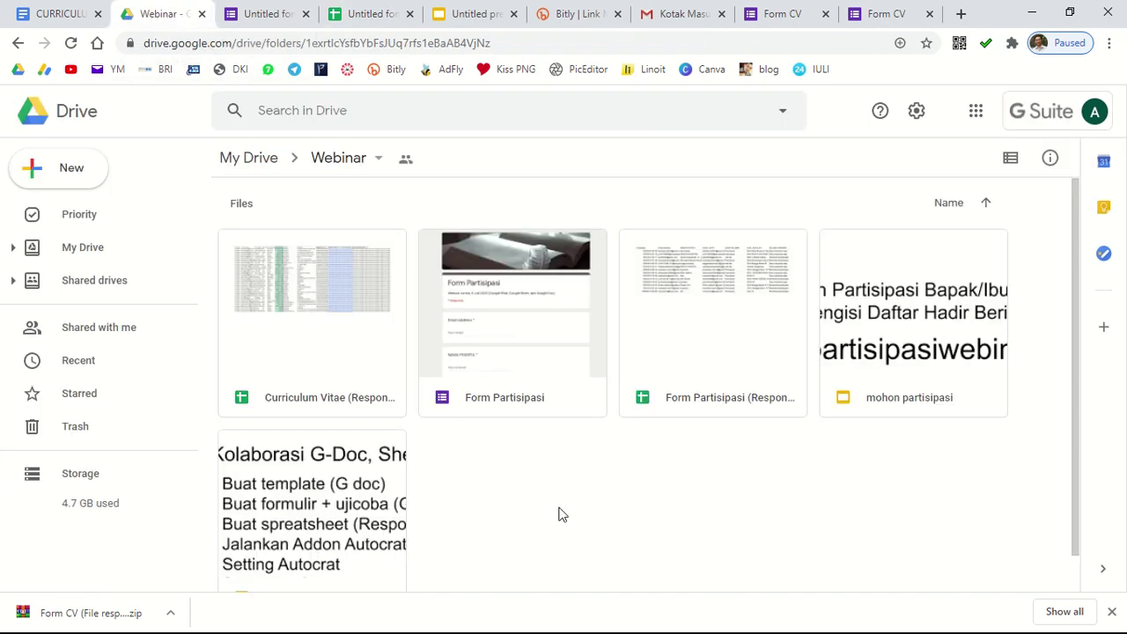
{"action": "scroll", "coordinate": [634, 525], "scroll_direction": "down", "scroll_amount": 1}
{"action": "scroll", "coordinate": [652, 531], "scroll_direction": "up", "scroll_amount": 1}
{"action": "left_click", "coordinate": [348, 10]}
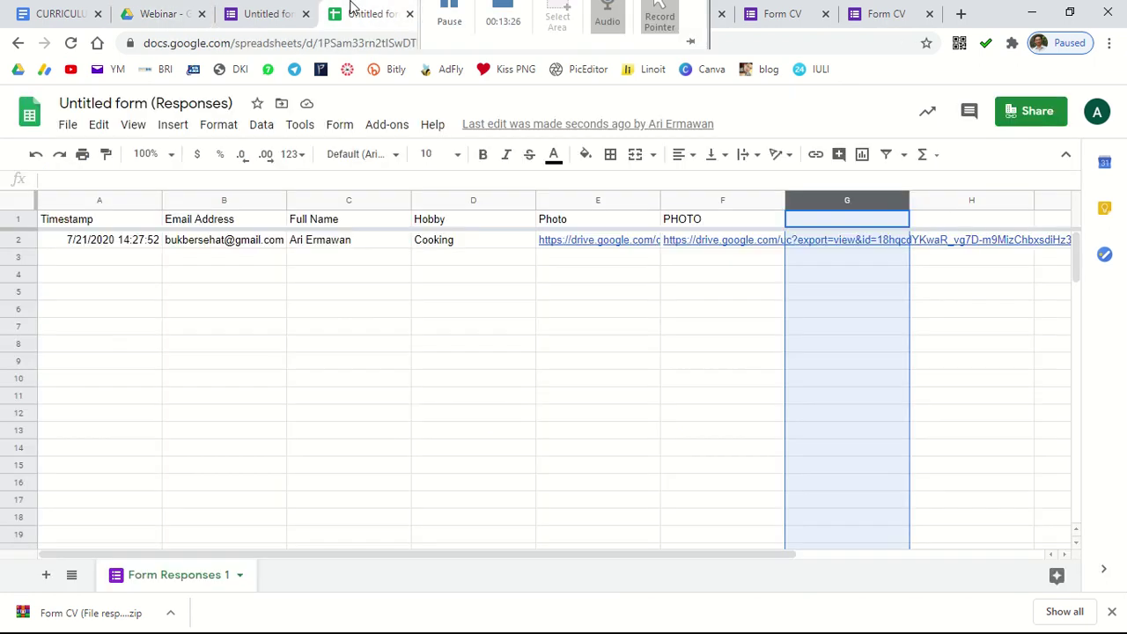
{"action": "left_click", "coordinate": [154, 22]}
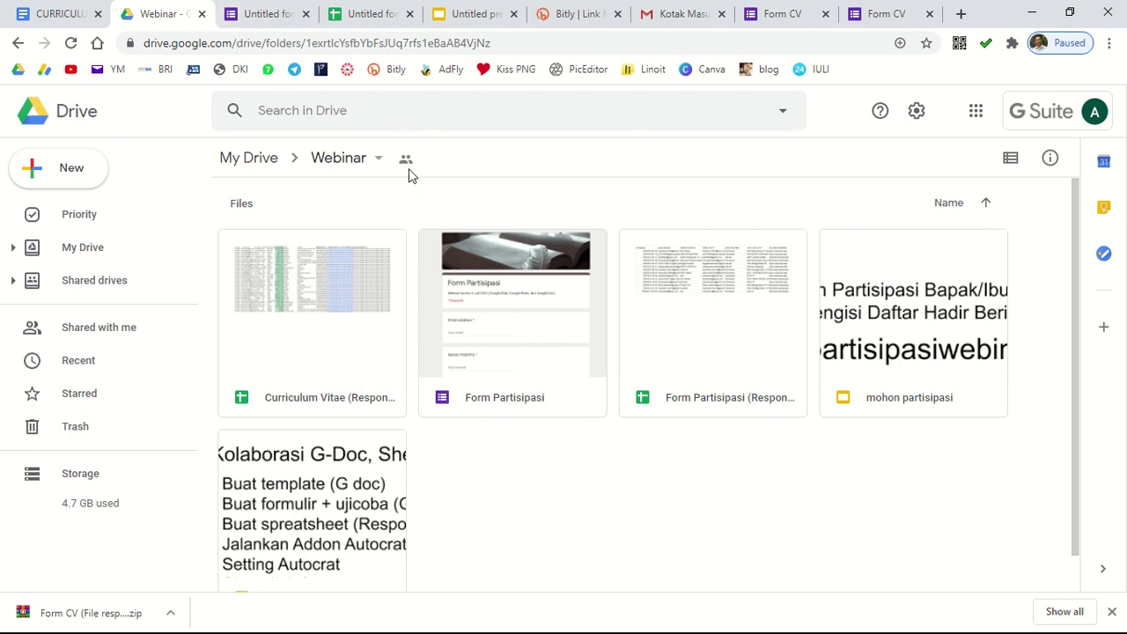
{"action": "left_click", "coordinate": [258, 16]}
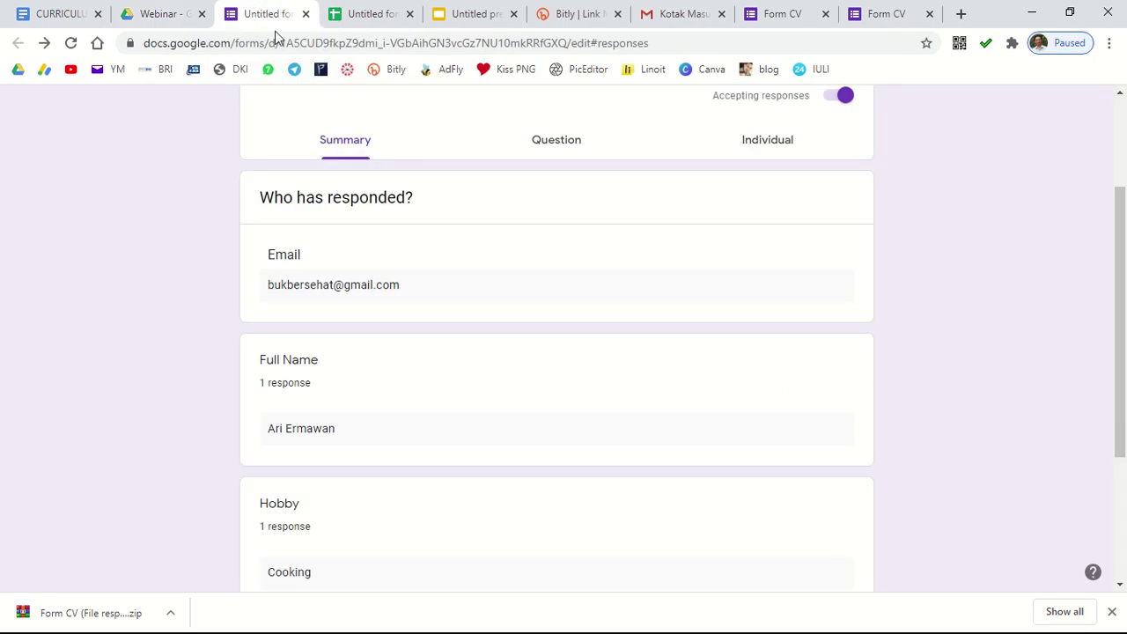
{"action": "scroll", "coordinate": [778, 254], "scroll_direction": "up", "scroll_amount": 2}
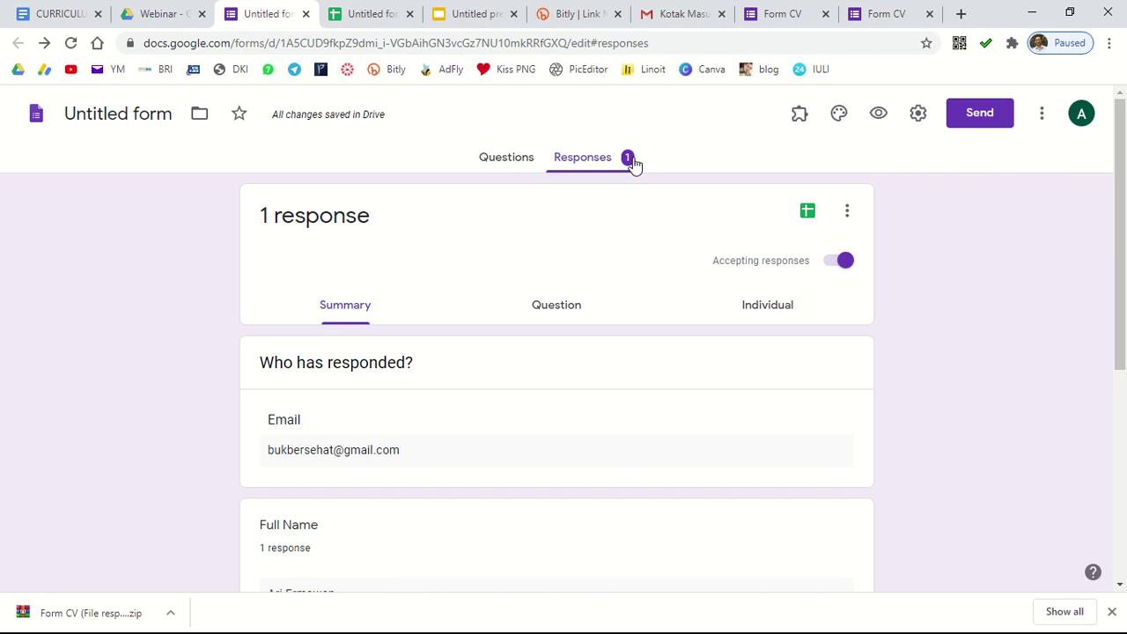
Step: Close the duplicate Form CV page and start another response from the thank-you page
{"action": "left_click", "coordinate": [780, 14]}
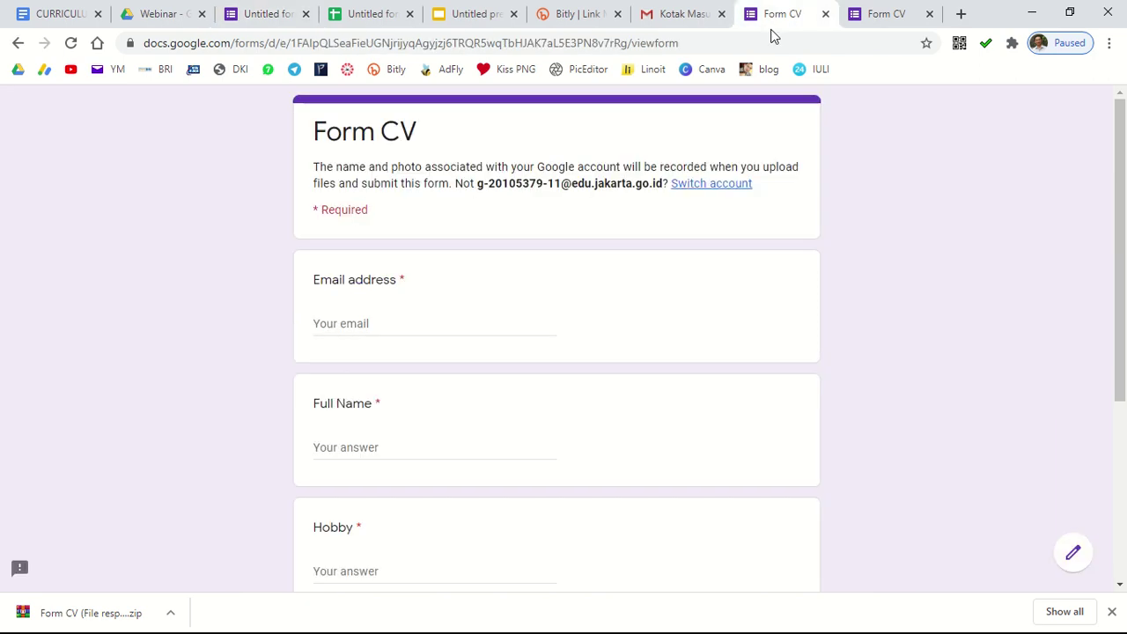
{"action": "left_click", "coordinate": [892, 12]}
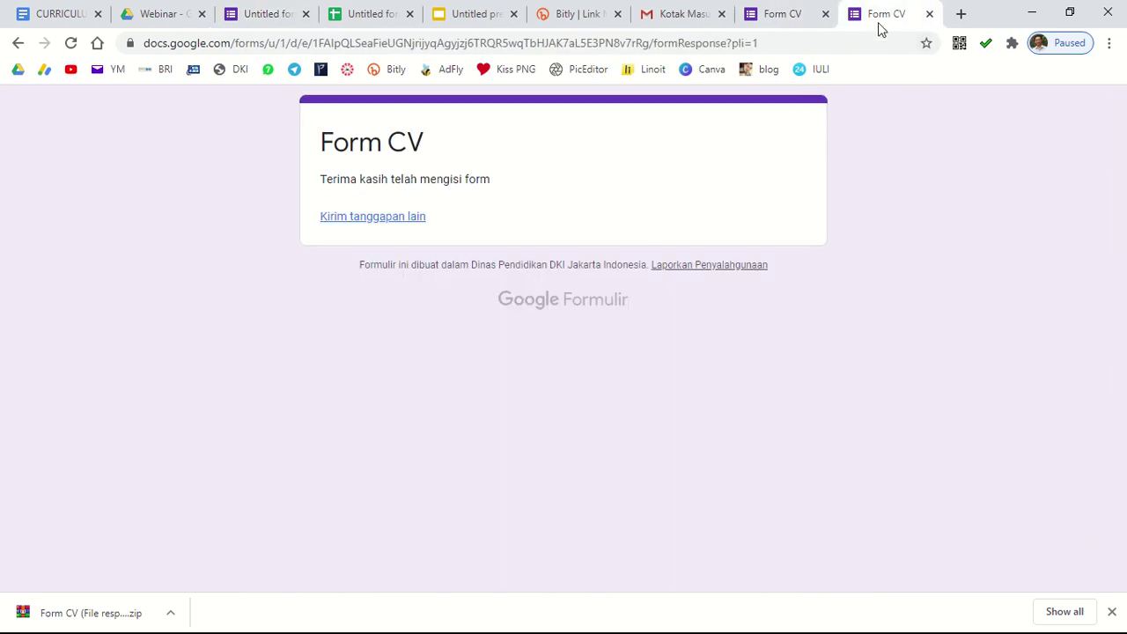
{"action": "left_click", "coordinate": [825, 13]}
{"action": "left_click", "coordinate": [393, 220]}
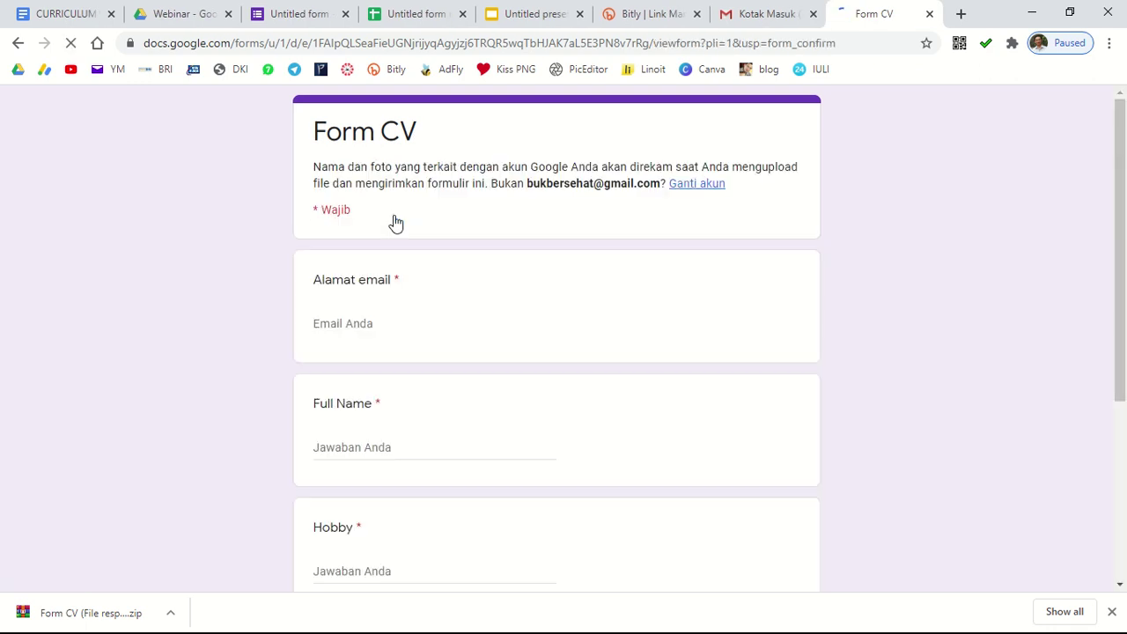
Step: Fill in the respondent's email, the saved full name, and hobby 'aaaa'
{"action": "scroll", "coordinate": [408, 331], "scroll_direction": "down", "scroll_amount": 2}
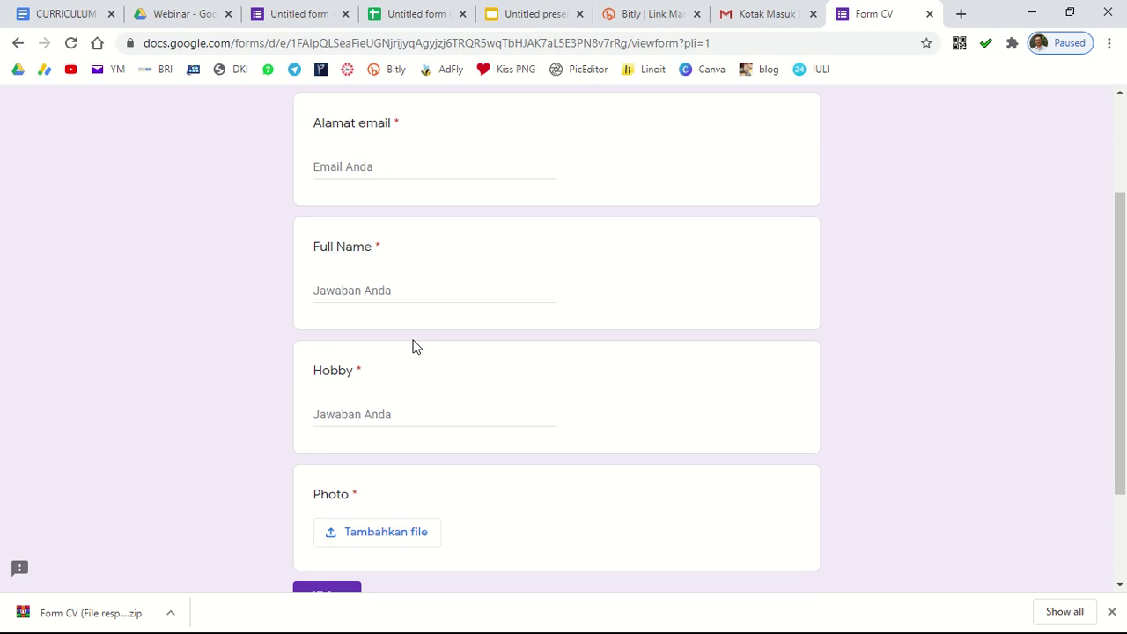
{"action": "scroll", "coordinate": [397, 247], "scroll_direction": "up", "scroll_amount": 1}
{"action": "left_click", "coordinate": [396, 247]}
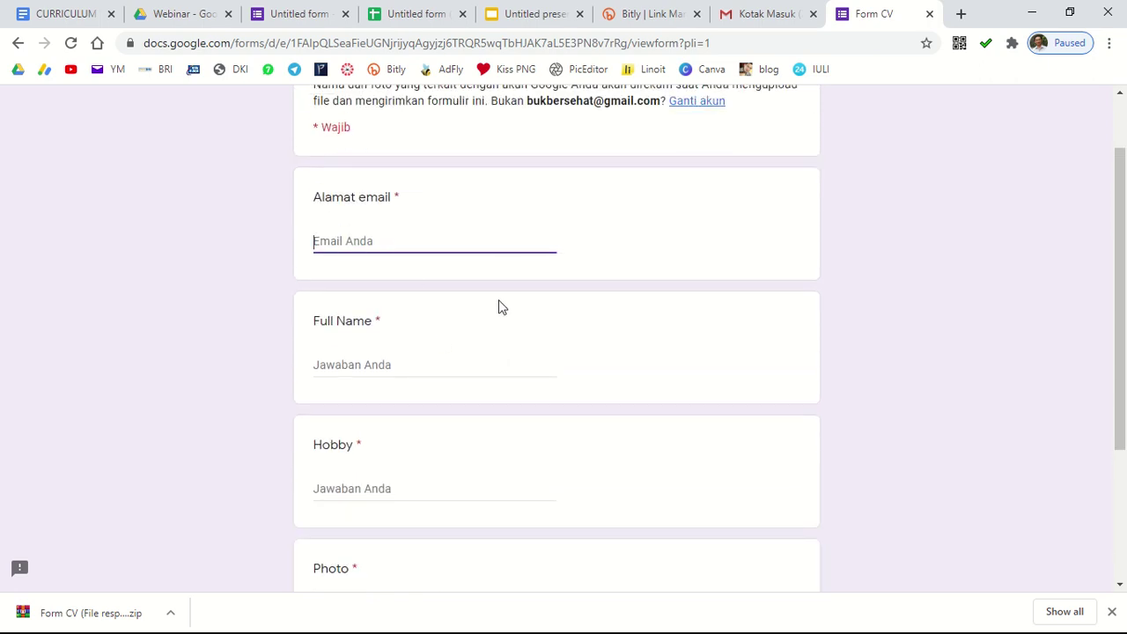
{"action": "scroll", "coordinate": [581, 335], "scroll_direction": "up", "scroll_amount": 1}
{"action": "type", "text": "A"}
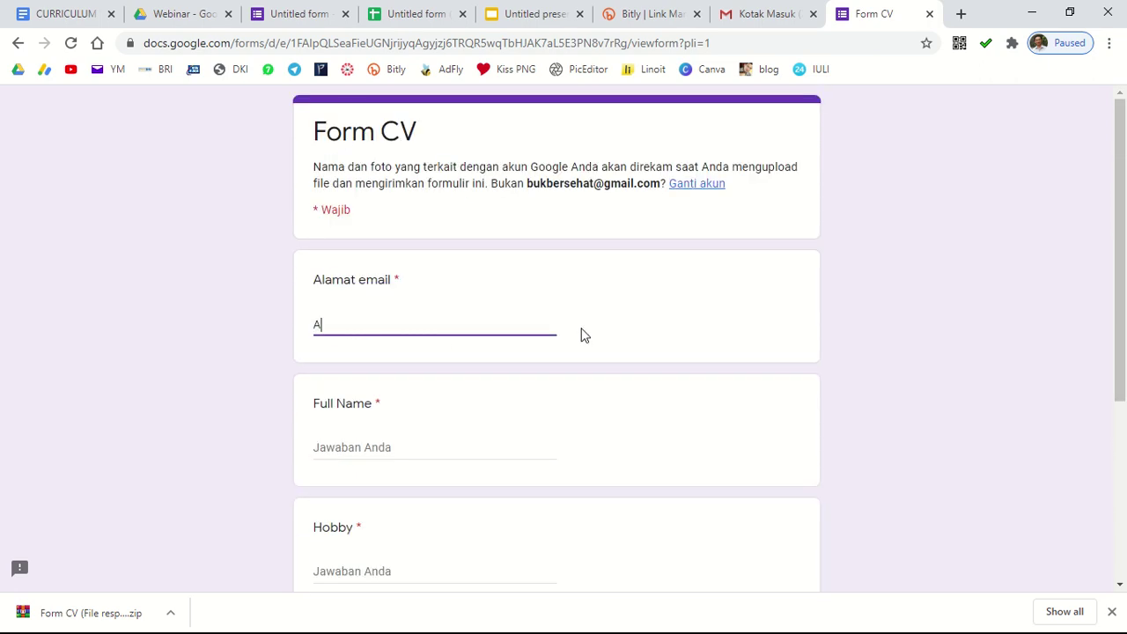
{"action": "key", "text": "BackSpace"}
{"action": "scroll", "coordinate": [444, 369], "scroll_direction": "down", "scroll_amount": 2}
{"action": "left_click", "coordinate": [393, 292]}
{"action": "left_click", "coordinate": [380, 326]}
{"action": "left_click", "coordinate": [380, 405]}
{"action": "type", "text": "aaaa"}
{"action": "scroll", "coordinate": [436, 424], "scroll_direction": "down", "scroll_amount": 2}
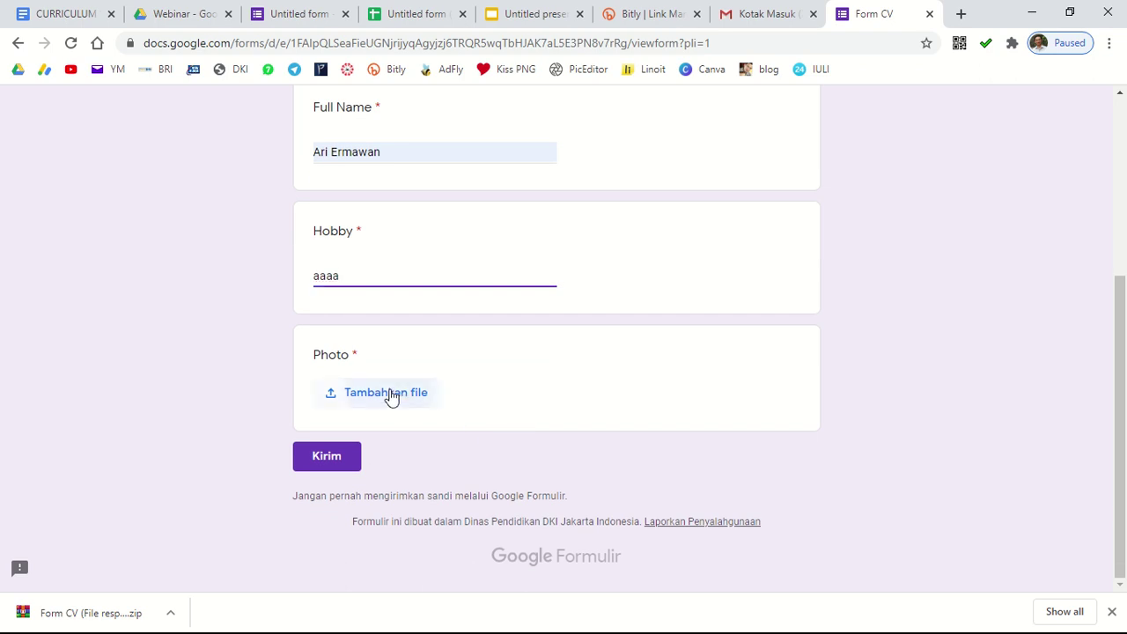
Step: Attach the portrait photo from My Drive > Classroom > KELAS VI A VI A and submit the response
{"action": "left_click", "coordinate": [390, 396]}
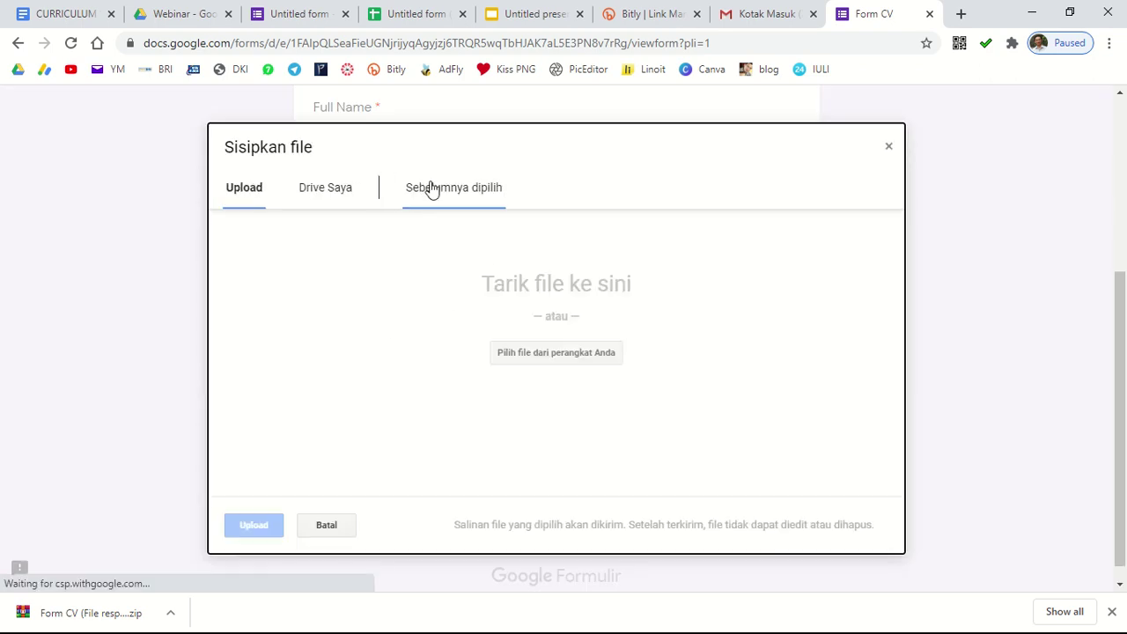
{"action": "left_click", "coordinate": [328, 190]}
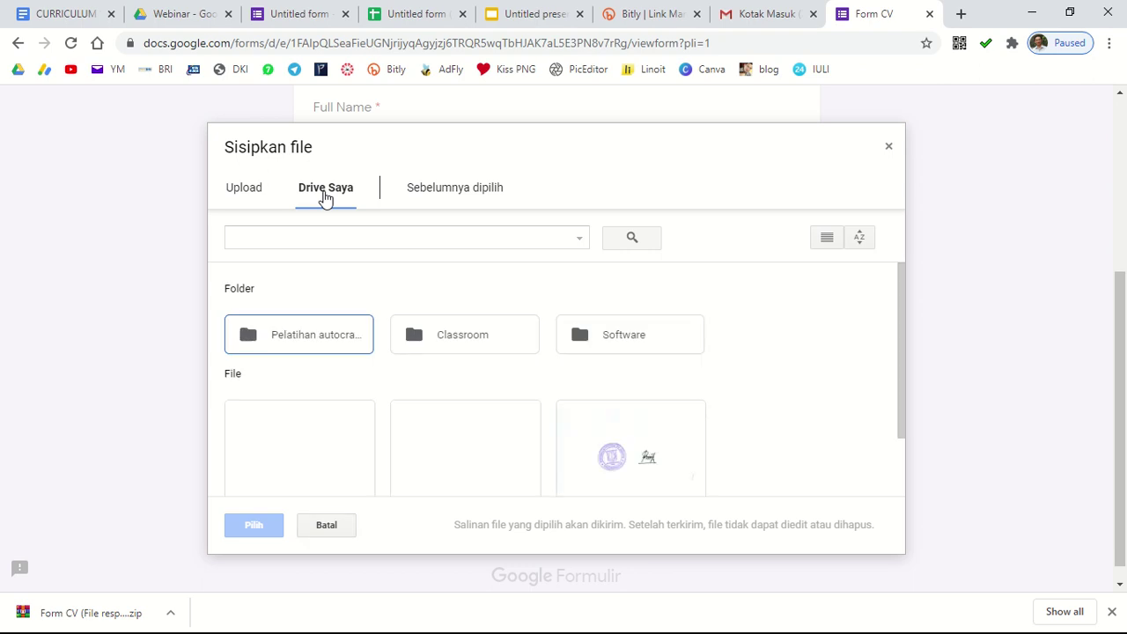
{"action": "double_click", "coordinate": [453, 342]}
{"action": "double_click", "coordinate": [303, 354]}
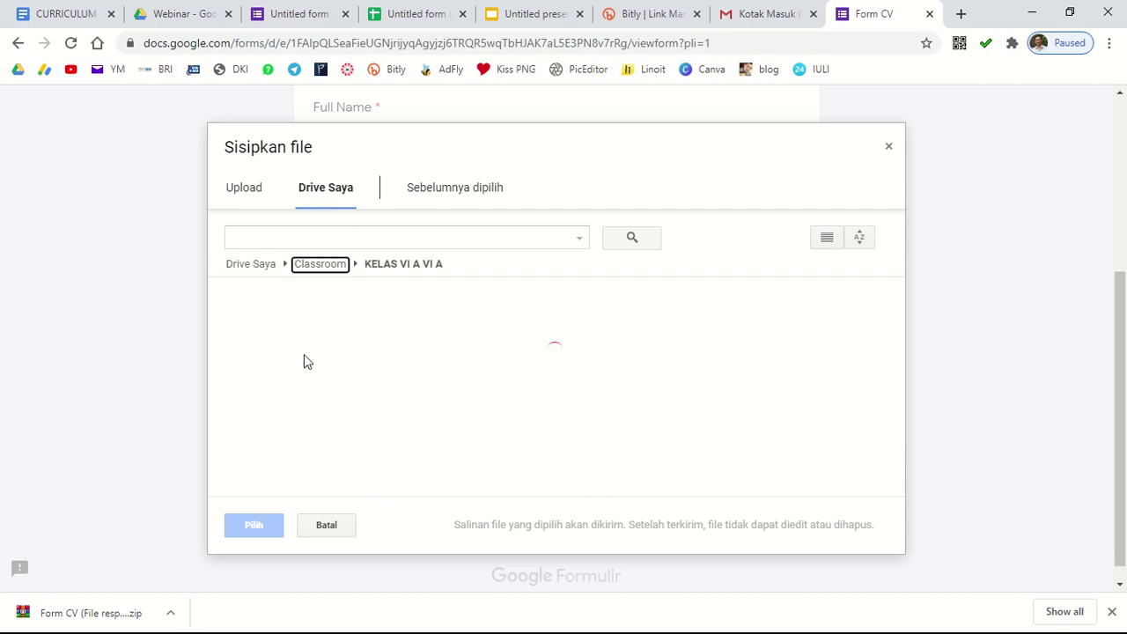
{"action": "left_click", "coordinate": [308, 398]}
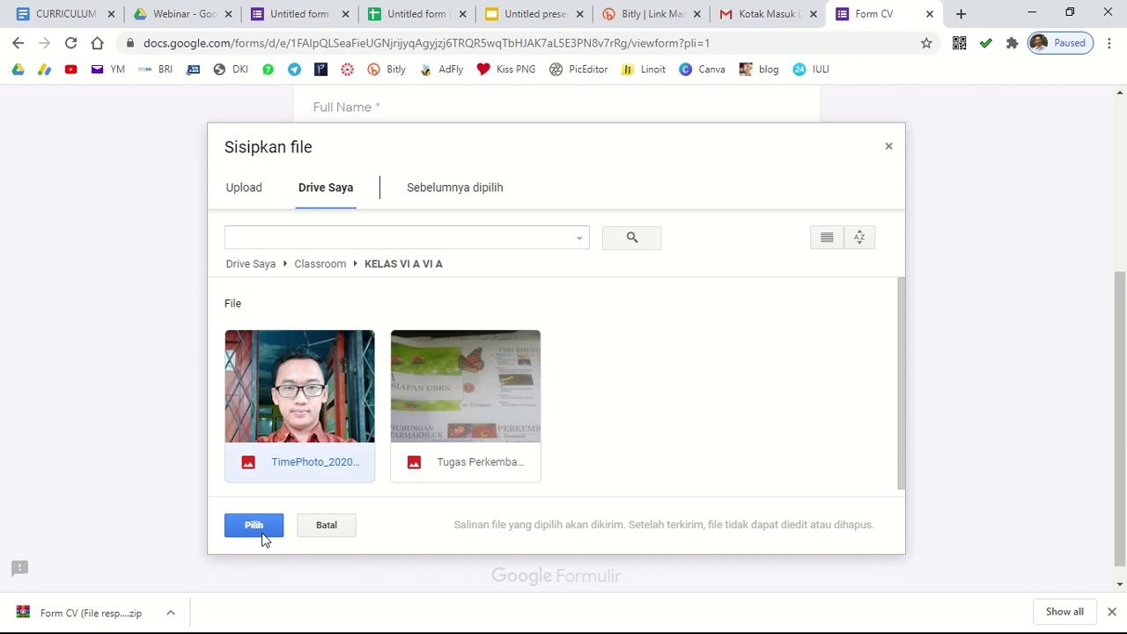
{"action": "left_click", "coordinate": [258, 528]}
{"action": "left_click", "coordinate": [317, 470]}
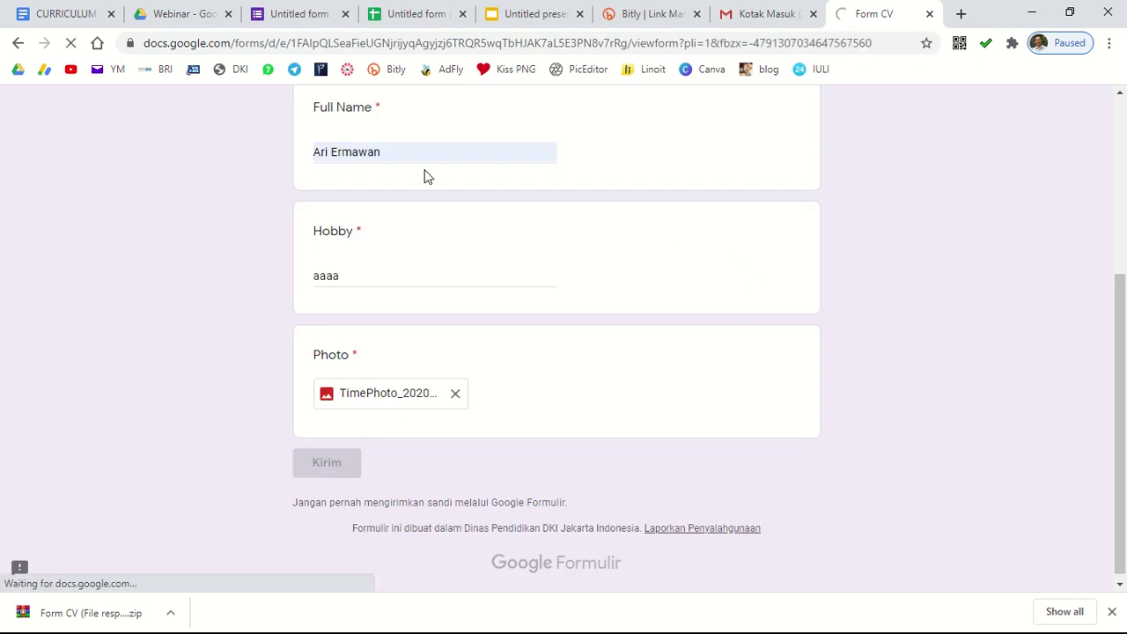
{"action": "scroll", "coordinate": [702, 299], "scroll_direction": "up", "scroll_amount": 4}
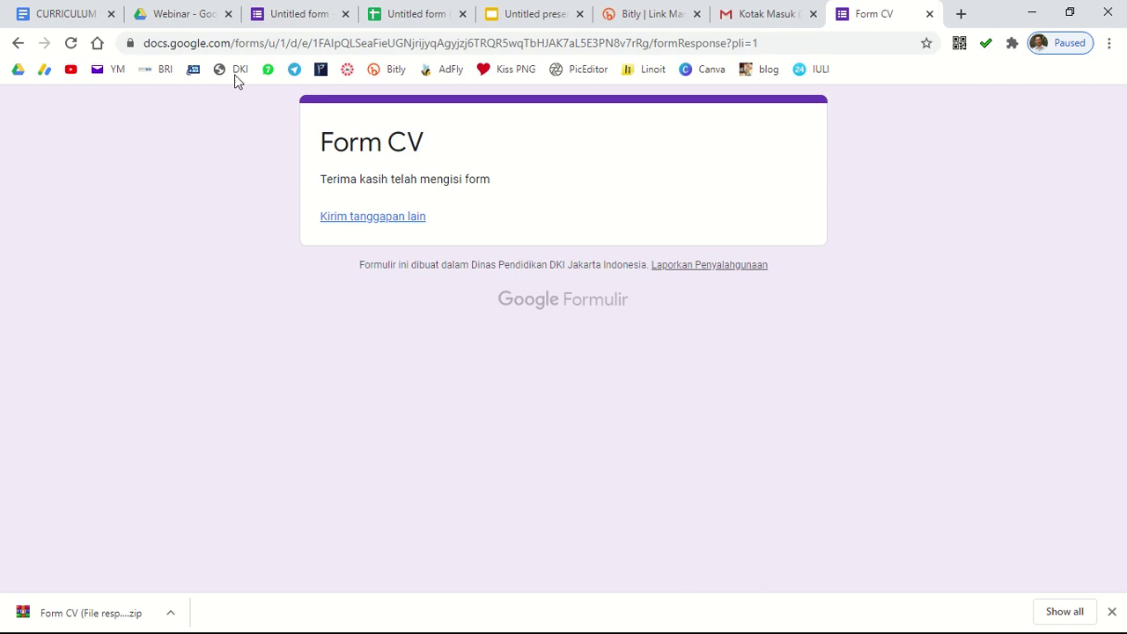
Step: Reload the Webinar Drive folder and open 'Untitled form (File responses)' to see the two CV PDFs
{"action": "left_click", "coordinate": [180, 28]}
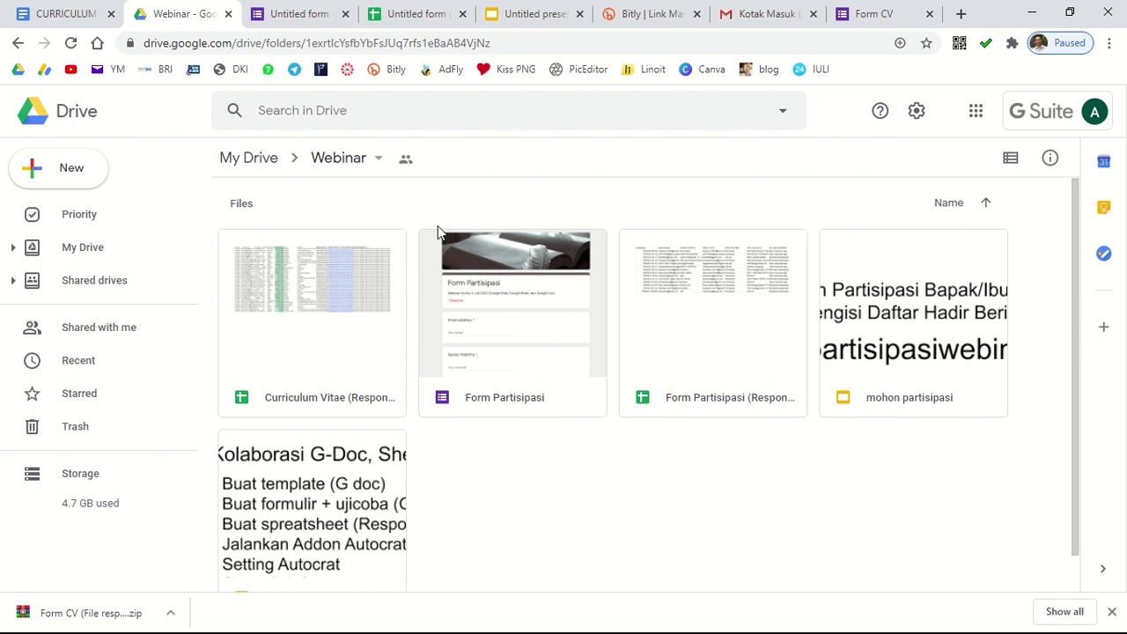
{"action": "left_click", "coordinate": [70, 44]}
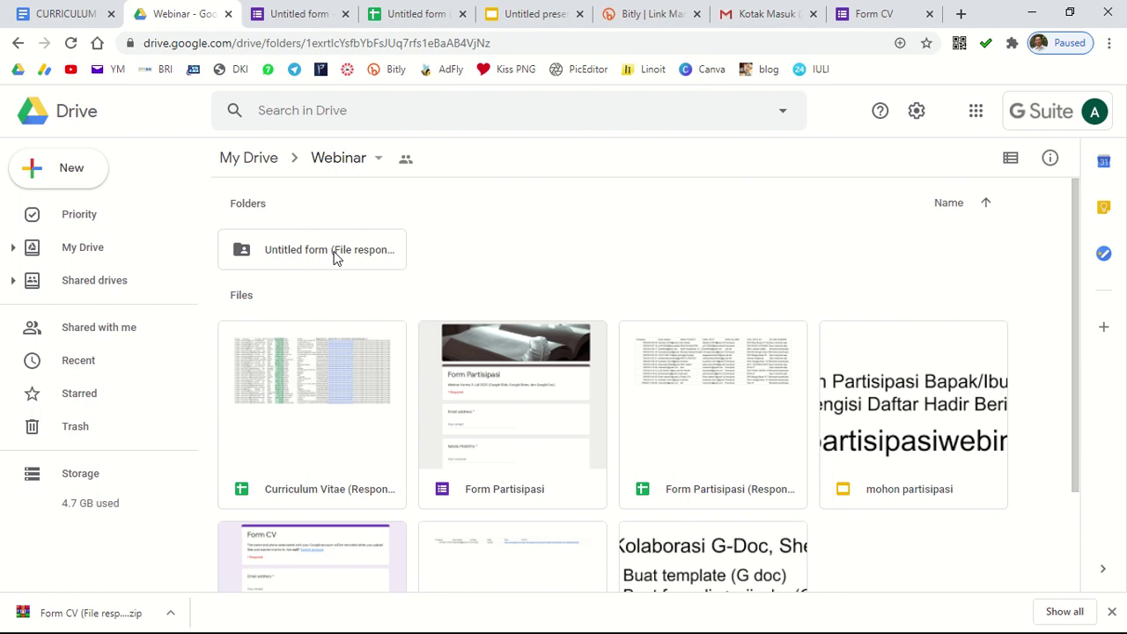
{"action": "double_click", "coordinate": [334, 251]}
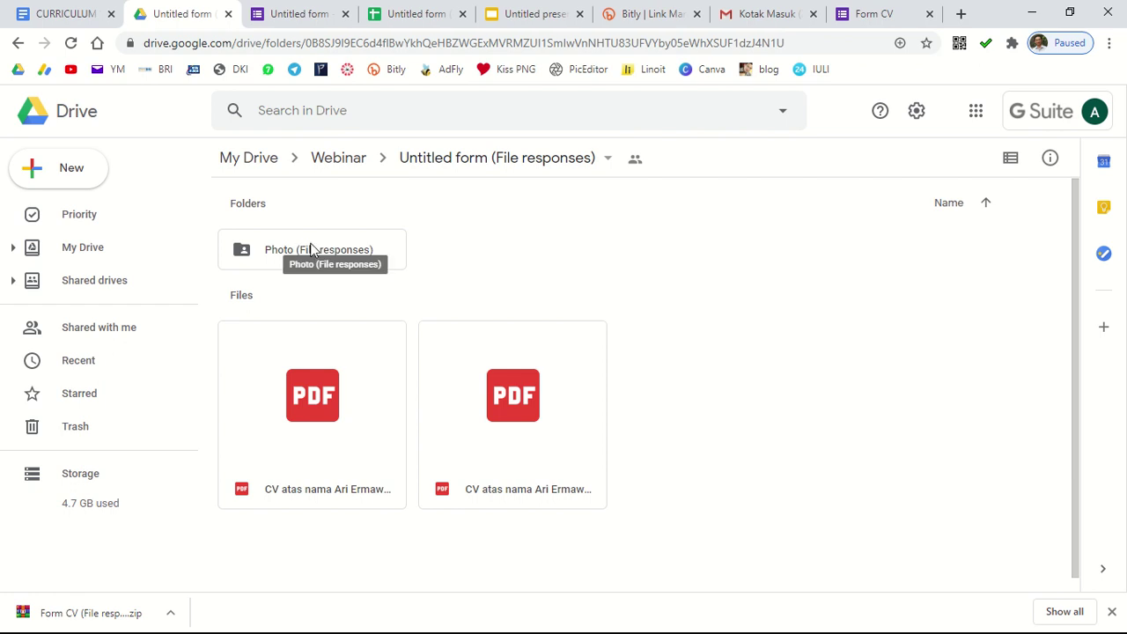
{"action": "right_click", "coordinate": [310, 249]}
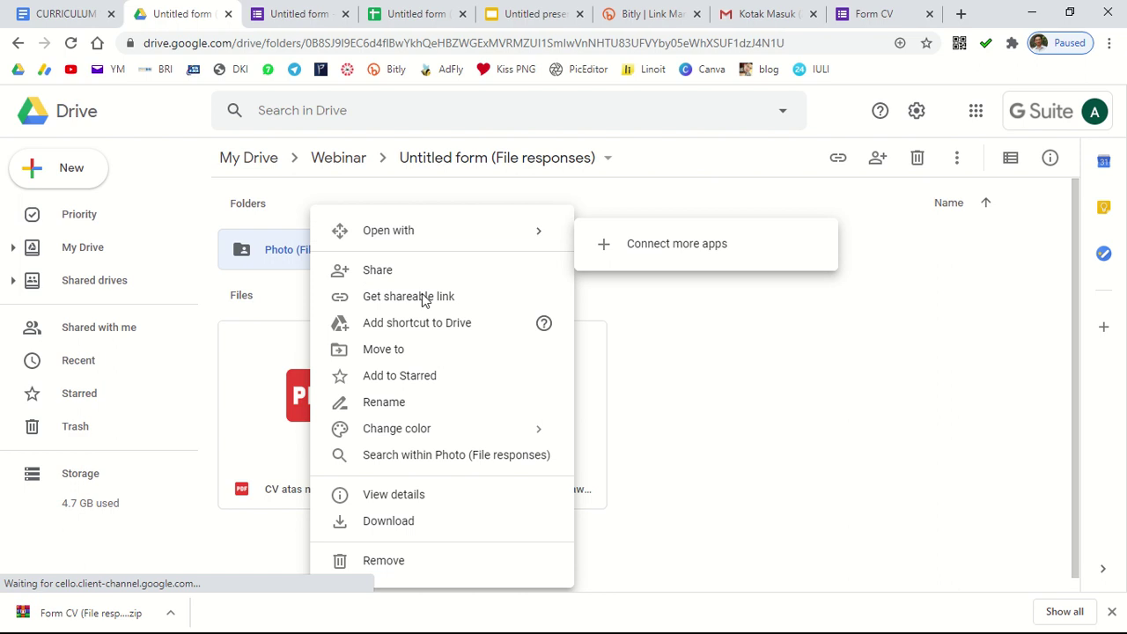
{"action": "key", "text": "Escape"}
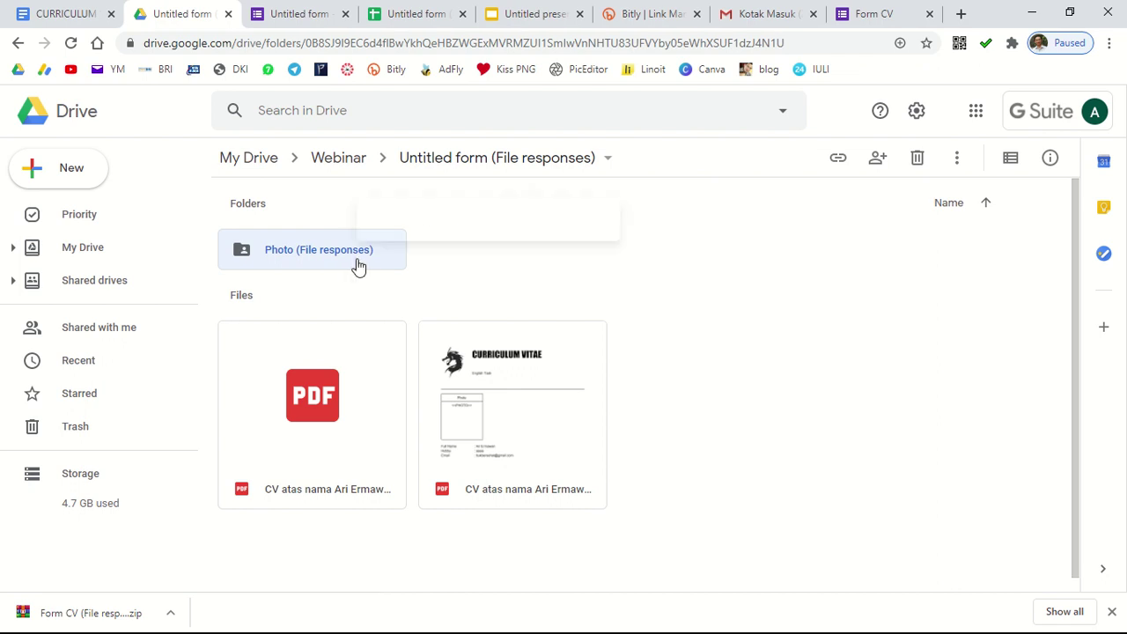
Step: After retries and a page reload, bring up Share for the Photo (File responses) folder
{"action": "right_click", "coordinate": [357, 263]}
{"action": "left_click", "coordinate": [423, 273]}
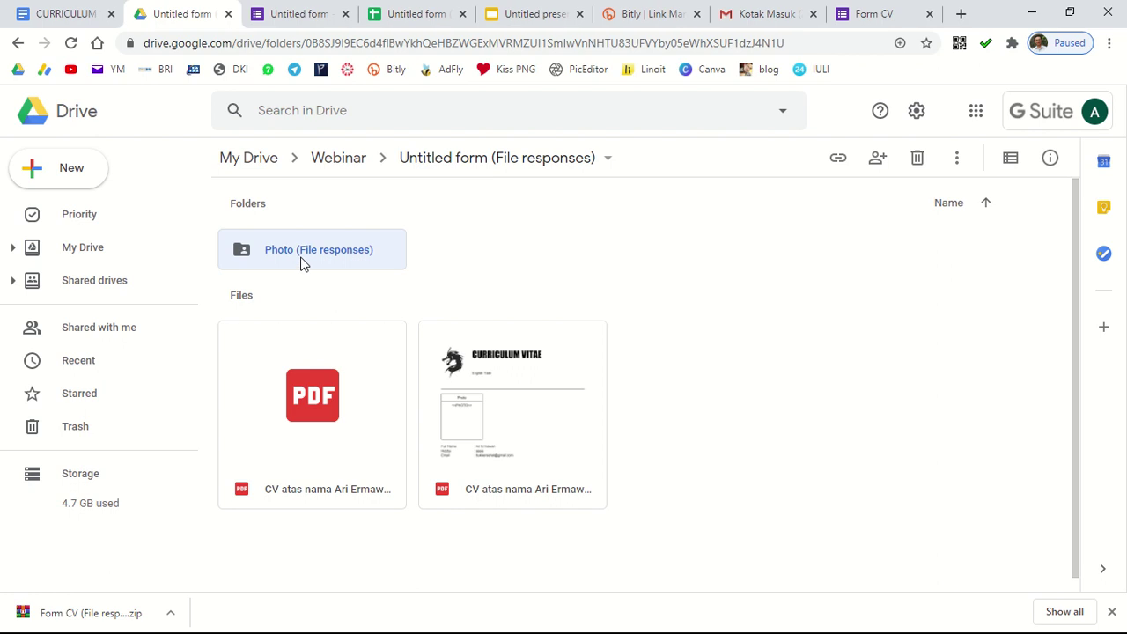
{"action": "right_click", "coordinate": [300, 263]}
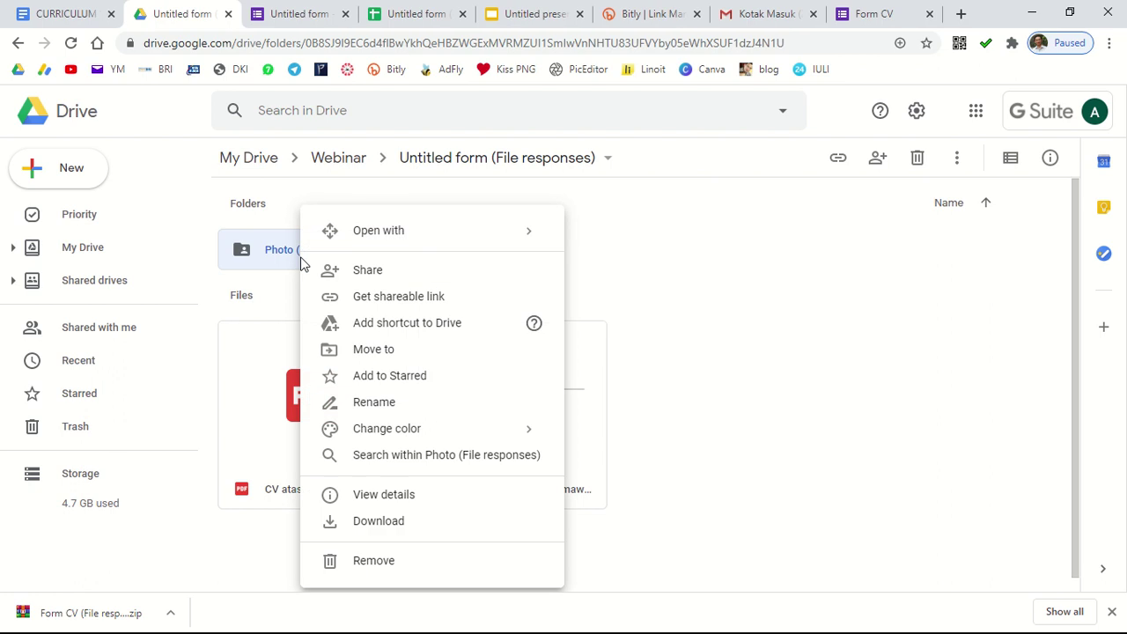
{"action": "left_click", "coordinate": [488, 271]}
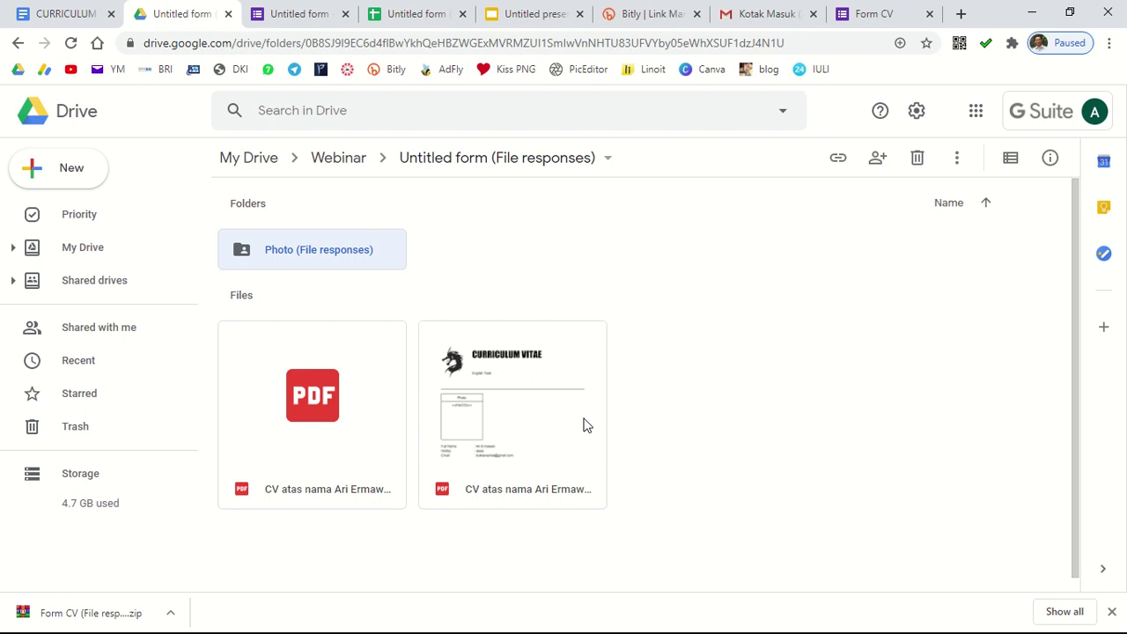
{"action": "scroll", "coordinate": [384, 258], "scroll_direction": "down", "scroll_amount": 1}
{"action": "scroll", "coordinate": [349, 256], "scroll_direction": "up", "scroll_amount": 1}
{"action": "left_click", "coordinate": [72, 44]}
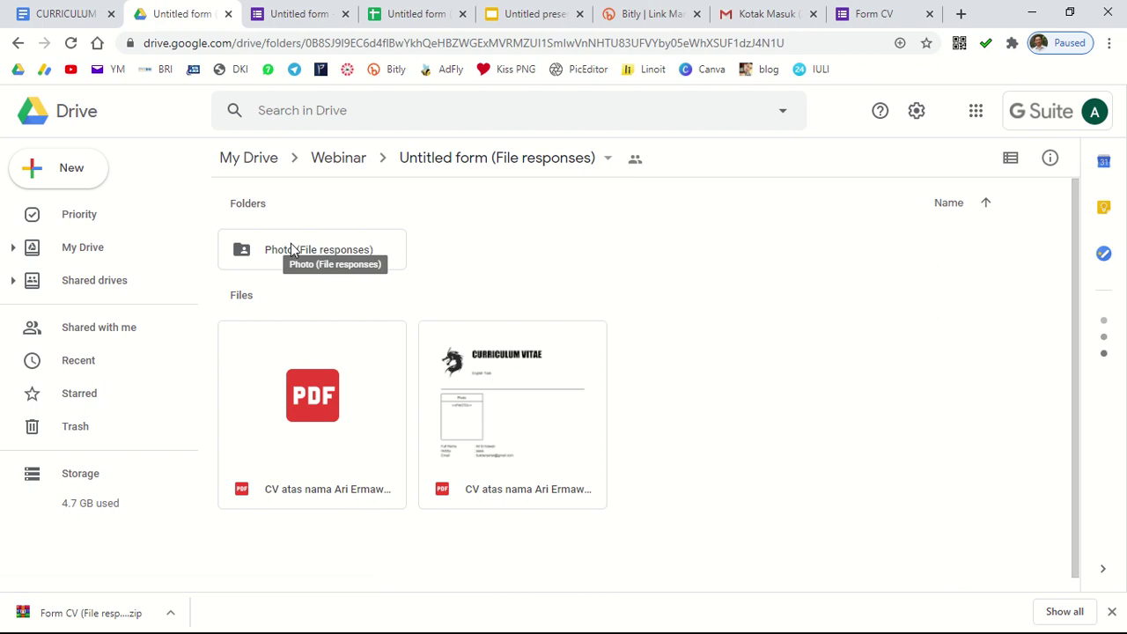
{"action": "left_click", "coordinate": [241, 253]}
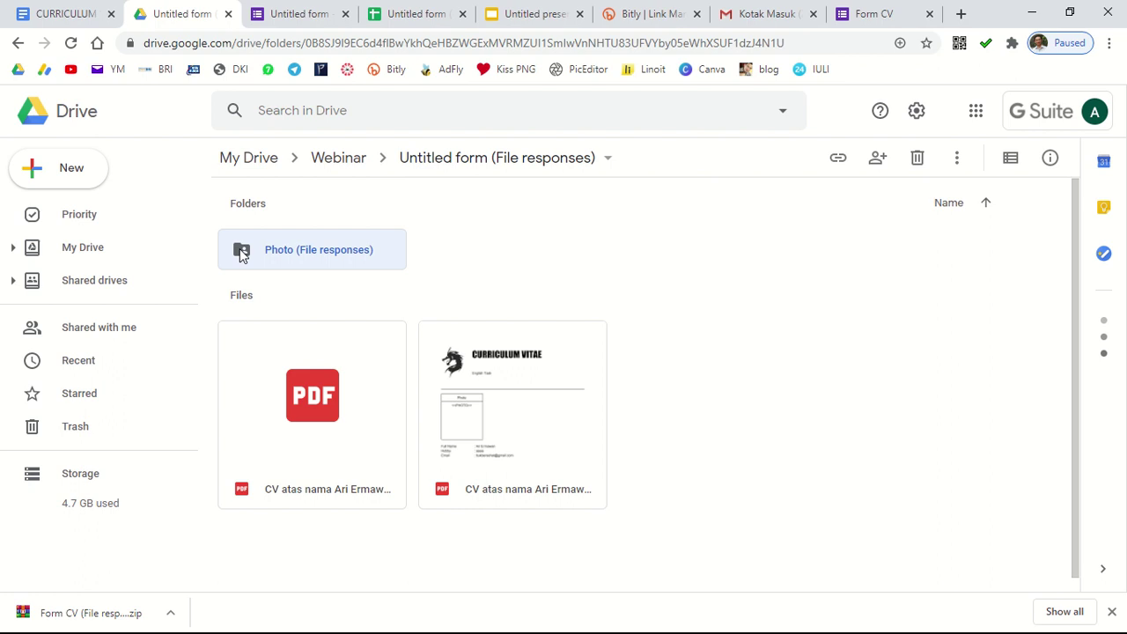
{"action": "left_click", "coordinate": [958, 161]}
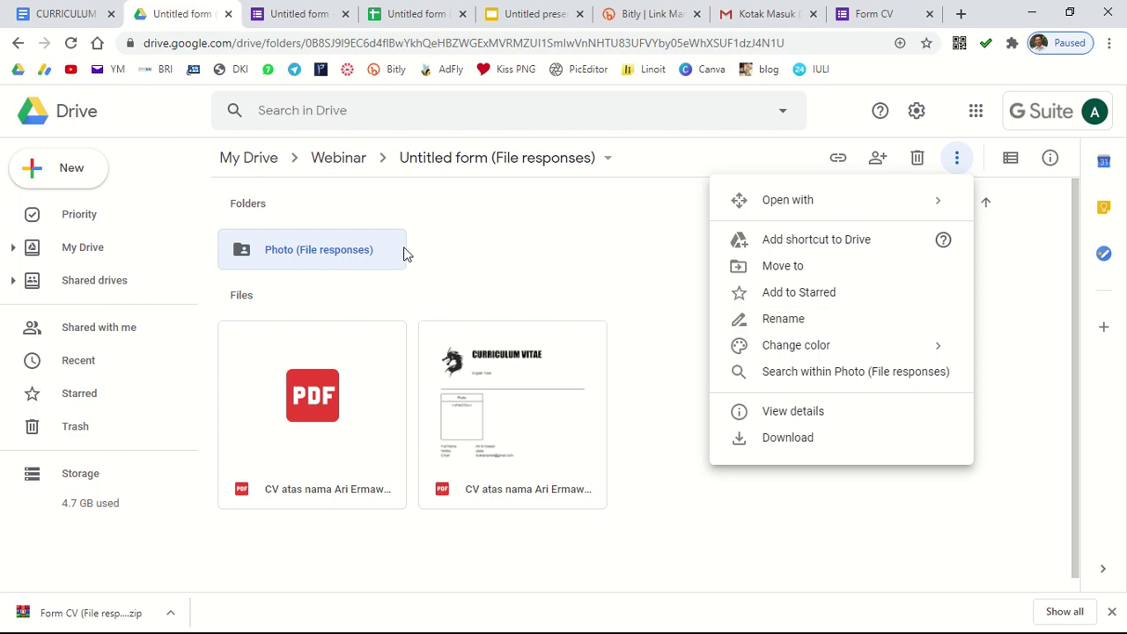
{"action": "right_click", "coordinate": [326, 249]}
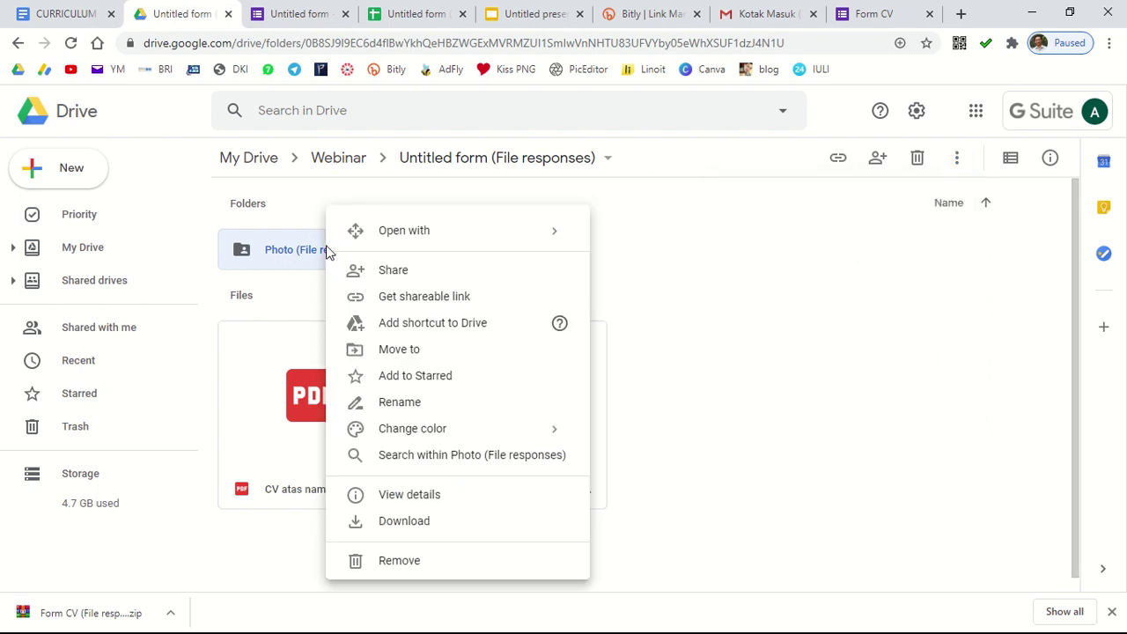
{"action": "left_click", "coordinate": [394, 275]}
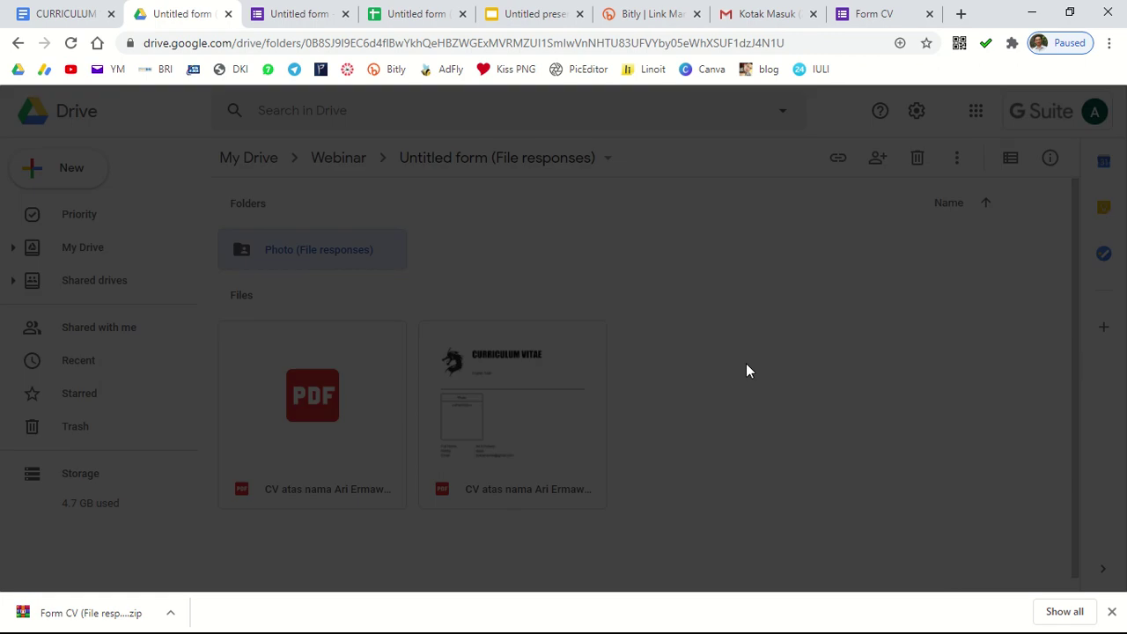
Step: Set the Photo (File responses) folder link to 'Anyone with the link' with Editor access
{"action": "left_click", "coordinate": [336, 476]}
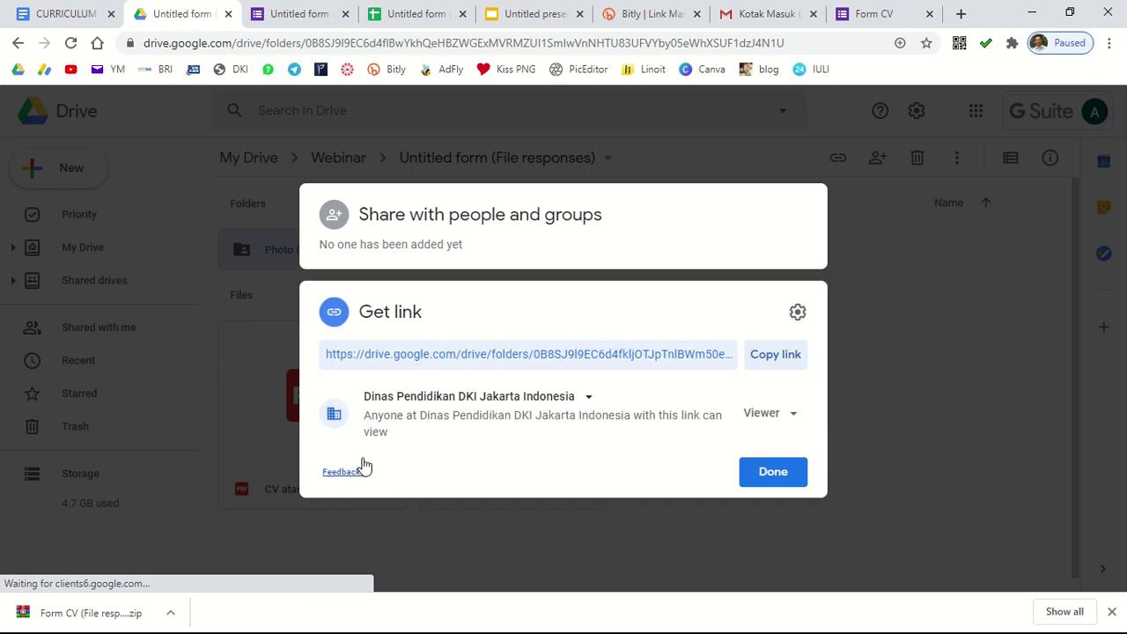
{"action": "left_click", "coordinate": [459, 405]}
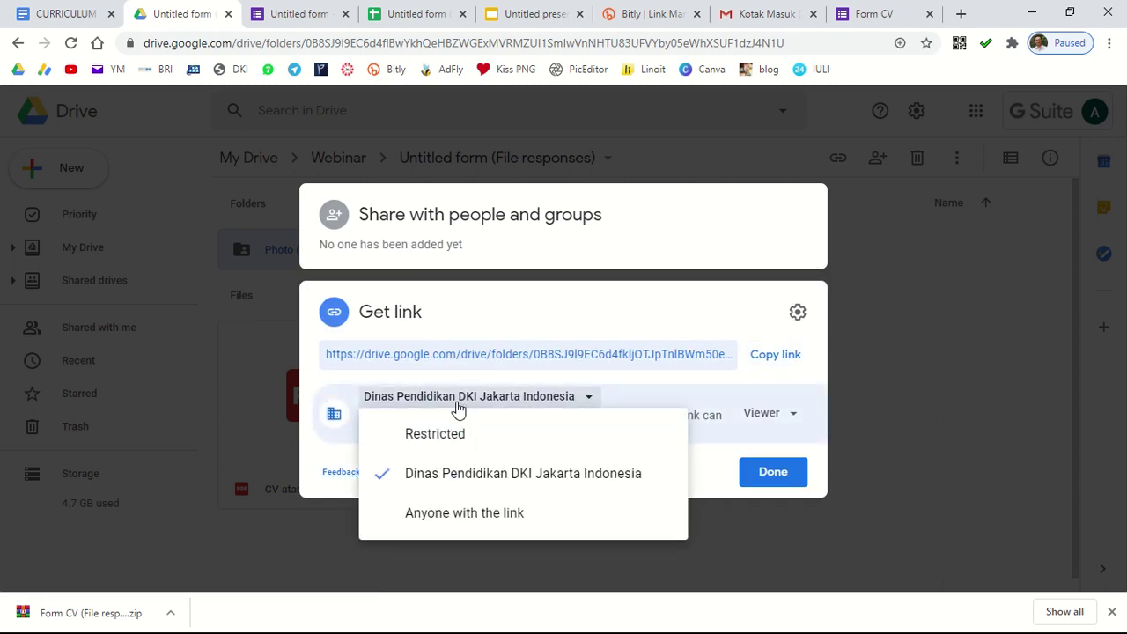
{"action": "left_click", "coordinate": [453, 513]}
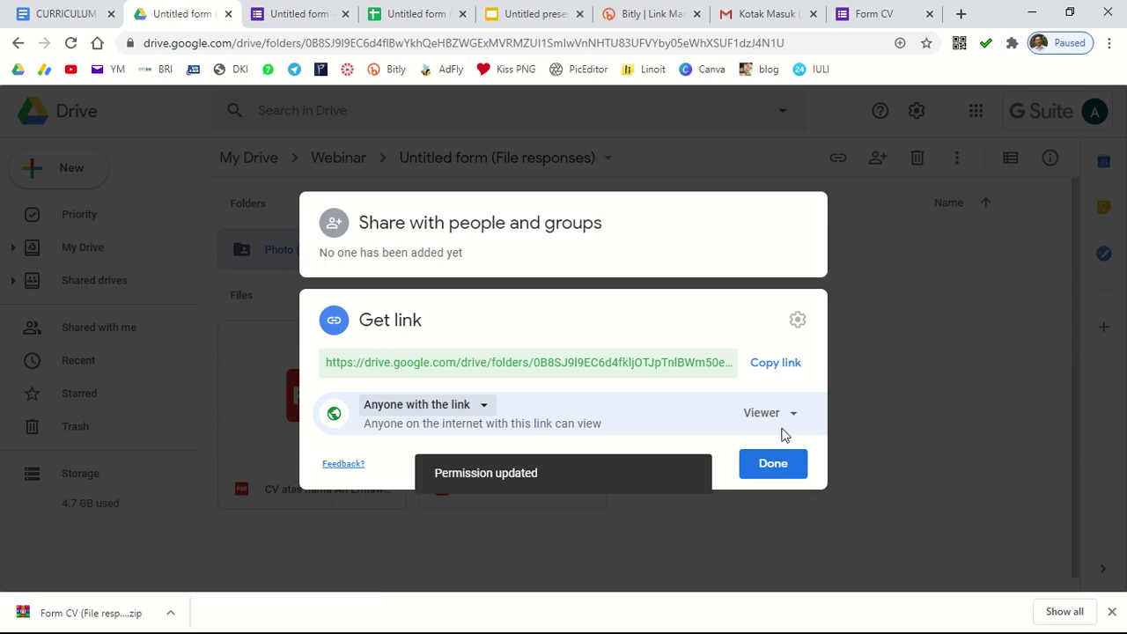
{"action": "left_click", "coordinate": [782, 427]}
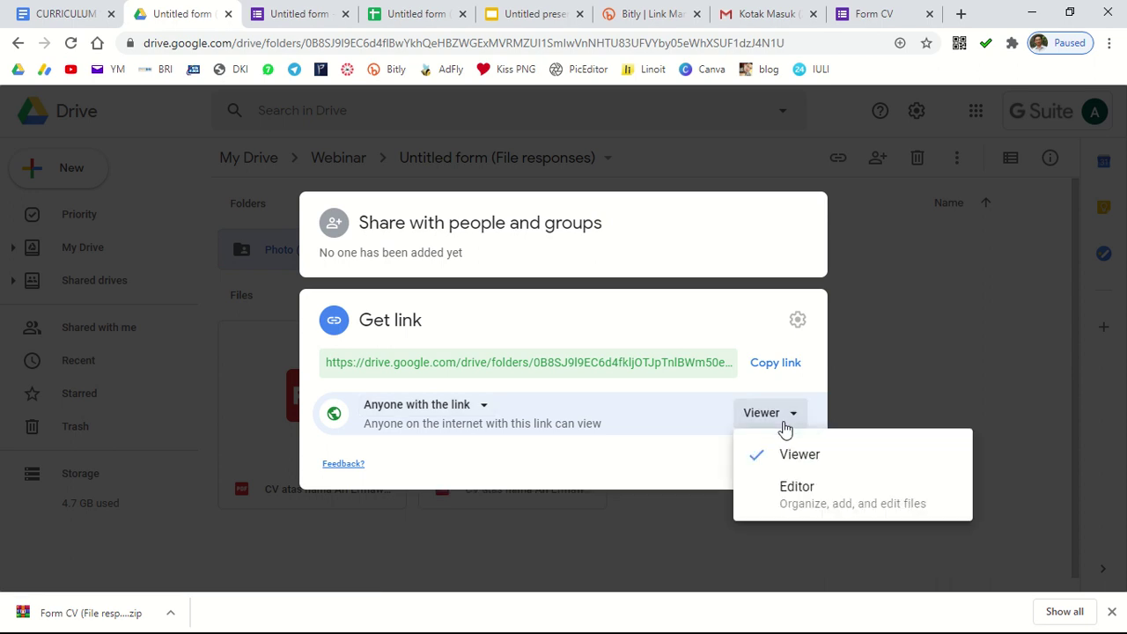
{"action": "left_click", "coordinate": [803, 486]}
{"action": "left_click", "coordinate": [782, 467]}
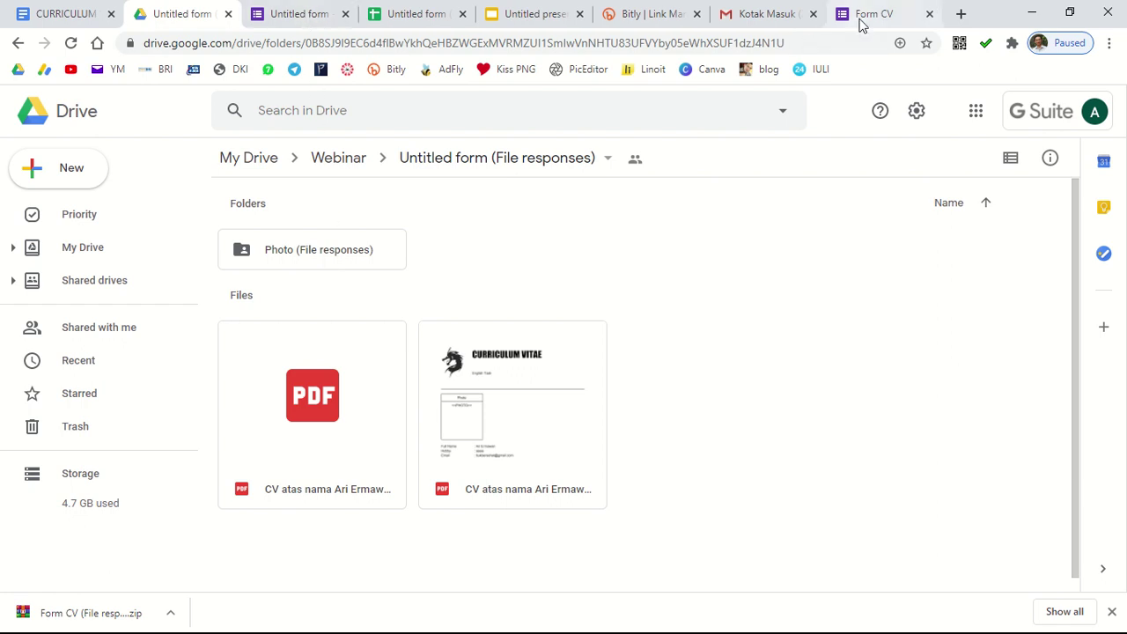
Step: Check the responses spreadsheet, then begin another Form CV response
{"action": "left_click", "coordinate": [401, 13]}
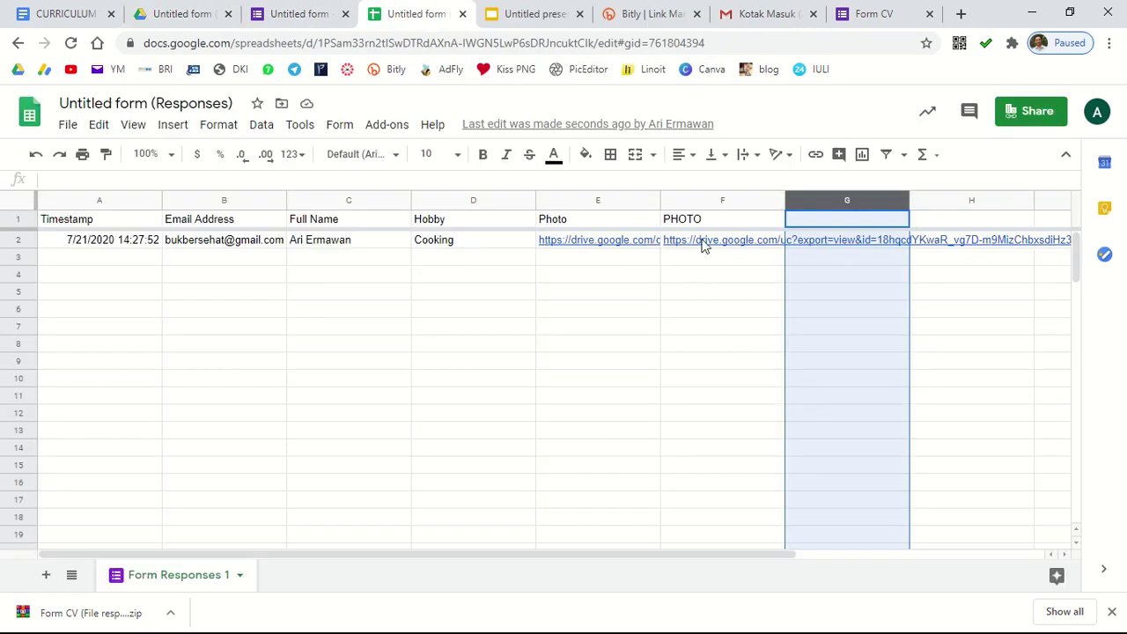
{"action": "mouse_move", "coordinate": [704, 247]}
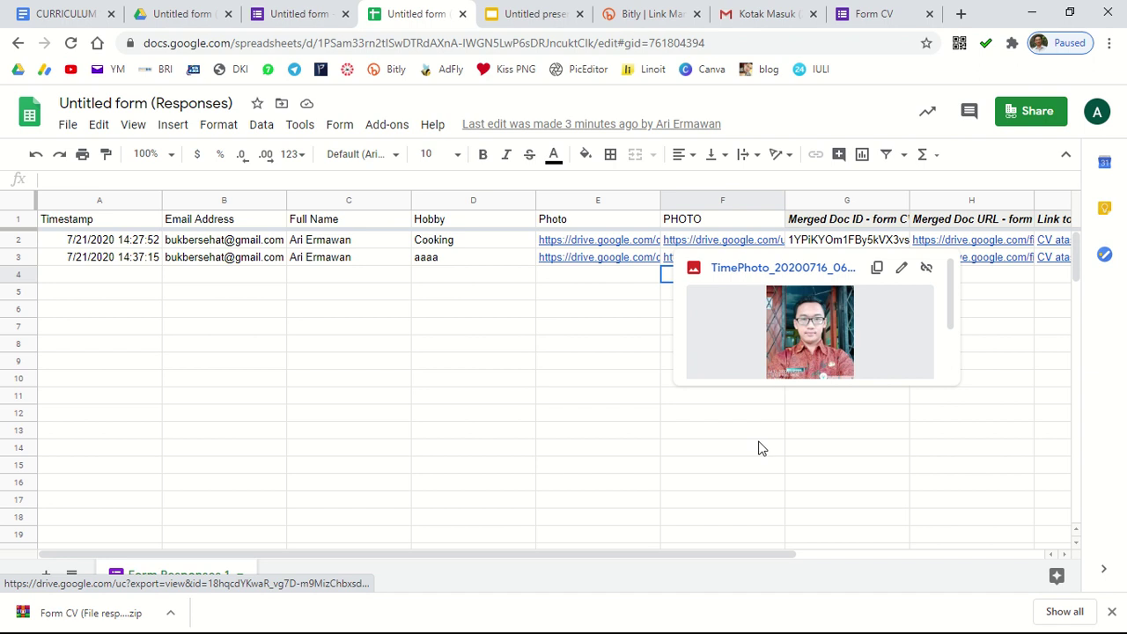
{"action": "left_click", "coordinate": [875, 14]}
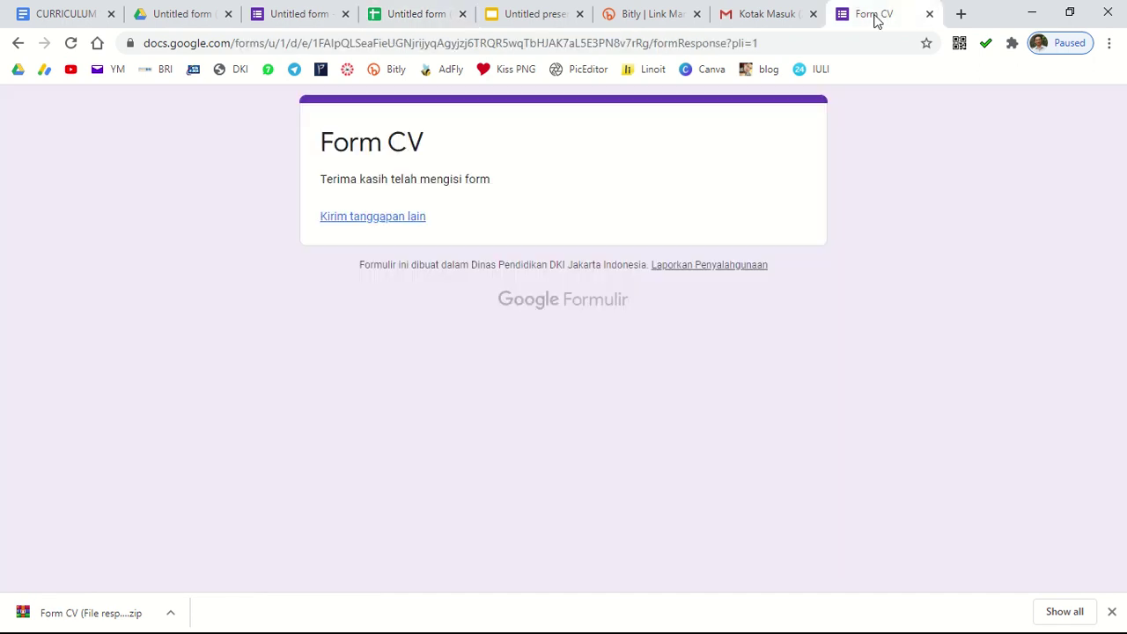
{"action": "left_click", "coordinate": [374, 220]}
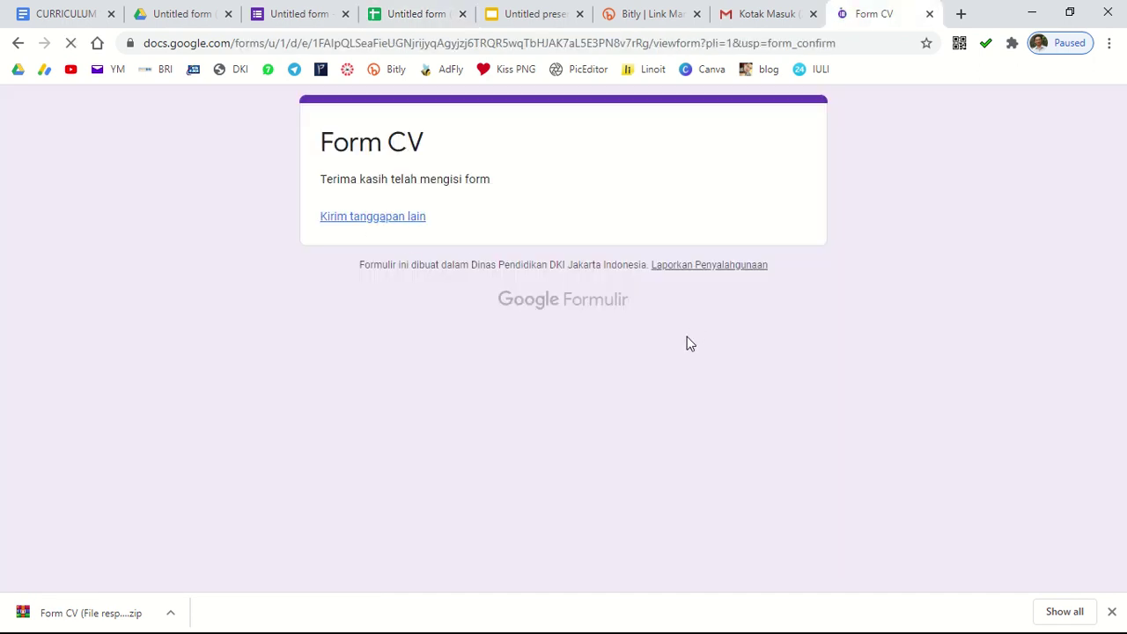
Step: Fill in the respondent's email, the suggested full name, and hobby 'makan'
{"action": "left_click", "coordinate": [421, 326]}
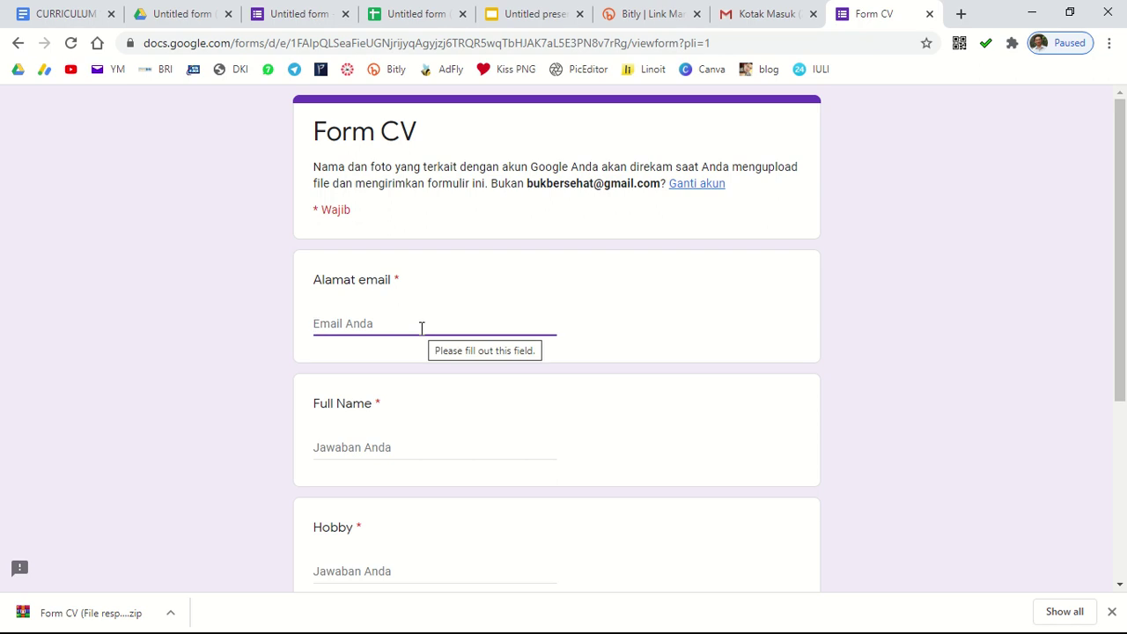
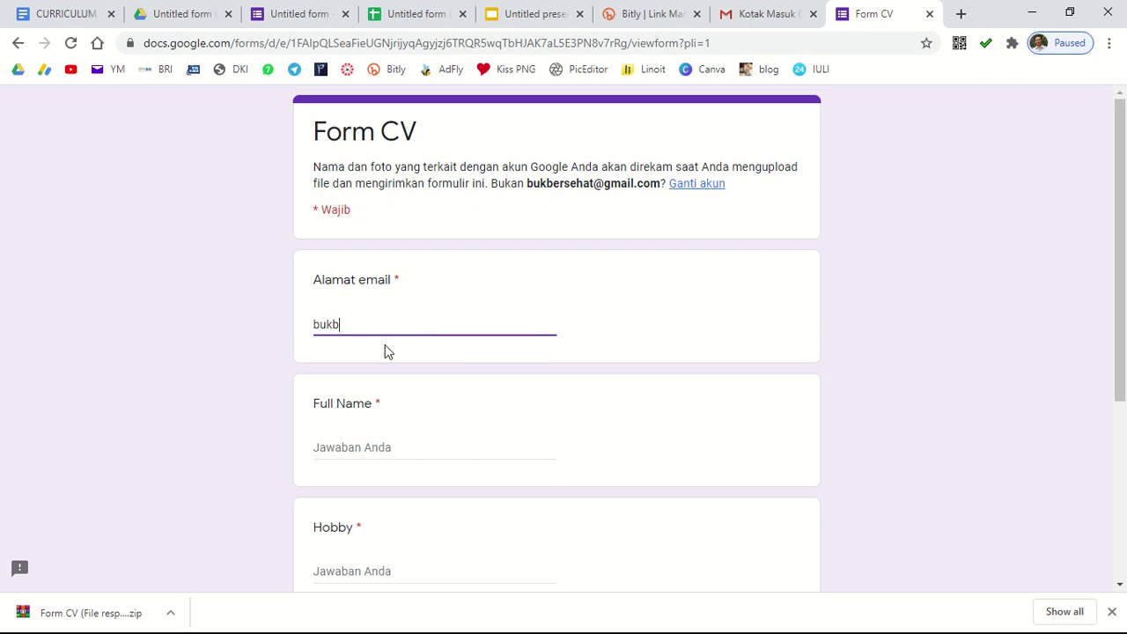
{"action": "left_click", "coordinate": [343, 448]}
{"action": "left_click", "coordinate": [357, 490]}
{"action": "scroll", "coordinate": [375, 546], "scroll_direction": "down", "scroll_amount": 2}
{"action": "left_click", "coordinate": [403, 408]}
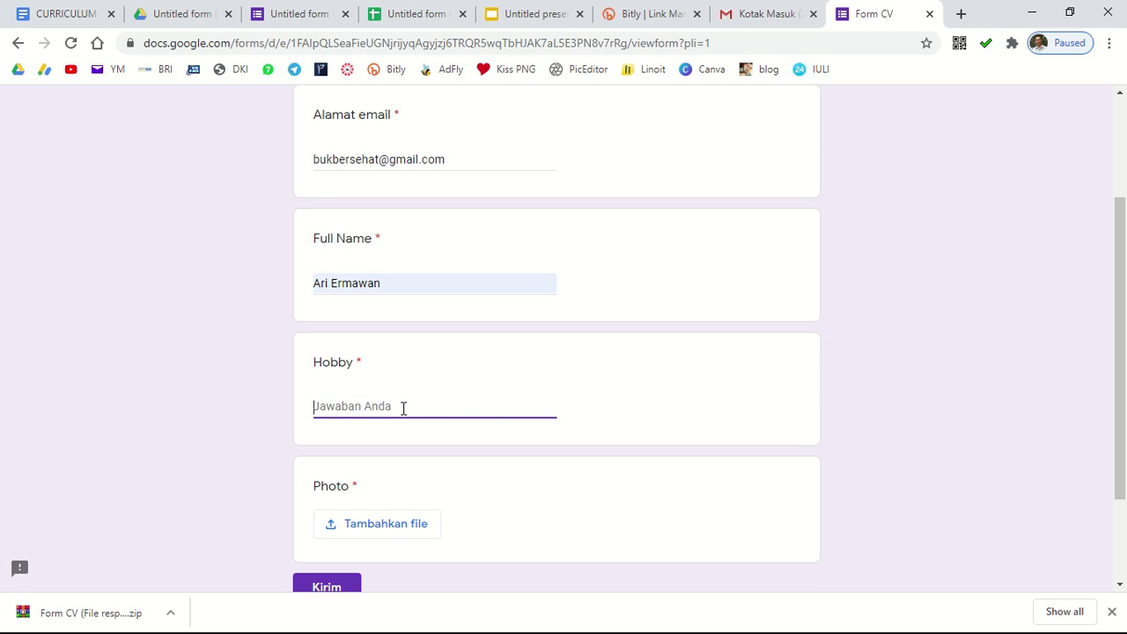
{"action": "type", "text": "makan"}
Step: Attach the portrait photo from the Classroom > KELAS VI A VI A Drive folder and submit the response
{"action": "scroll", "coordinate": [401, 414], "scroll_direction": "down", "scroll_amount": 2}
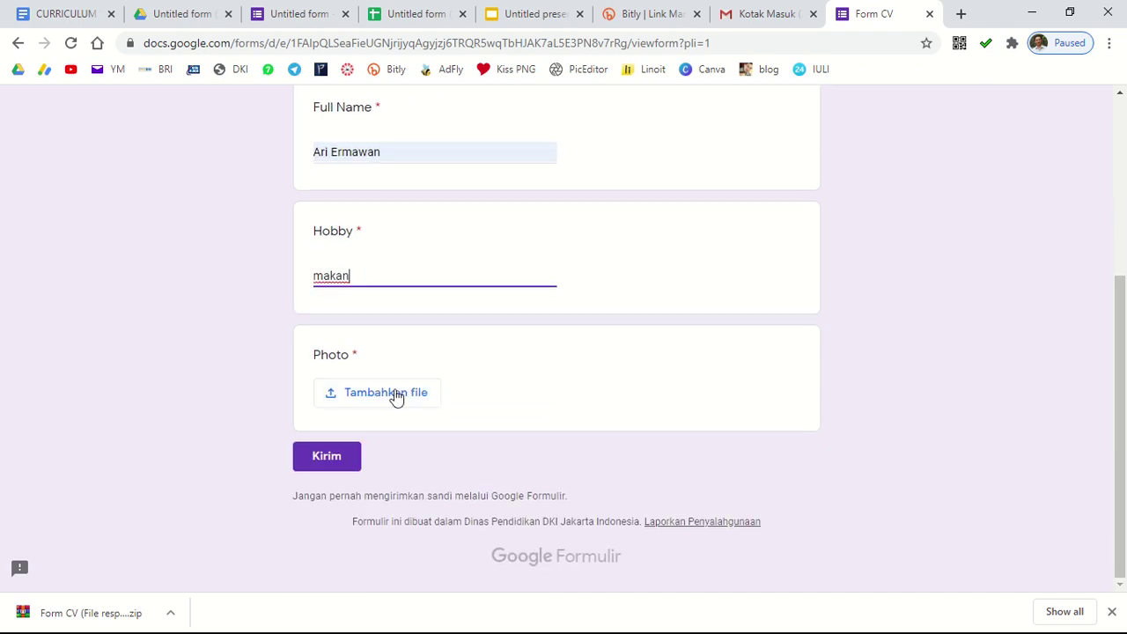
{"action": "left_click", "coordinate": [394, 390]}
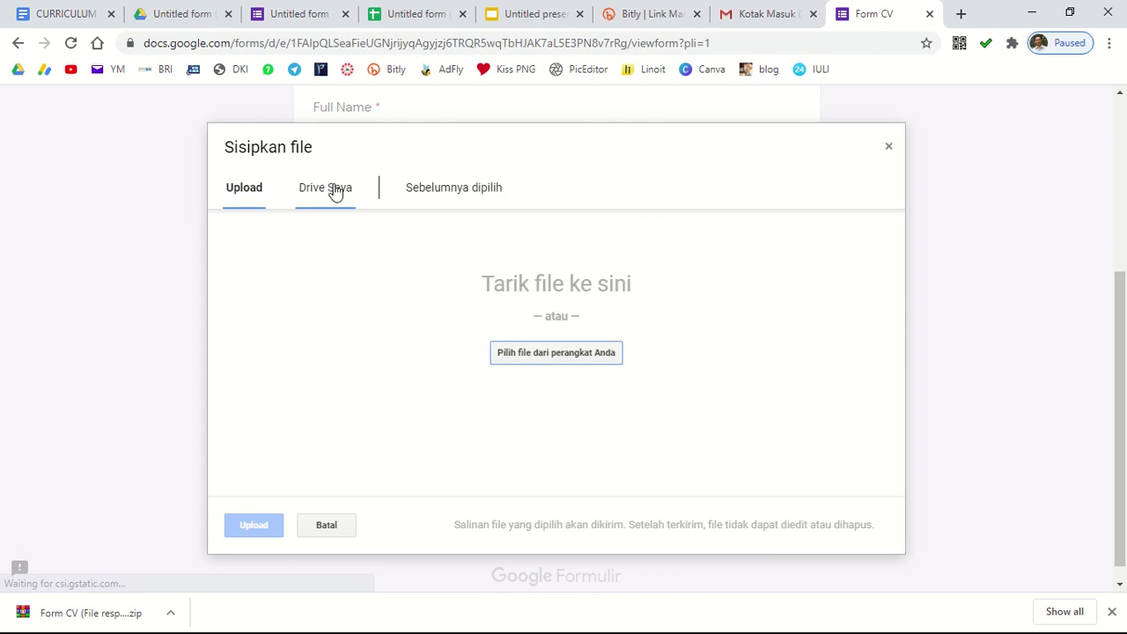
{"action": "left_click", "coordinate": [333, 188]}
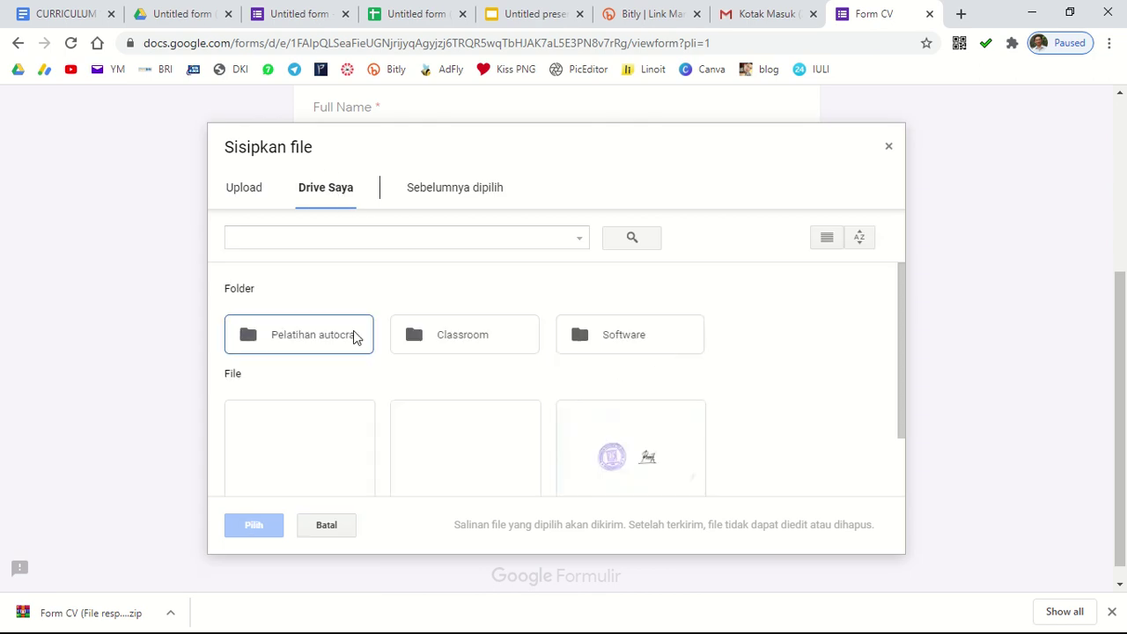
{"action": "double_click", "coordinate": [432, 341]}
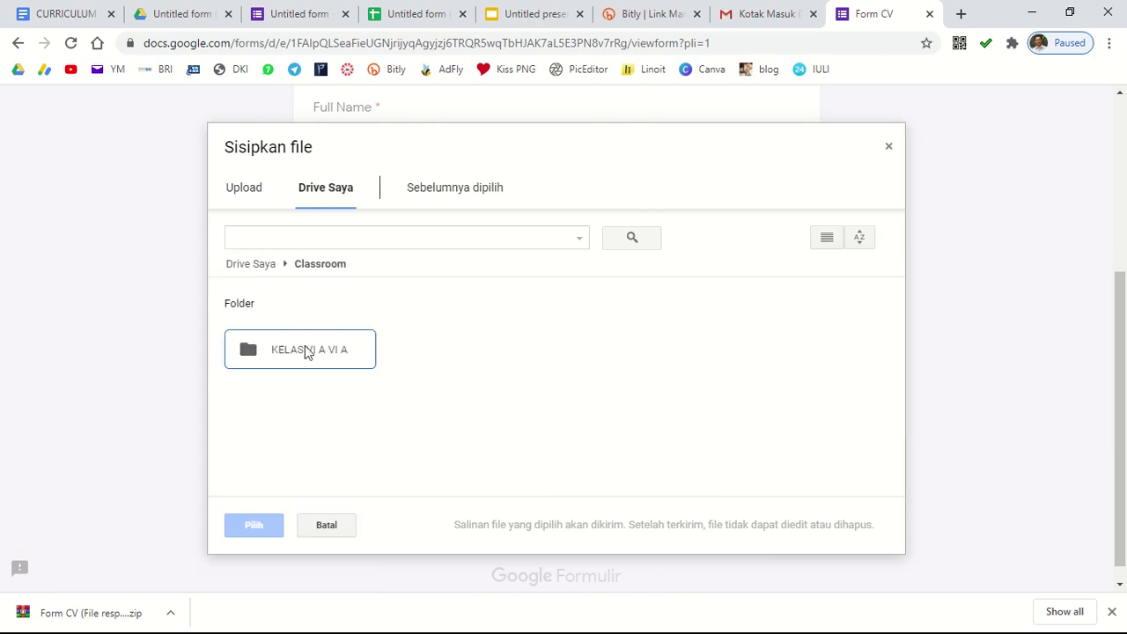
{"action": "double_click", "coordinate": [305, 351]}
{"action": "left_click", "coordinate": [295, 398]}
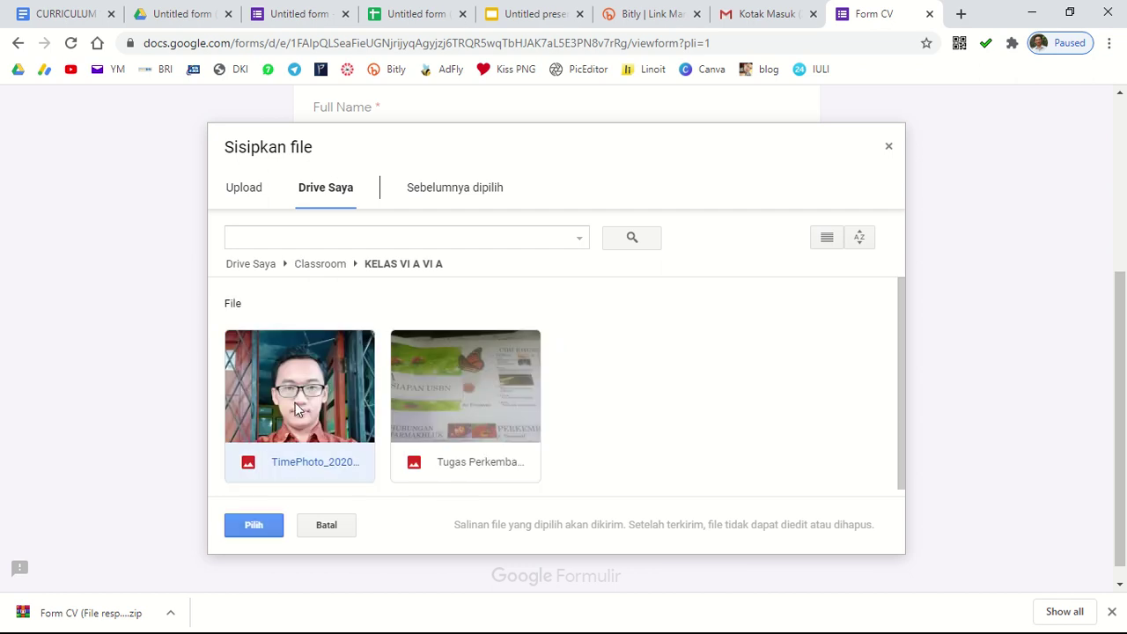
{"action": "left_click", "coordinate": [270, 524]}
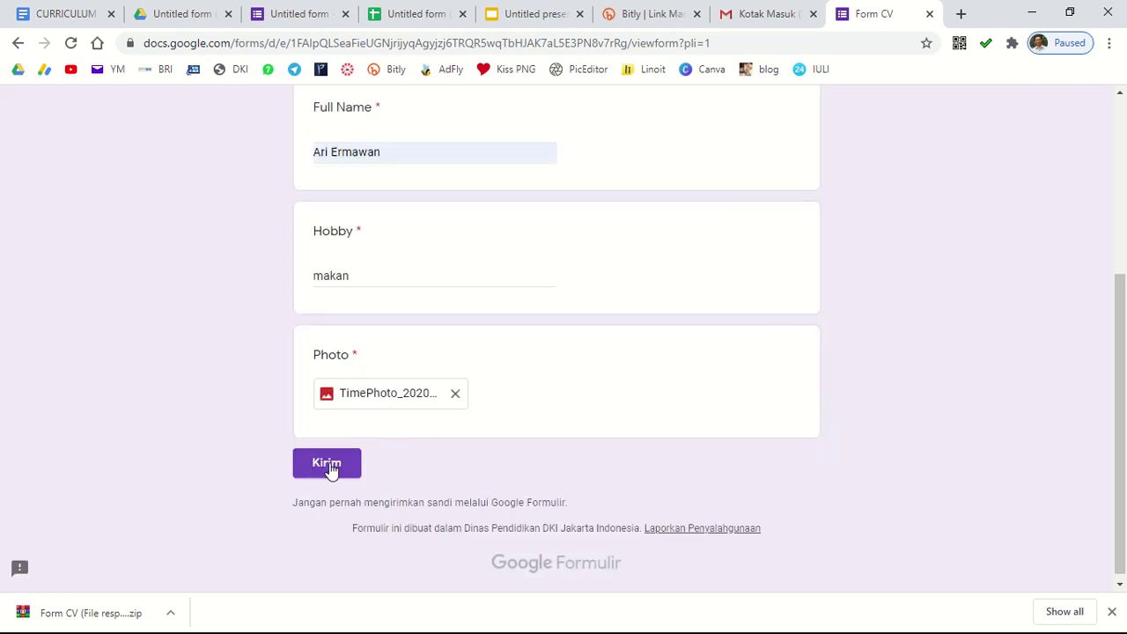
{"action": "left_click", "coordinate": [297, 467]}
{"action": "left_click", "coordinate": [421, 12]}
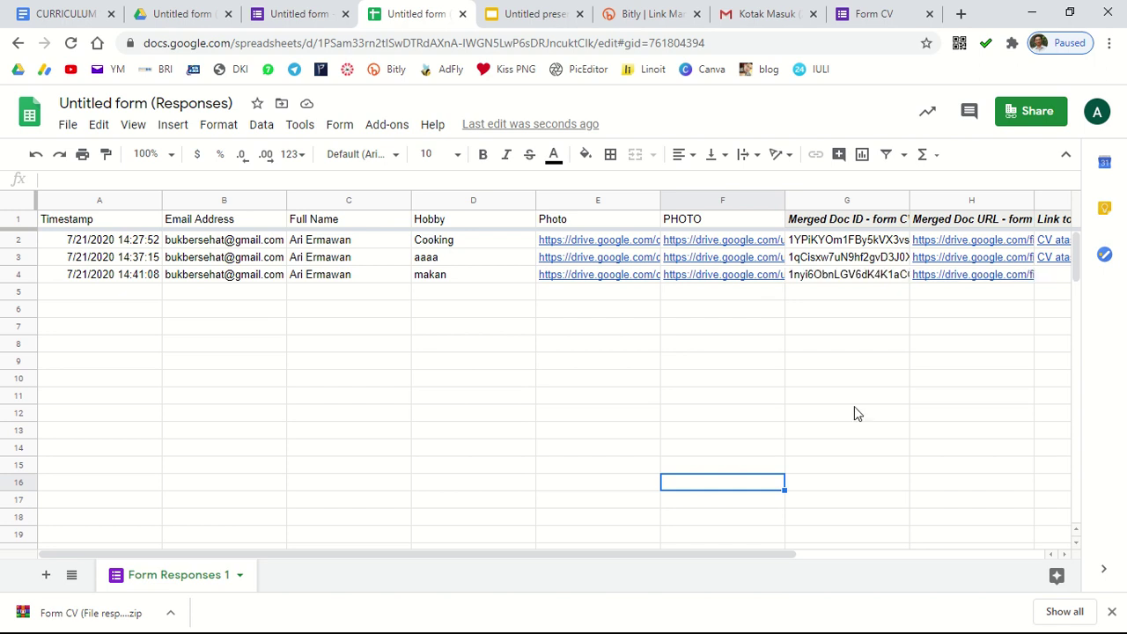
Step: Open the generated CV PDF from the Merged Doc URL preview in cell H4
{"action": "mouse_move", "coordinate": [1015, 279]}
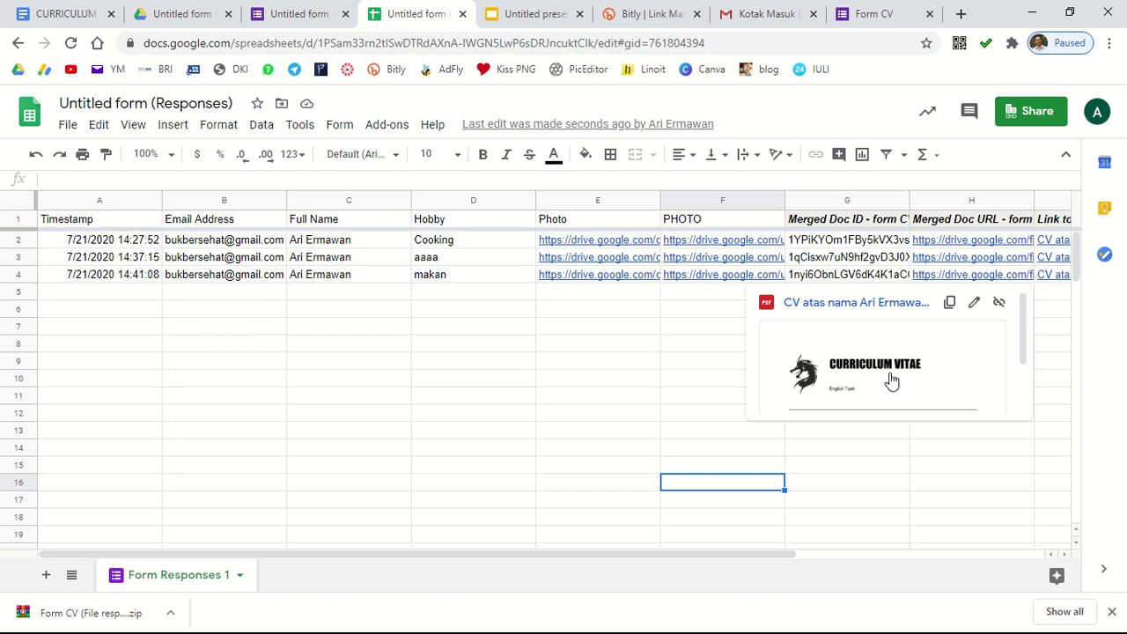
{"action": "left_click", "coordinate": [887, 382]}
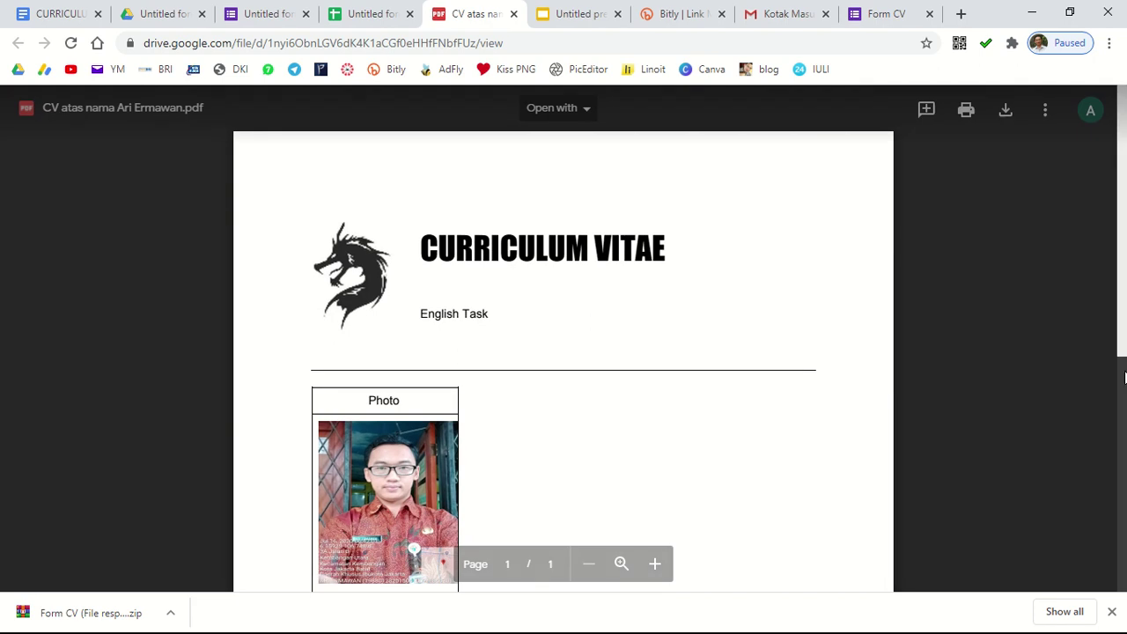
Step: Scroll through the CV PDF to verify the photo, name, hobby makan and email
{"action": "scroll", "coordinate": [564, 308], "scroll_direction": "down", "scroll_amount": 5}
{"action": "scroll", "coordinate": [579, 326], "scroll_direction": "up", "scroll_amount": 3}
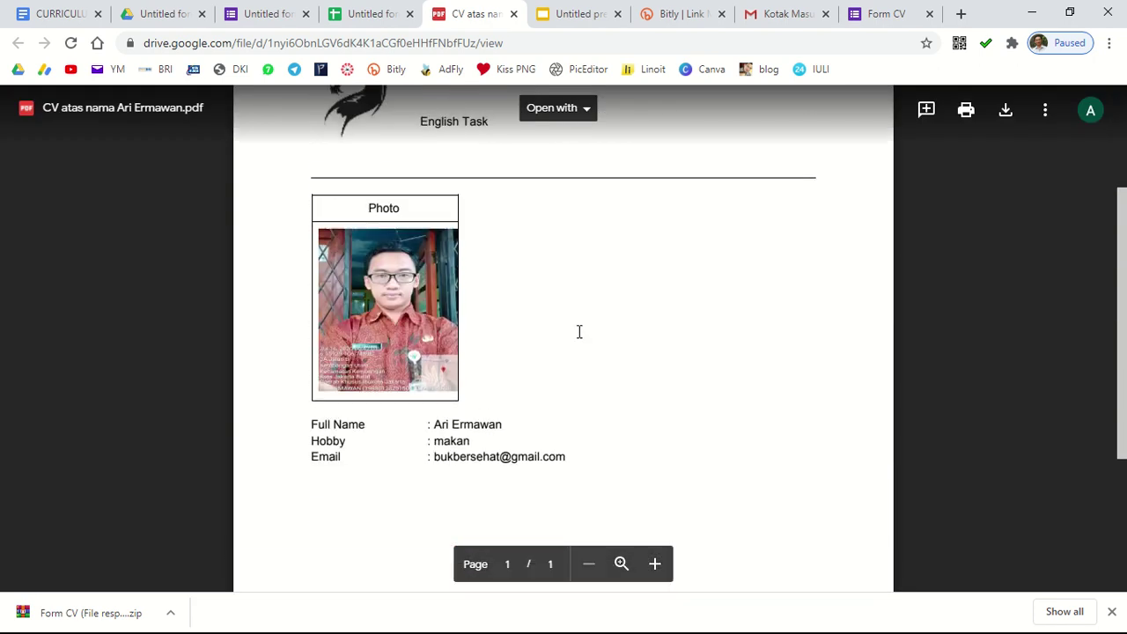
{"action": "scroll", "coordinate": [582, 320], "scroll_direction": "up", "scroll_amount": 1}
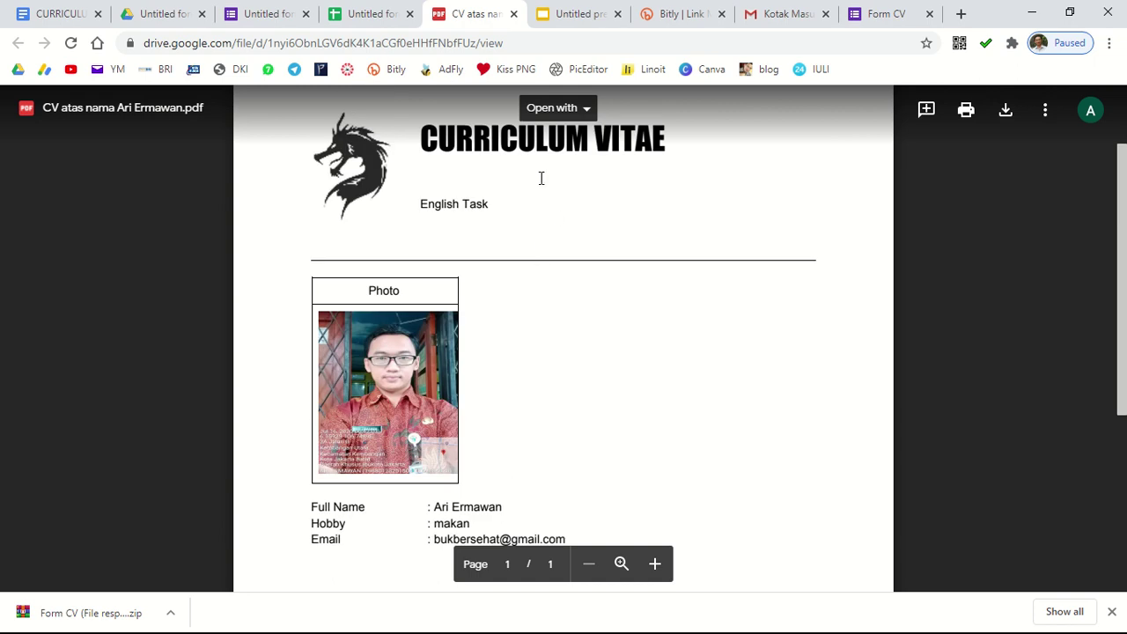
{"action": "scroll", "coordinate": [622, 293], "scroll_direction": "up", "scroll_amount": 1}
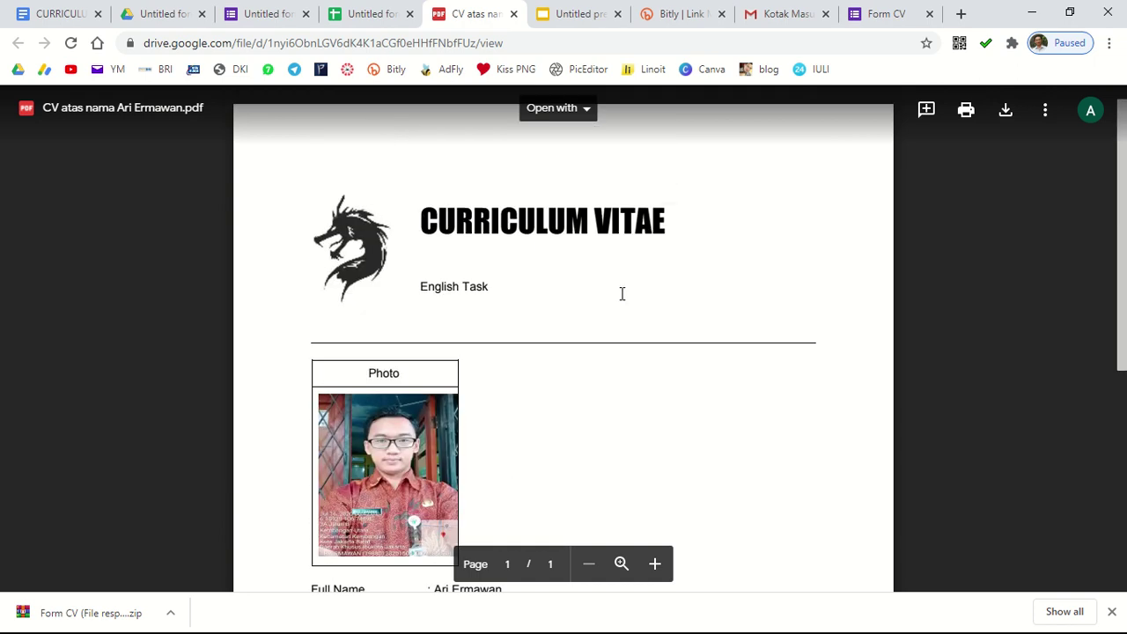
{"action": "scroll", "coordinate": [466, 270], "scroll_direction": "down", "scroll_amount": 1}
{"action": "scroll", "coordinate": [473, 276], "scroll_direction": "up", "scroll_amount": 1}
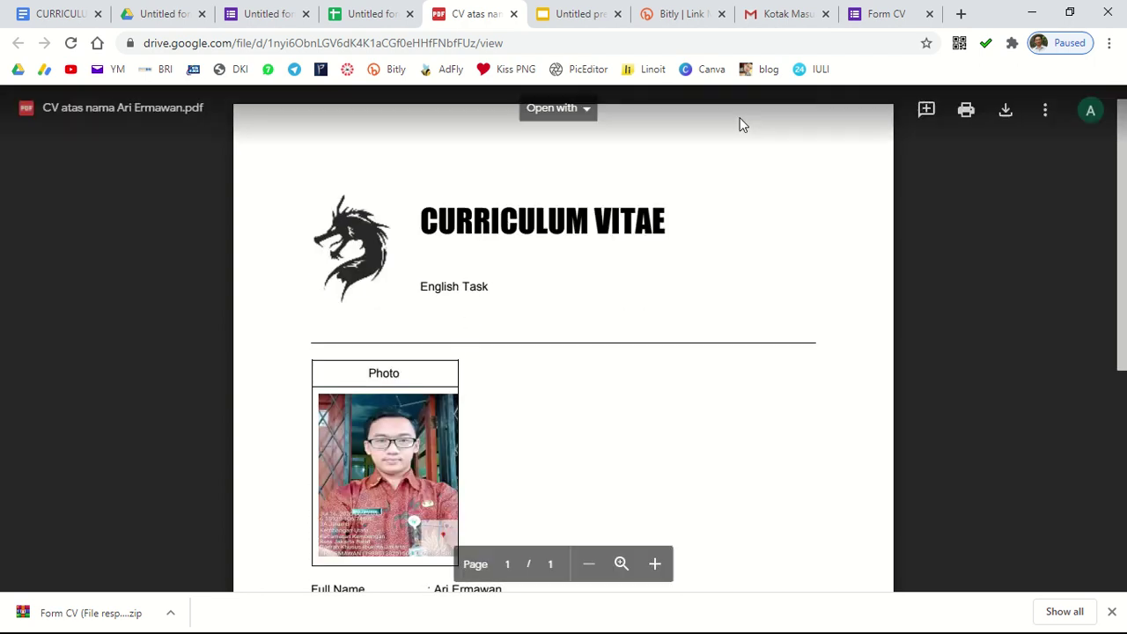
{"action": "left_click", "coordinate": [788, 17]}
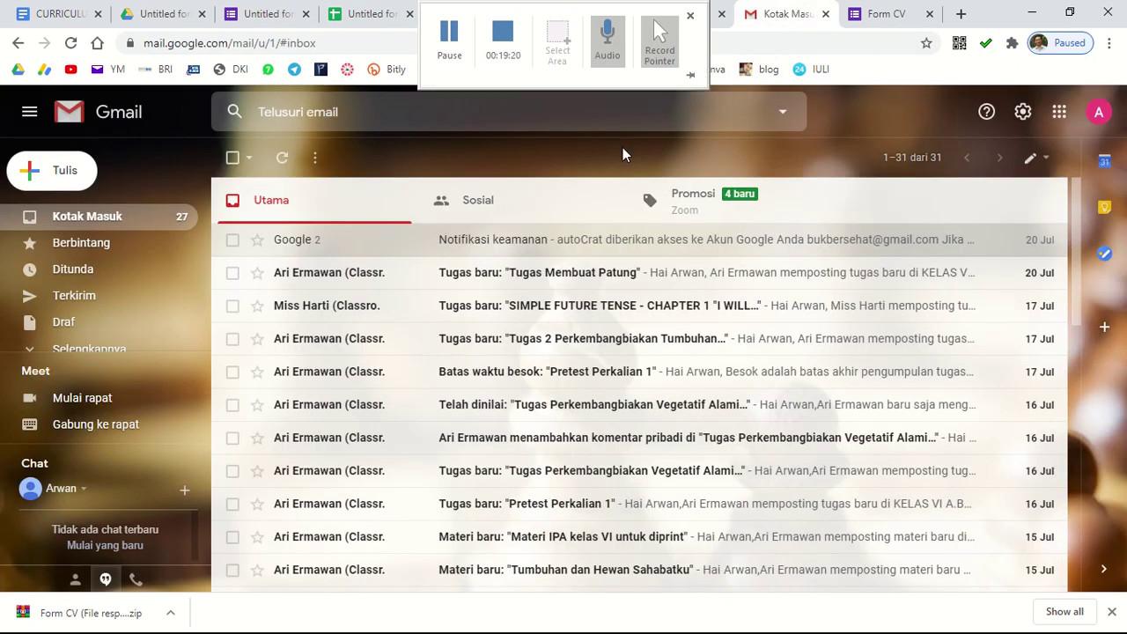
Step: Reload Gmail, preview the first CV PDF attached to the 'CV anda' email, then close it
{"action": "left_click", "coordinate": [68, 46]}
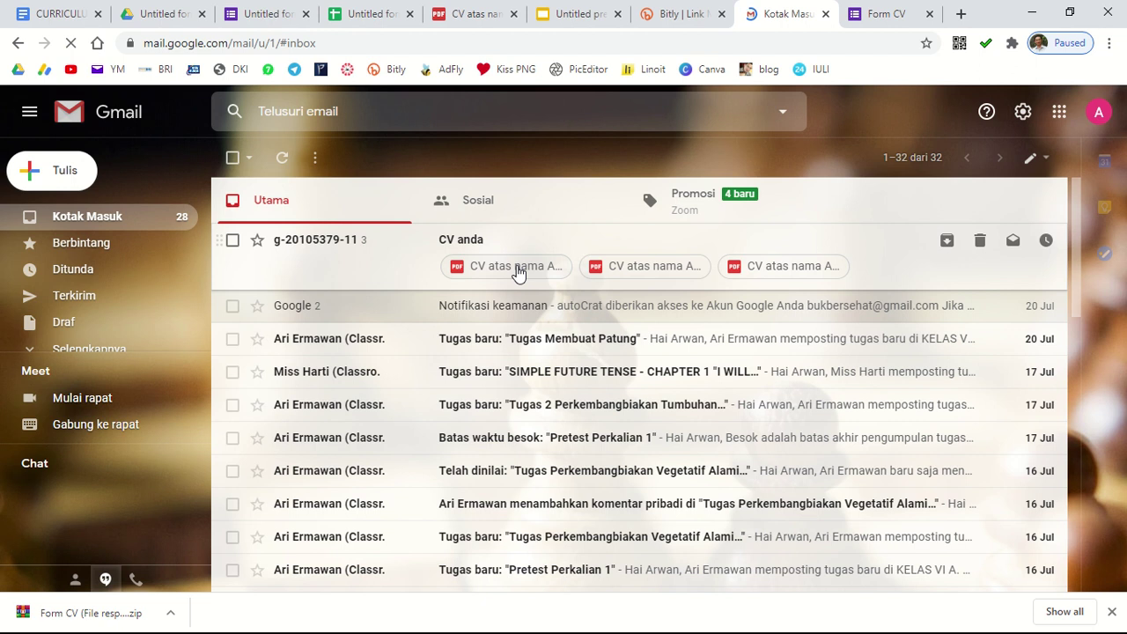
{"action": "left_click", "coordinate": [518, 273]}
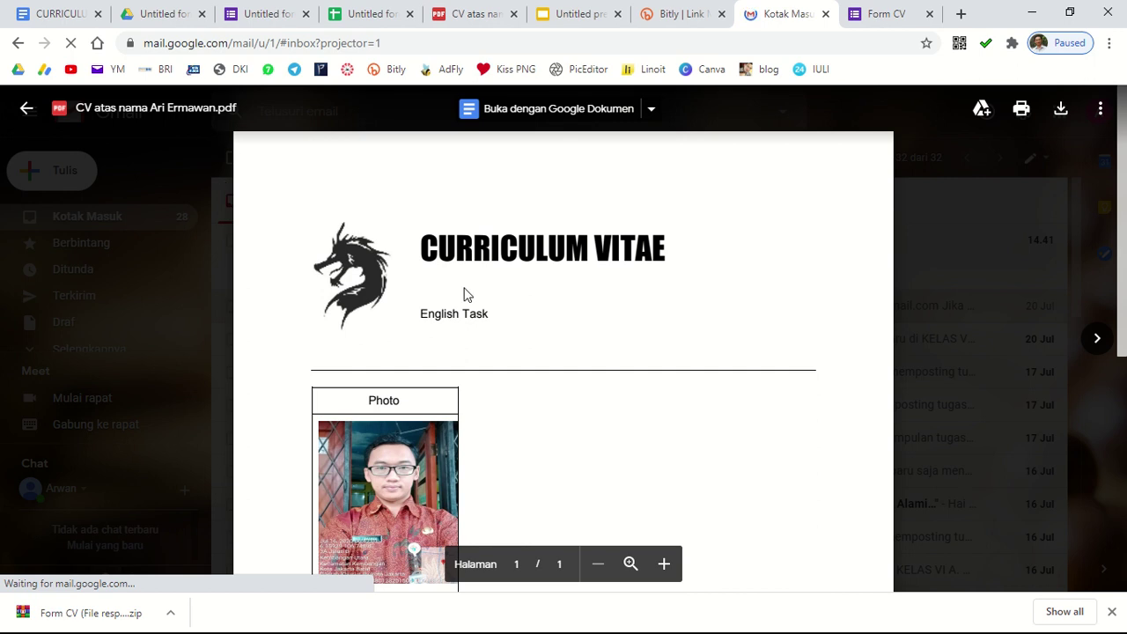
{"action": "scroll", "coordinate": [566, 357], "scroll_direction": "down", "scroll_amount": 2}
{"action": "scroll", "coordinate": [531, 390], "scroll_direction": "down", "scroll_amount": 1}
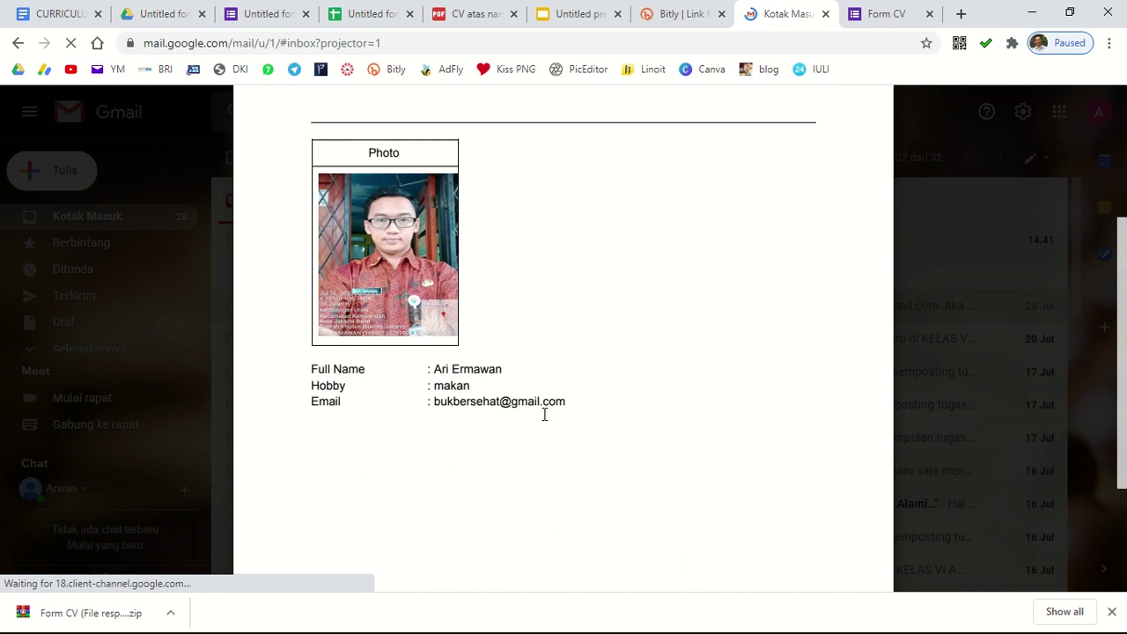
{"action": "left_click", "coordinate": [961, 315]}
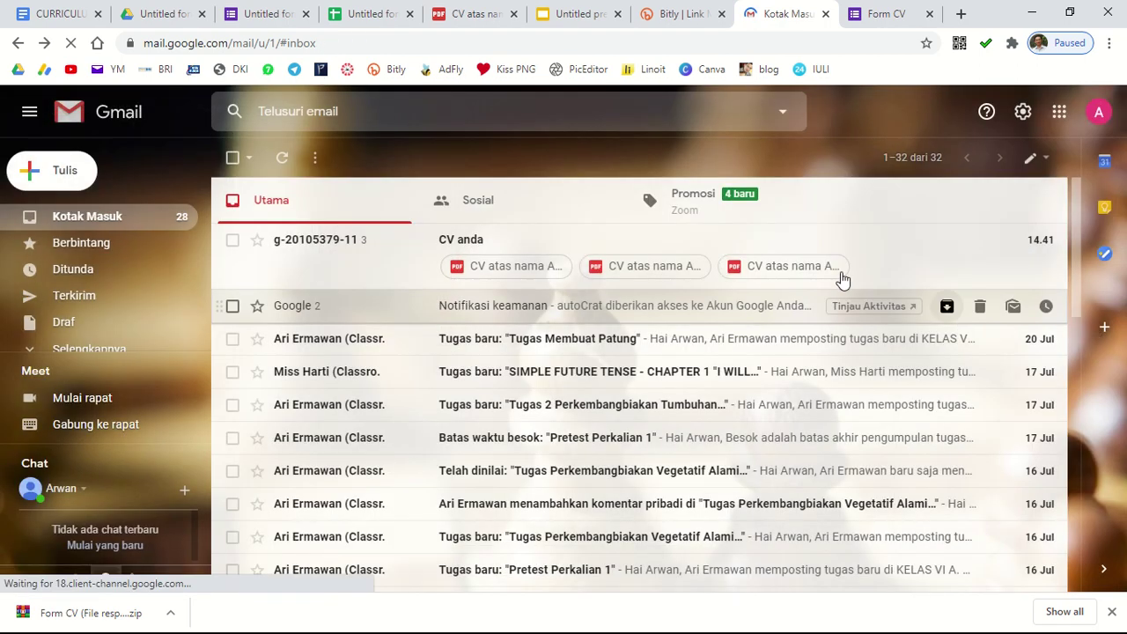